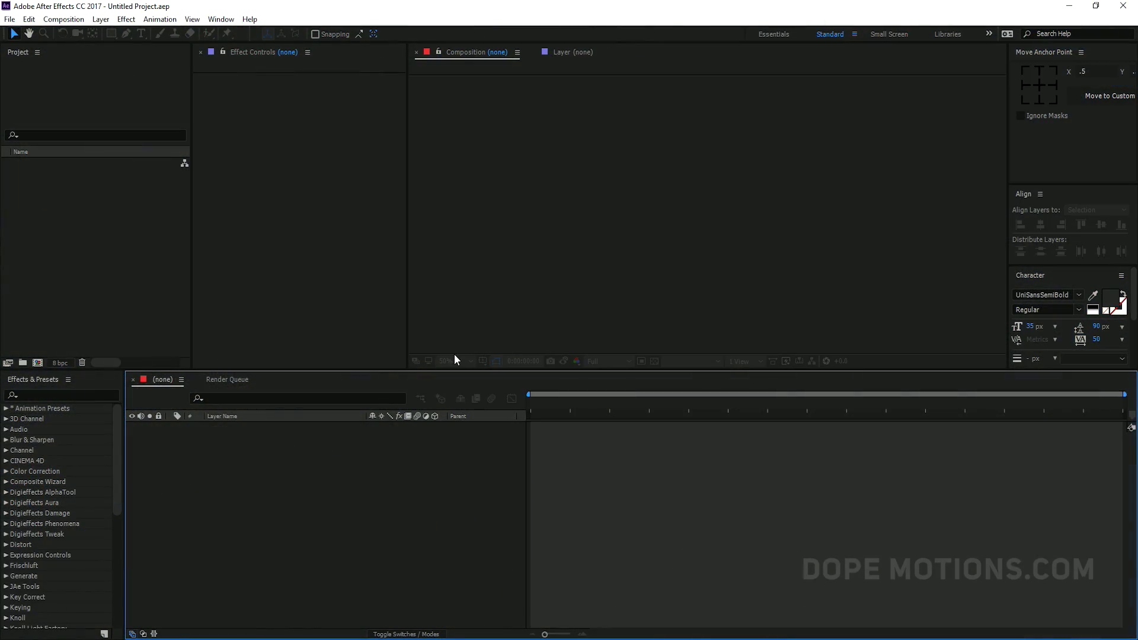
# Create a new 1920×1080, 30 fps, five-second composition named Main.
pyautogui.click(37, 362)
pyautogui.click(528, 119)
pyautogui.moveTo(529, 119); pyautogui.dragTo(423, 117)
pyautogui.write('Main')
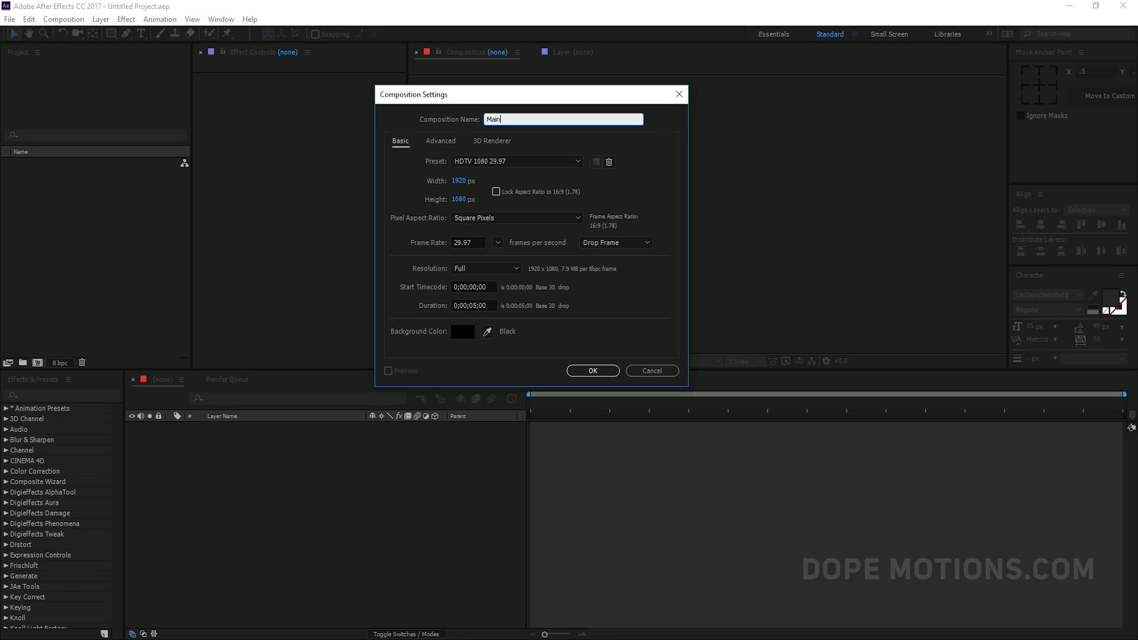
pyautogui.click(496, 243)
pyautogui.click(500, 348)
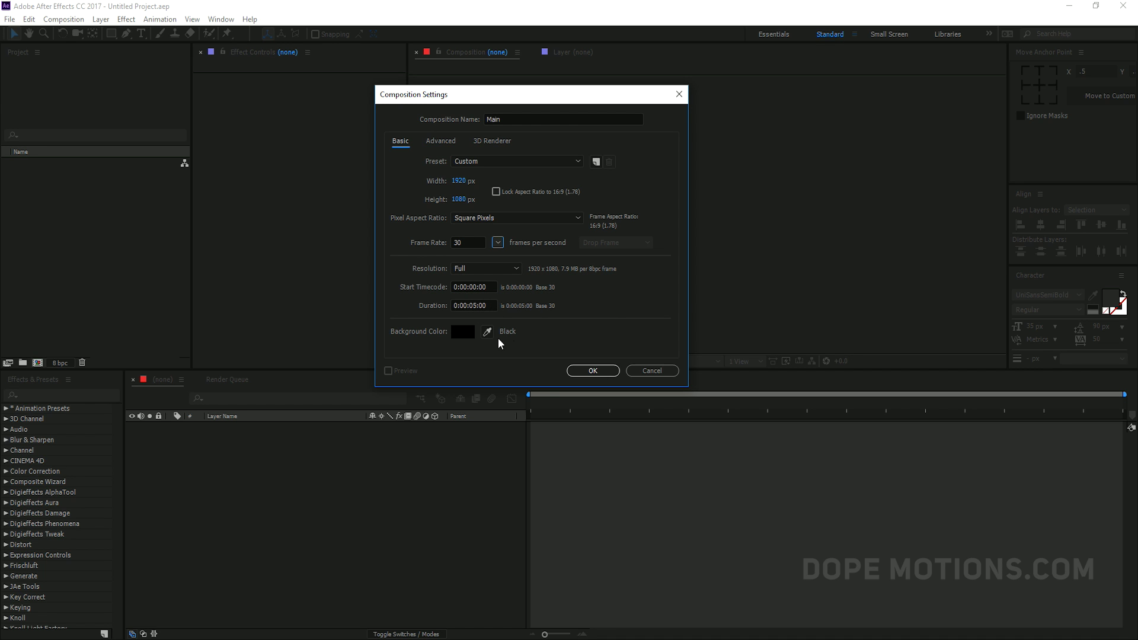
pyautogui.click(593, 370)
pyautogui.moveTo(320, 373); pyautogui.dragTo(318, 435)
# Set the preview resolution to Auto and zoom the viewer to 50%.
pyautogui.click(608, 425)
pyautogui.click(610, 441)
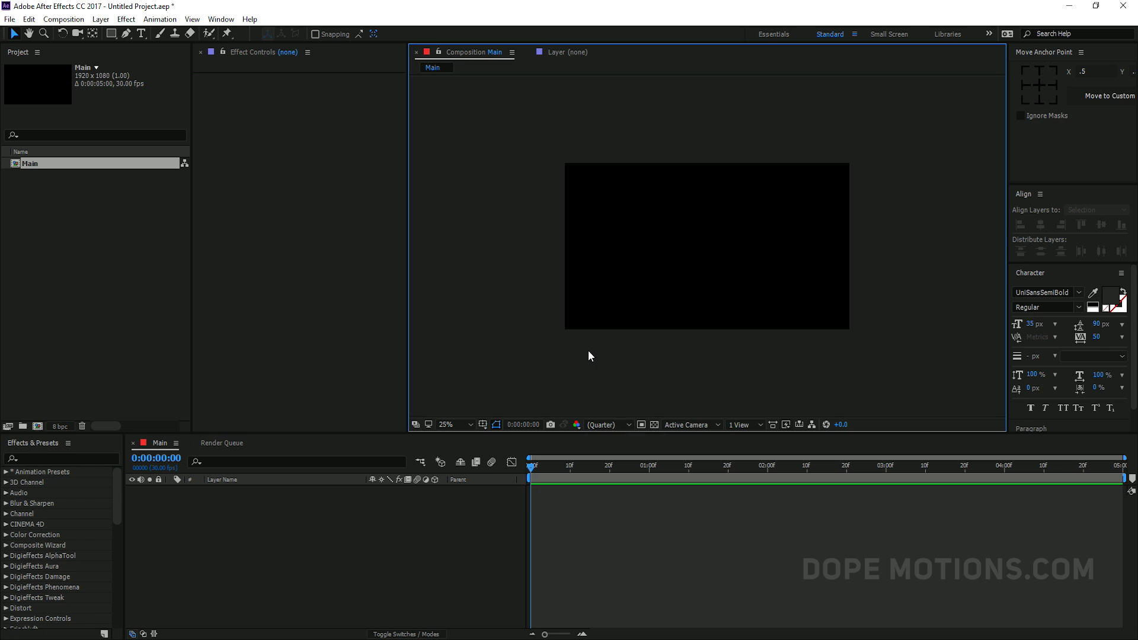
pyautogui.press('.')
pyautogui.press('.')
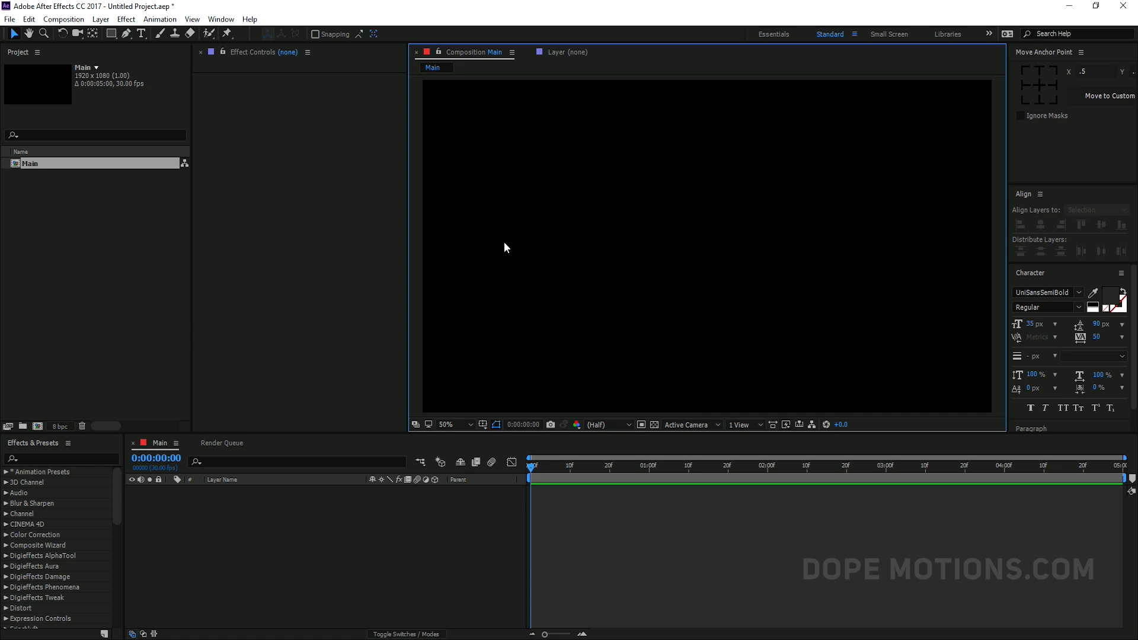
# Add a full-frame ellipse shape layer with a 40 px stroke.
pyautogui.click(111, 33)
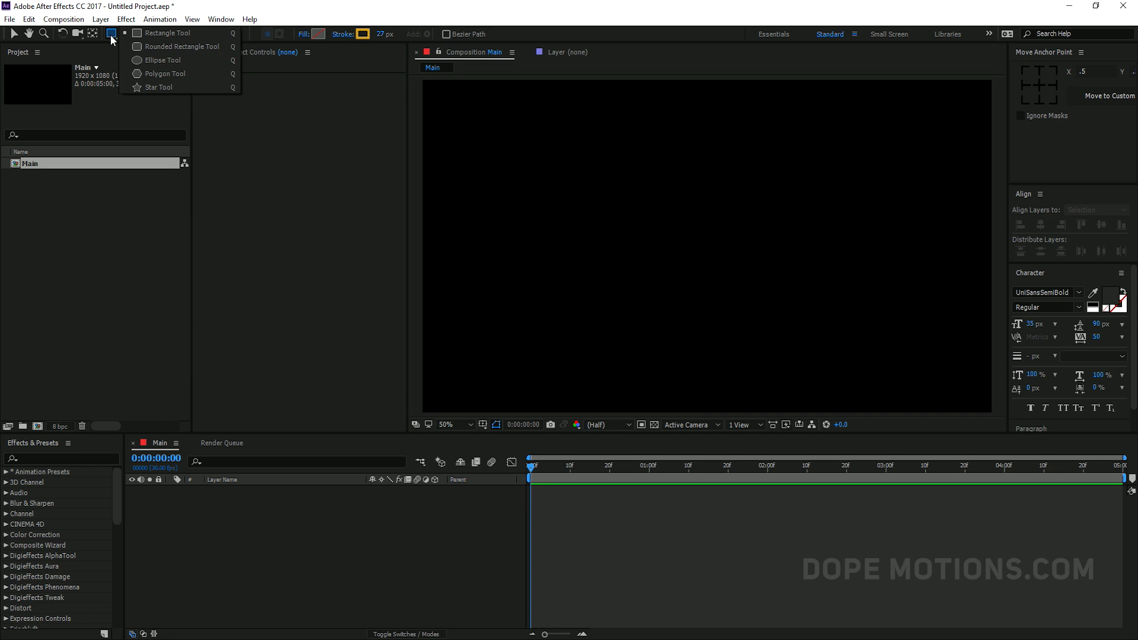
pyautogui.click(161, 60)
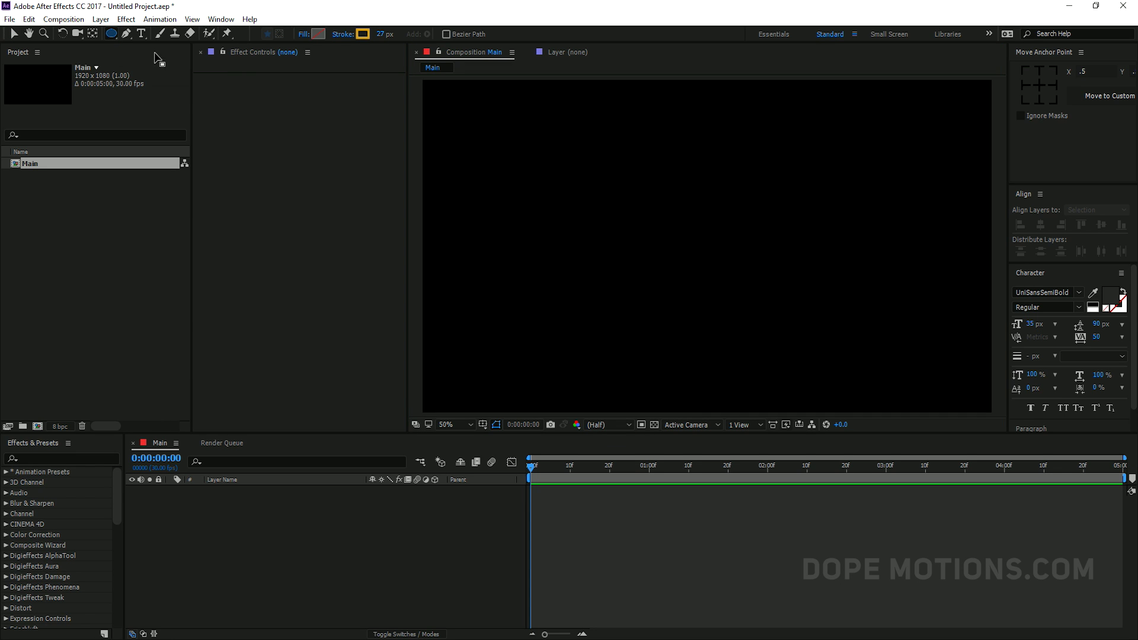
pyautogui.doubleClick(111, 36)
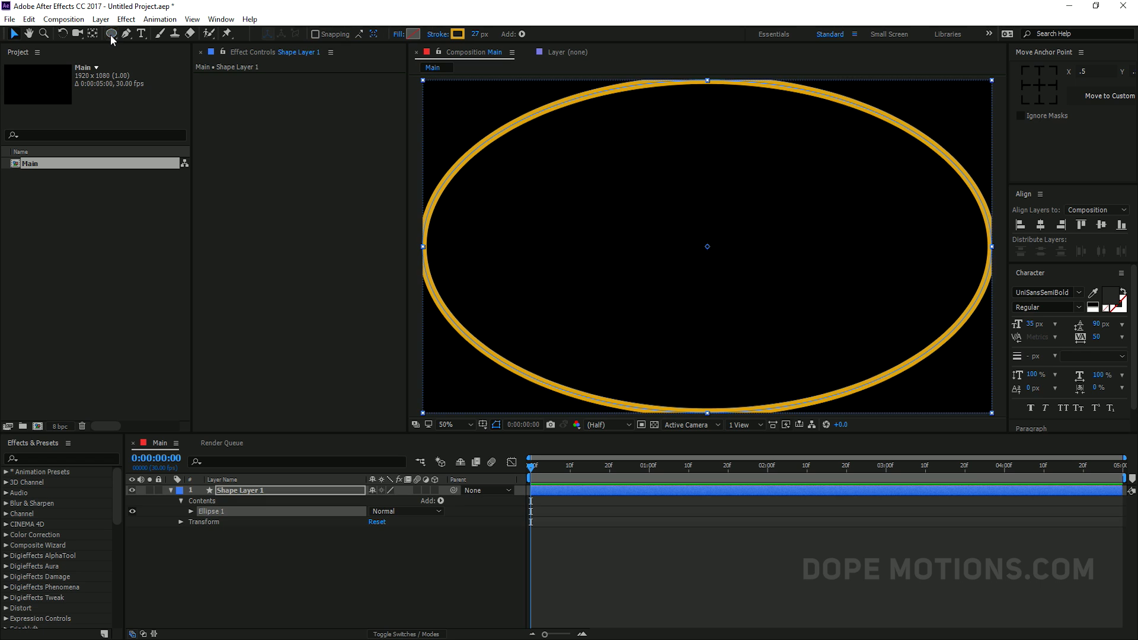
pyautogui.click(475, 34)
pyautogui.write('40')
pyautogui.press('Return')
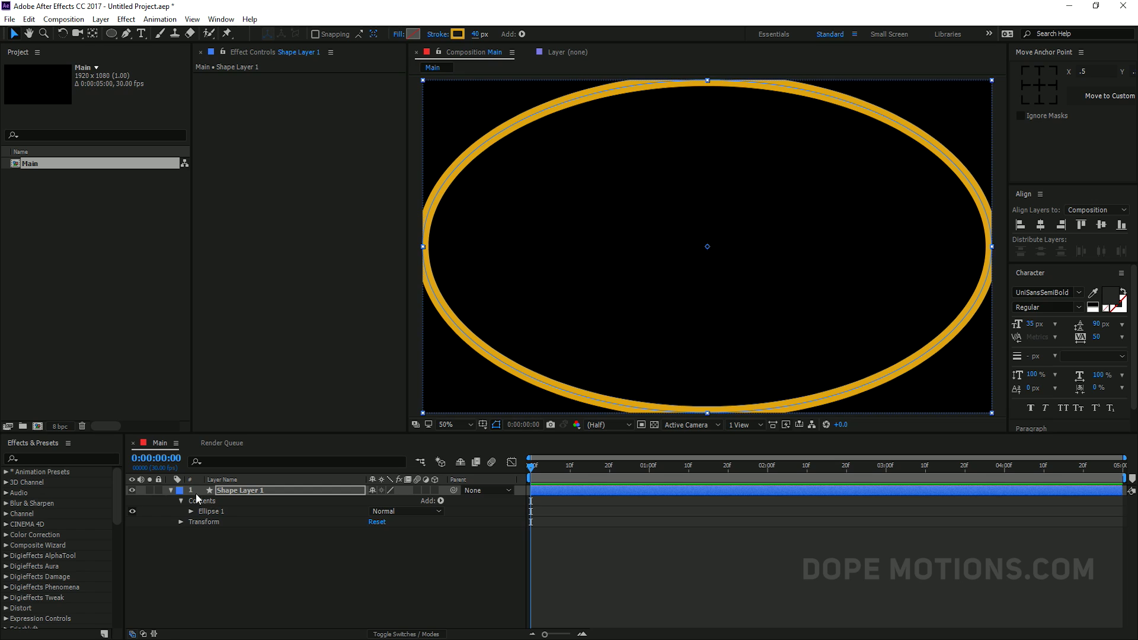
# Rename the shape layer to Circle_01.
pyautogui.click(237, 494)
pyautogui.press('Return')
pyautogui.write('Circle')
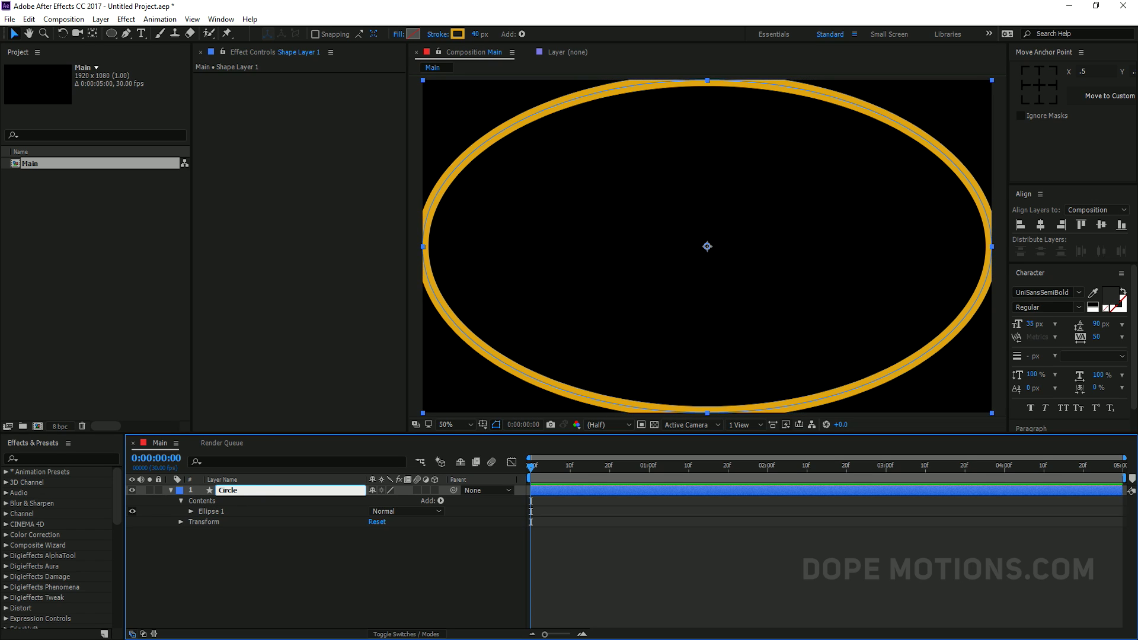
pyautogui.write('_01')
# Expand Ellipse Path 1 and set the ellipse size to 250×250.
pyautogui.click(195, 566)
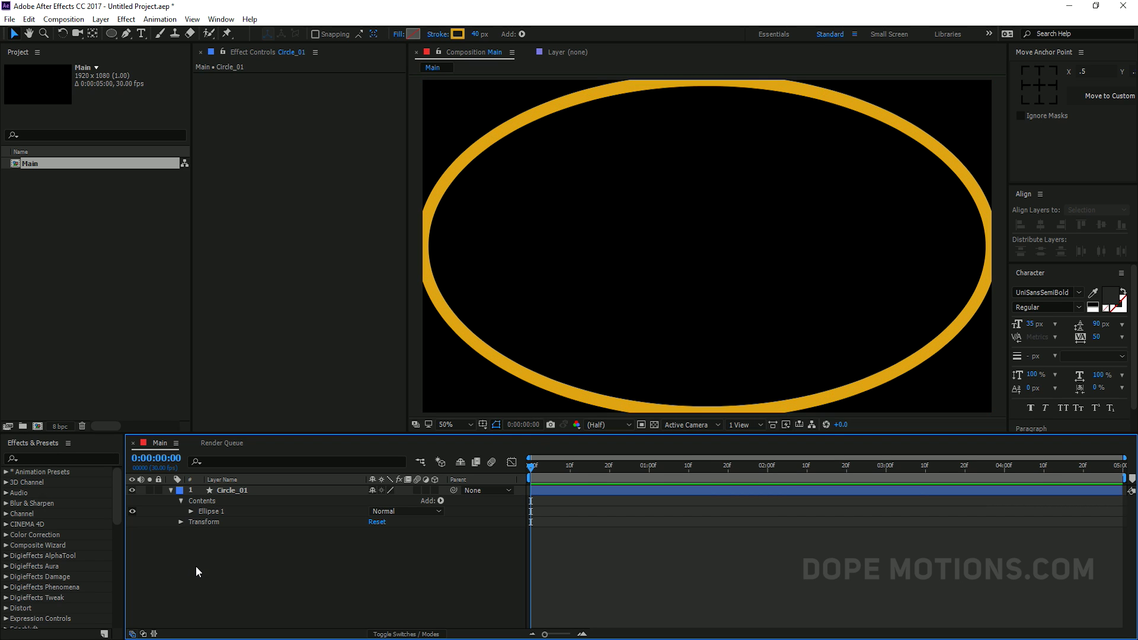
pyautogui.click(191, 511)
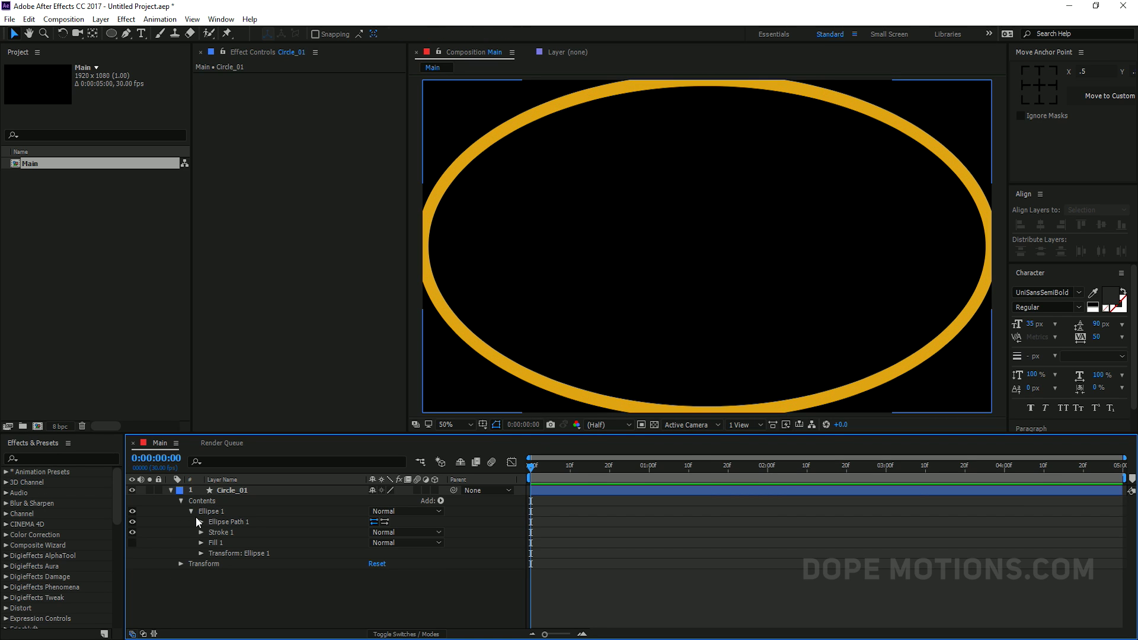
pyautogui.click(201, 522)
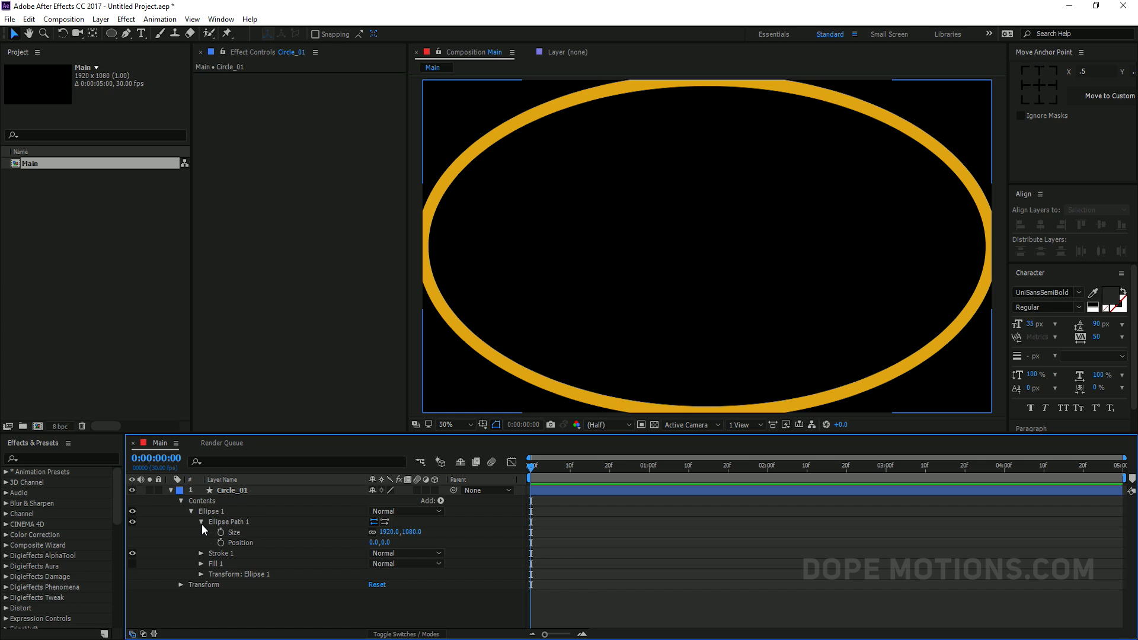
pyautogui.click(386, 532)
pyautogui.write('250')
pyautogui.press('Tab')
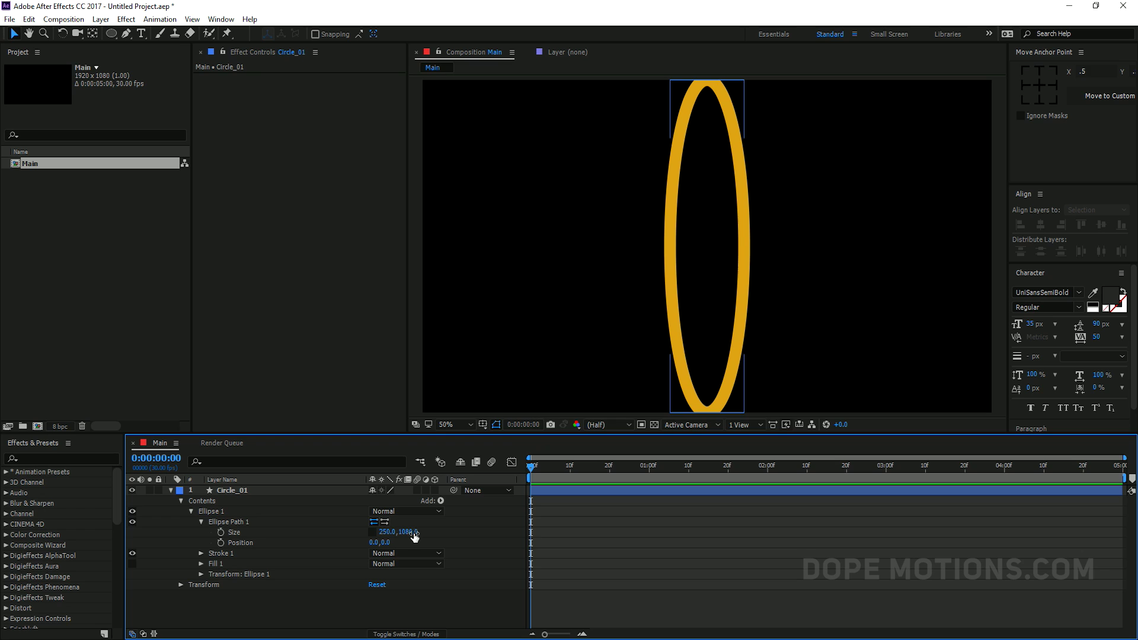
pyautogui.write('250')
pyautogui.press('Return')
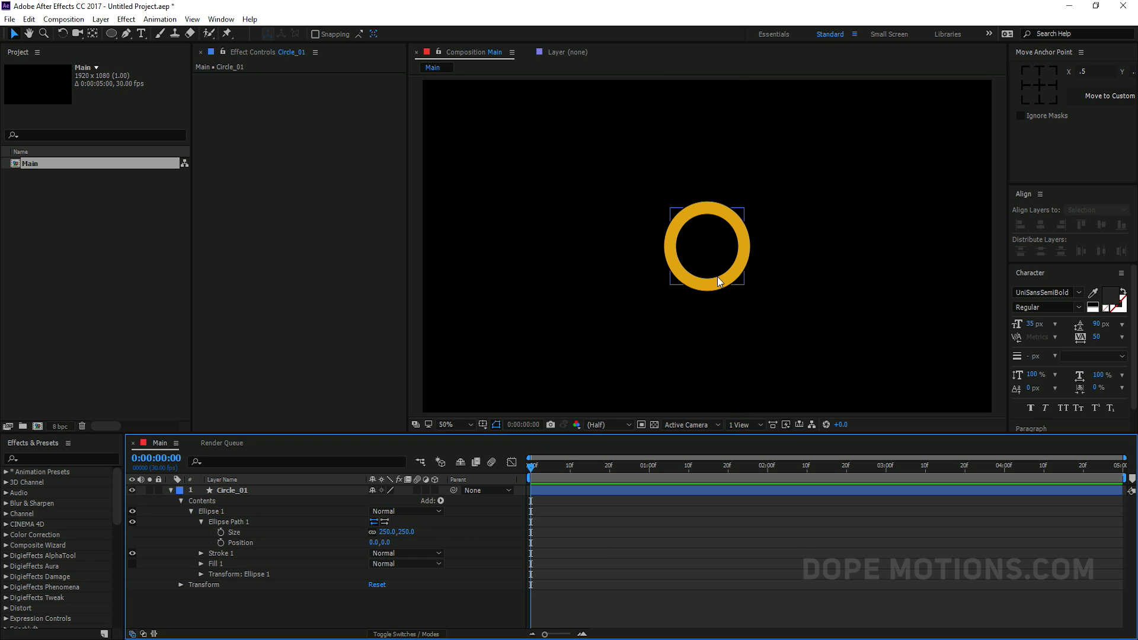
# Reduce the ellipse size to 220×220 and collapse the path properties.
pyautogui.click(385, 528)
pyautogui.write('220')
pyautogui.press('Return')
pyautogui.click(452, 535)
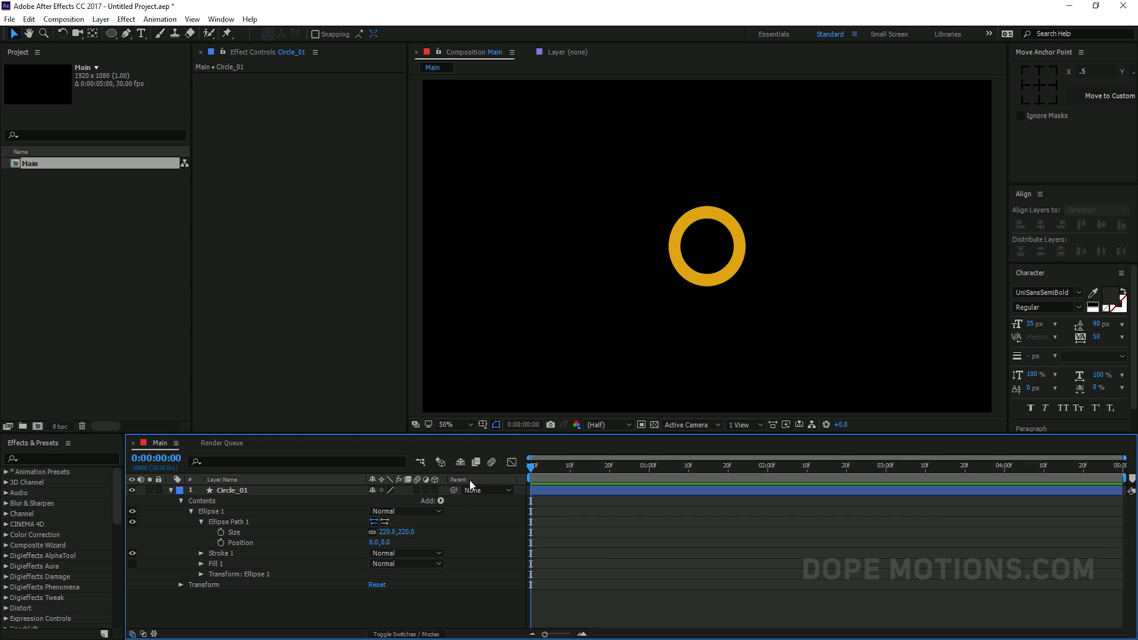
pyautogui.click(223, 546)
pyautogui.click(201, 522)
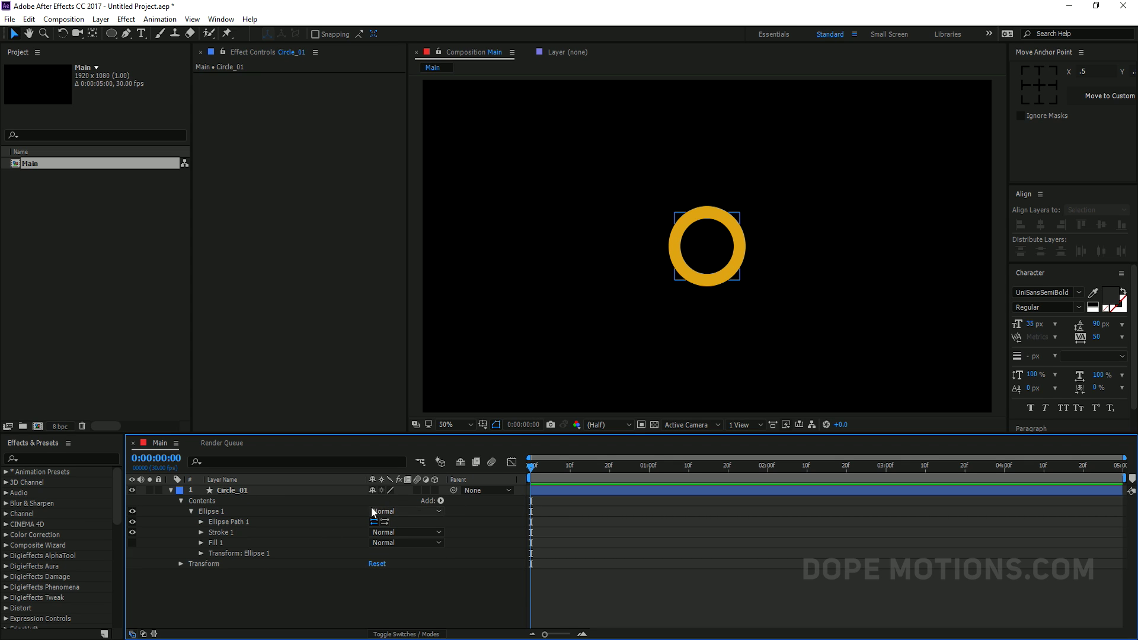
# Add Trim Paths to the Circle_01 ring and test trimming End.
pyautogui.click(440, 501)
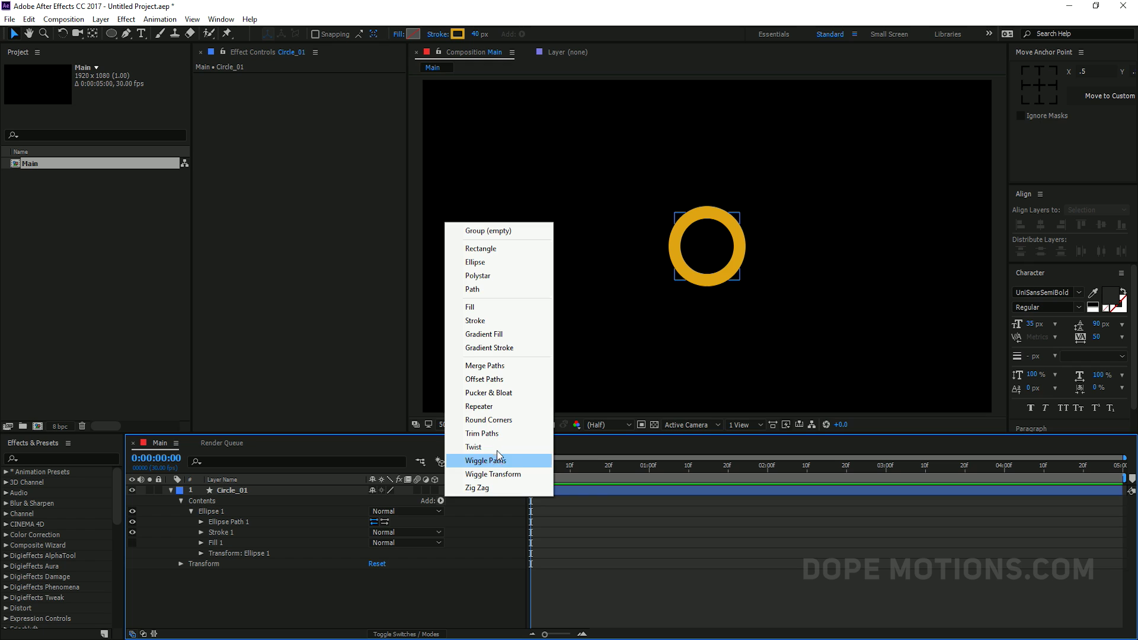
pyautogui.click(492, 461)
pyautogui.click(191, 563)
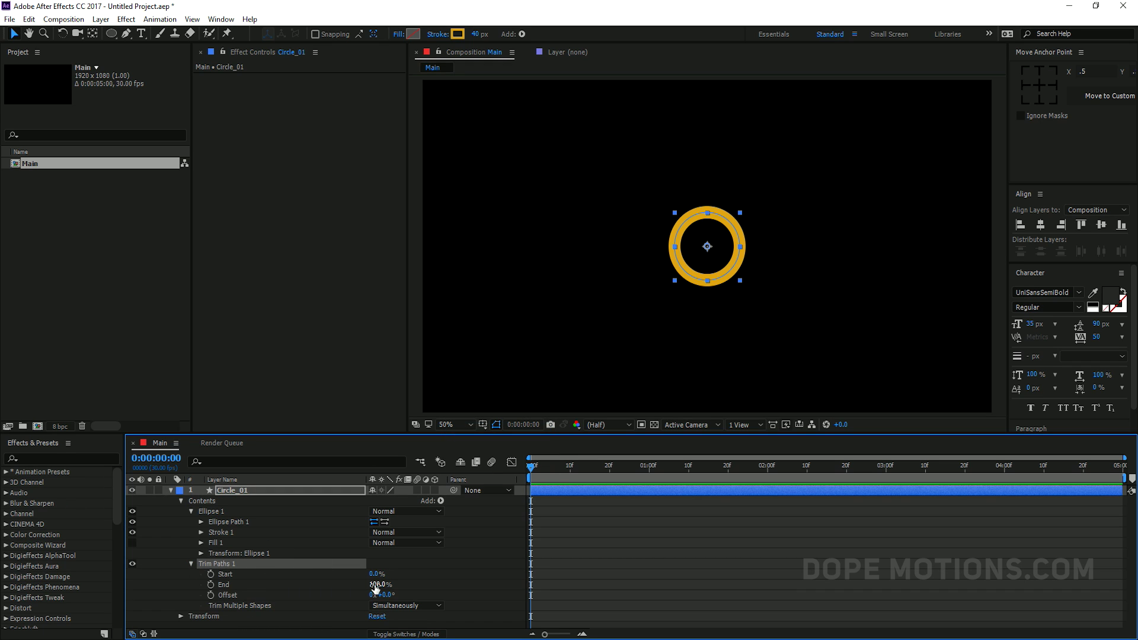
pyautogui.moveTo(370, 583)
pyautogui.mouseDown()
pyautogui.moveTo(296, 579)
pyautogui.moveTo(453, 575)
pyautogui.mouseUp()
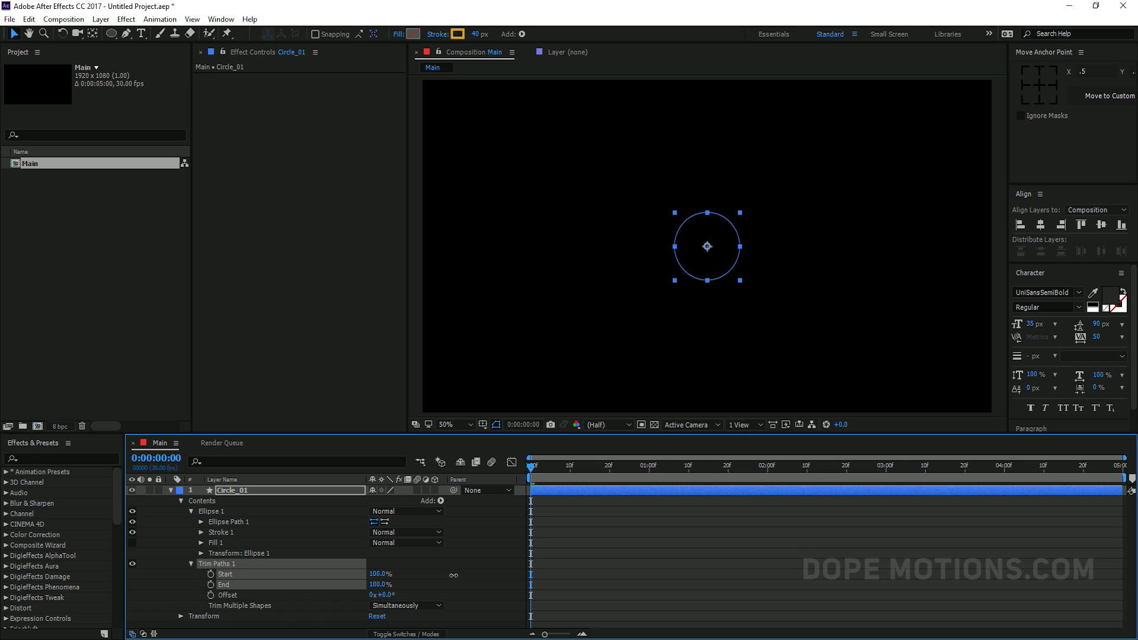
# Keyframe Trim Paths Start and End from 100% to 0% at one second.
pyautogui.click(210, 574)
pyautogui.click(210, 585)
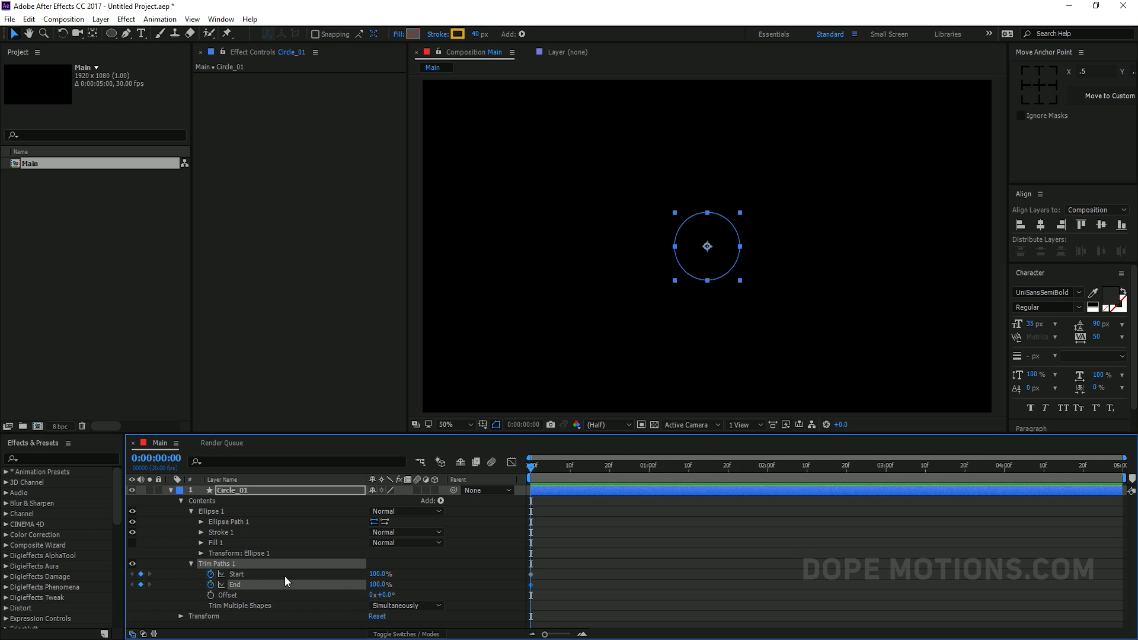
pyautogui.moveTo(598, 471); pyautogui.dragTo(648, 474)
pyautogui.click(378, 575)
pyautogui.write('0')
pyautogui.press('Return')
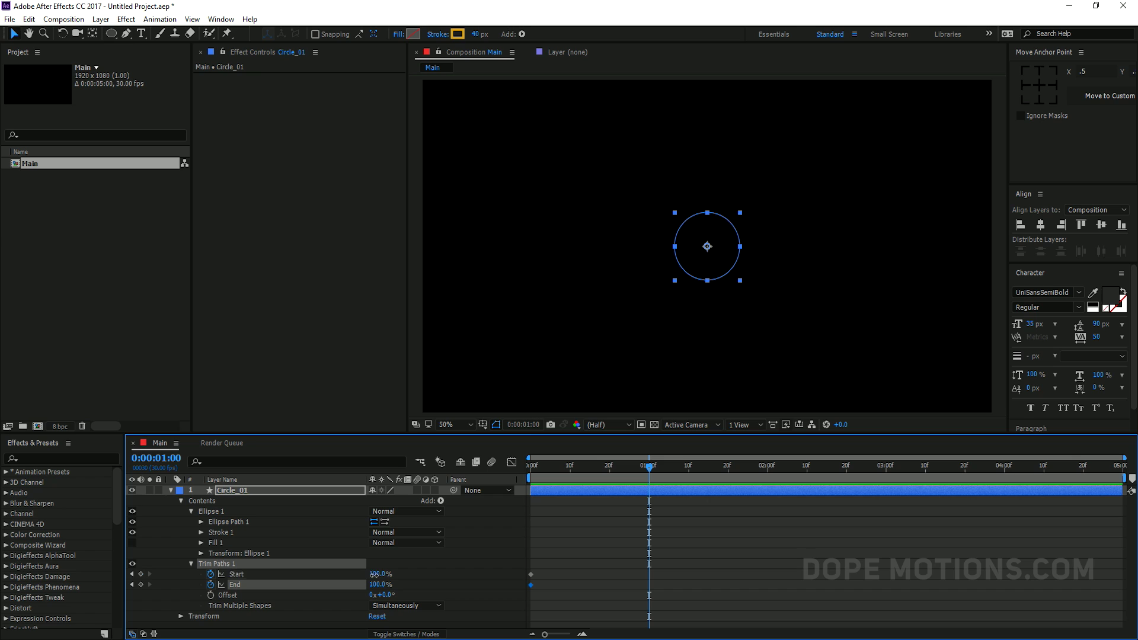
pyautogui.moveTo(378, 585); pyautogui.dragTo(319, 585)
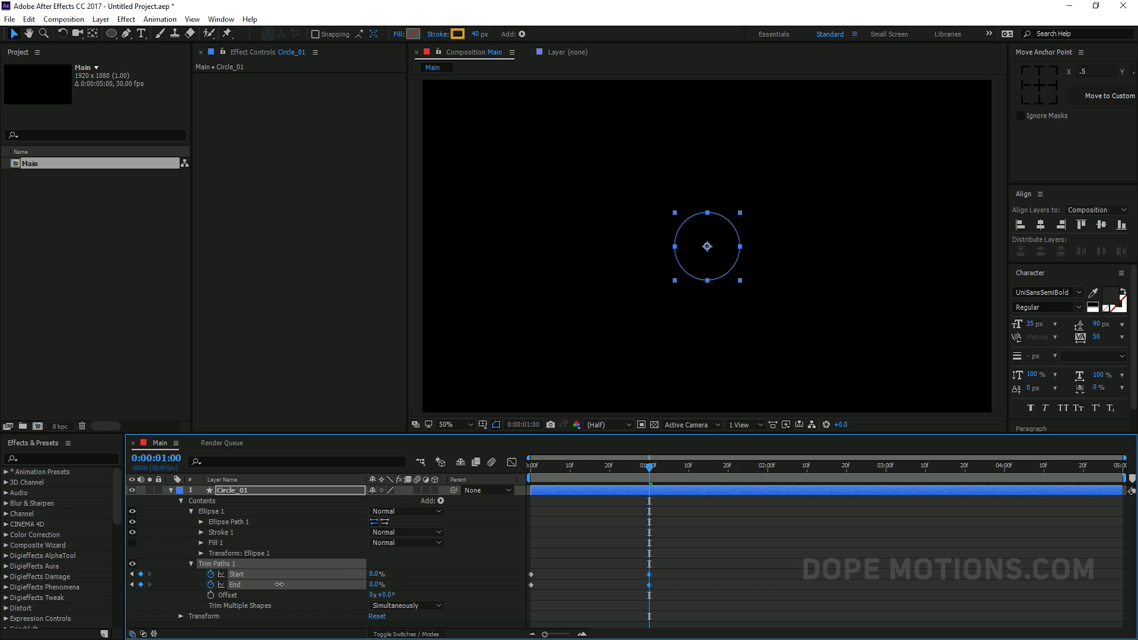
pyautogui.click(681, 576)
pyautogui.moveTo(678, 556); pyautogui.dragTo(559, 574)
# Preview the ring animation from the first frame.
pyautogui.press('F2')
pyautogui.press('Home')
pyautogui.press('space')
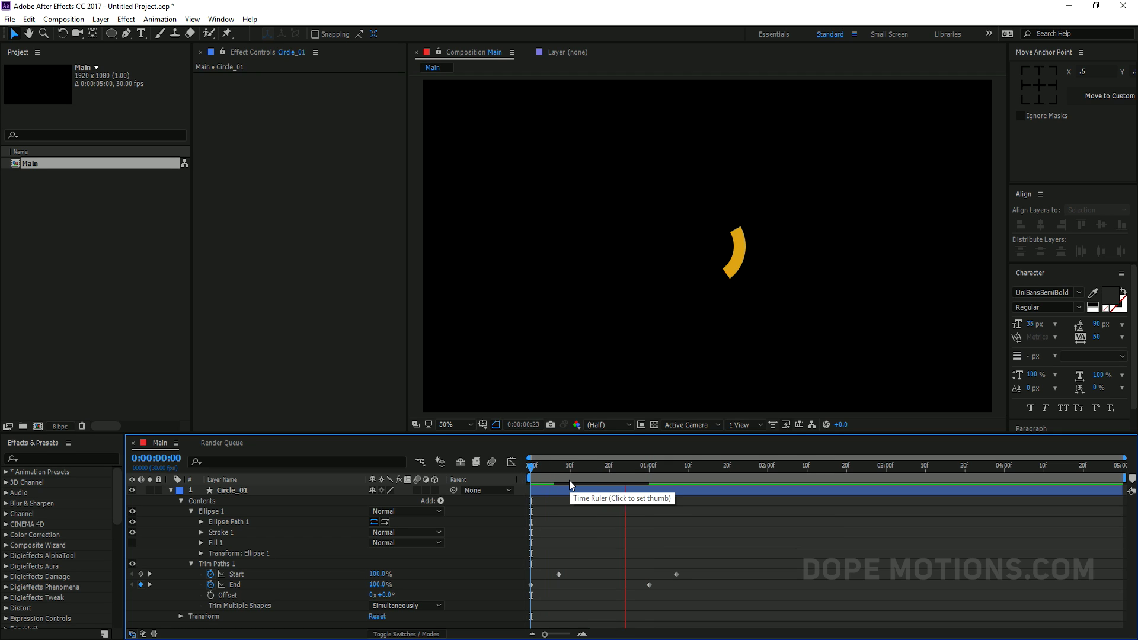
pyautogui.press('space')
pyautogui.click(597, 465)
# Apply Easy Ease to all trim keyframes and steepen their speed curves in the Graph Editor.
pyautogui.moveTo(722, 545); pyautogui.dragTo(528, 596)
pyautogui.press('F9')
pyautogui.click(509, 466)
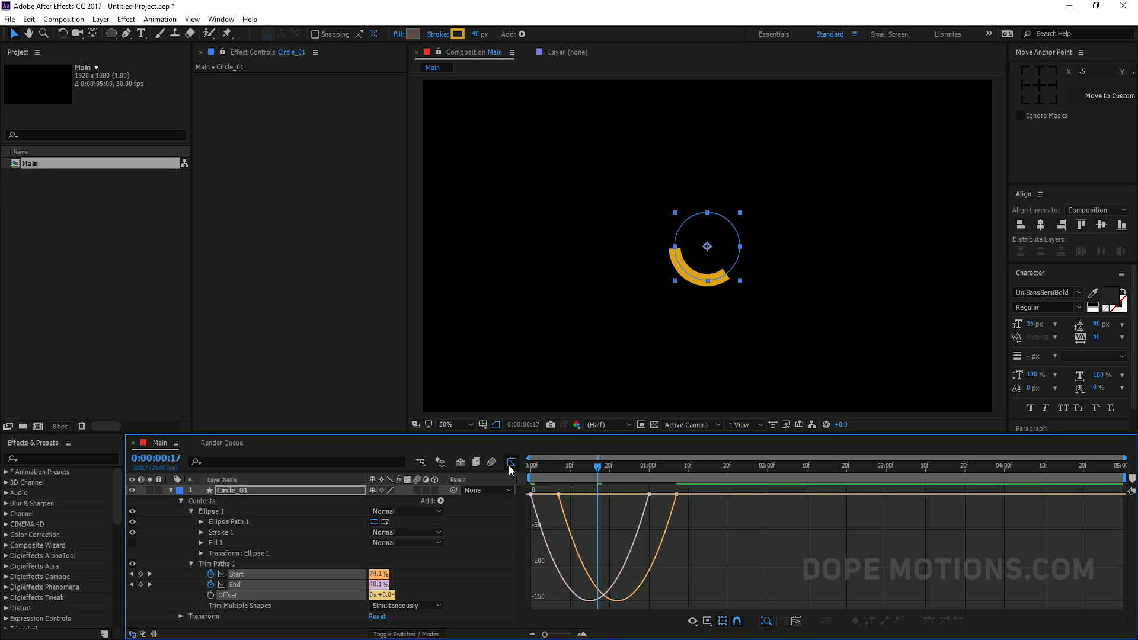
pyautogui.moveTo(727, 514); pyautogui.dragTo(598, 497)
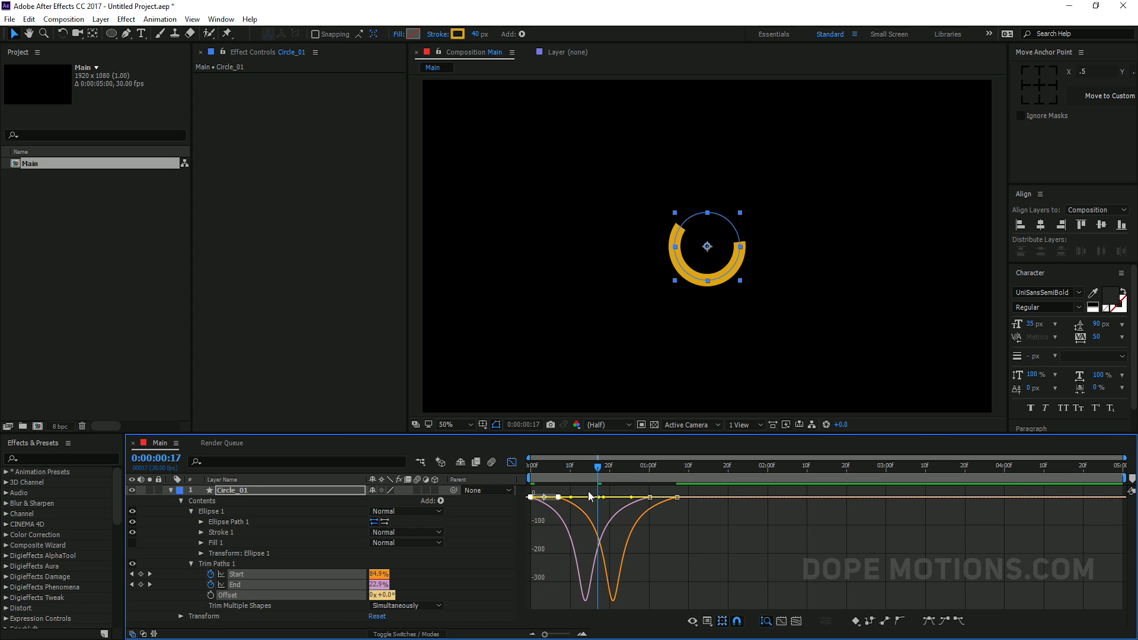
# End the work area at 0:00:01:17 and return to the layer bar view.
pyautogui.press('space')
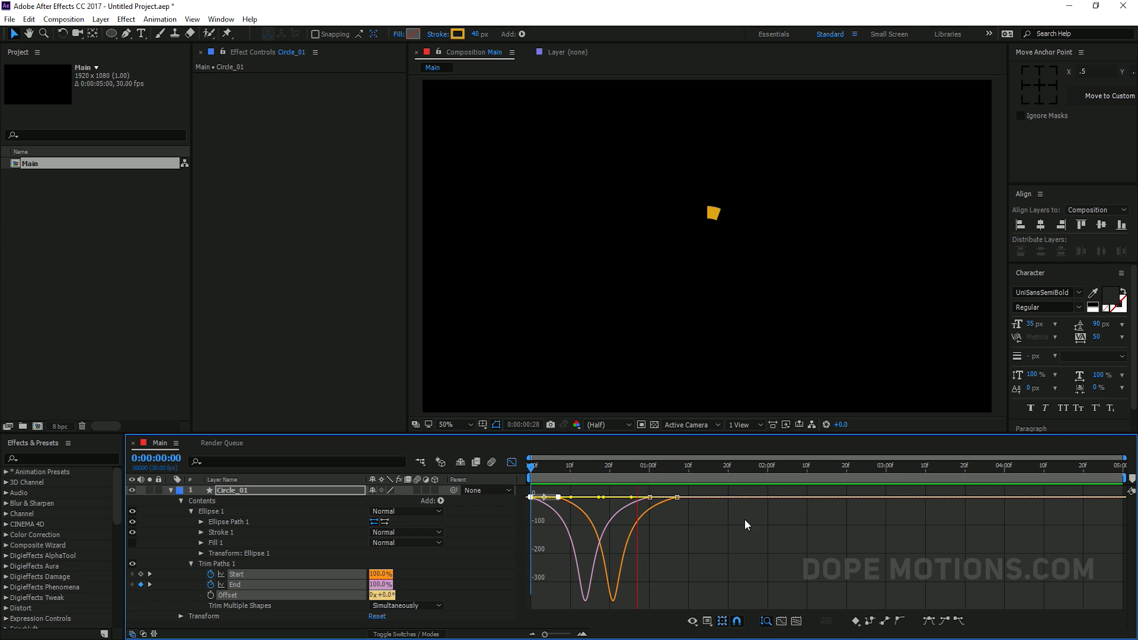
pyautogui.click(716, 474)
pyautogui.press('n')
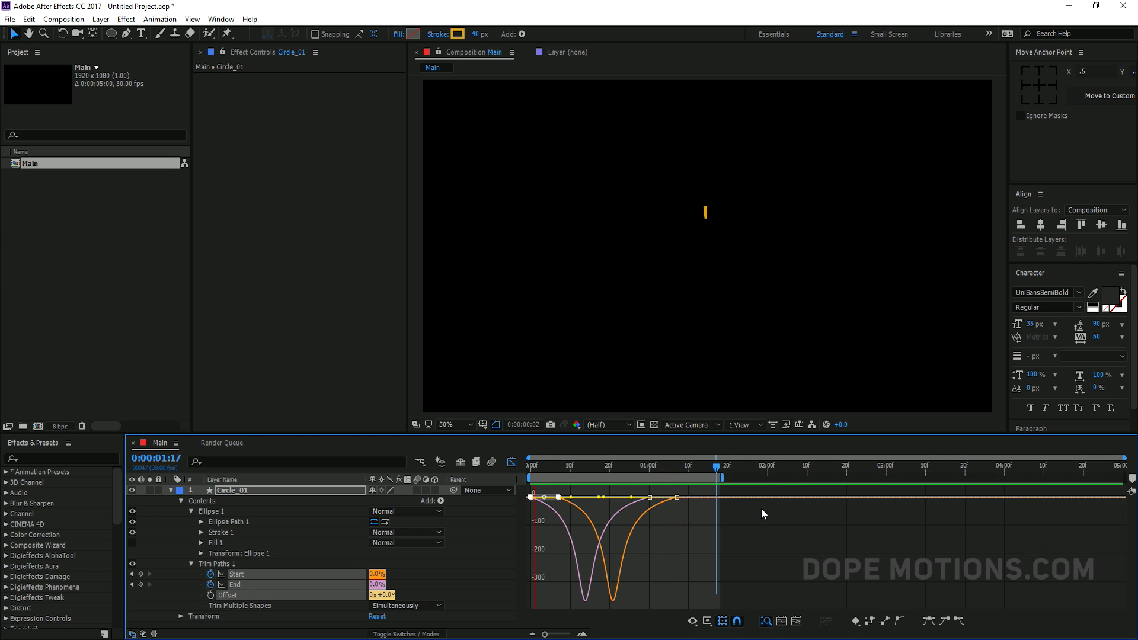
pyautogui.click(656, 465)
pyautogui.click(511, 462)
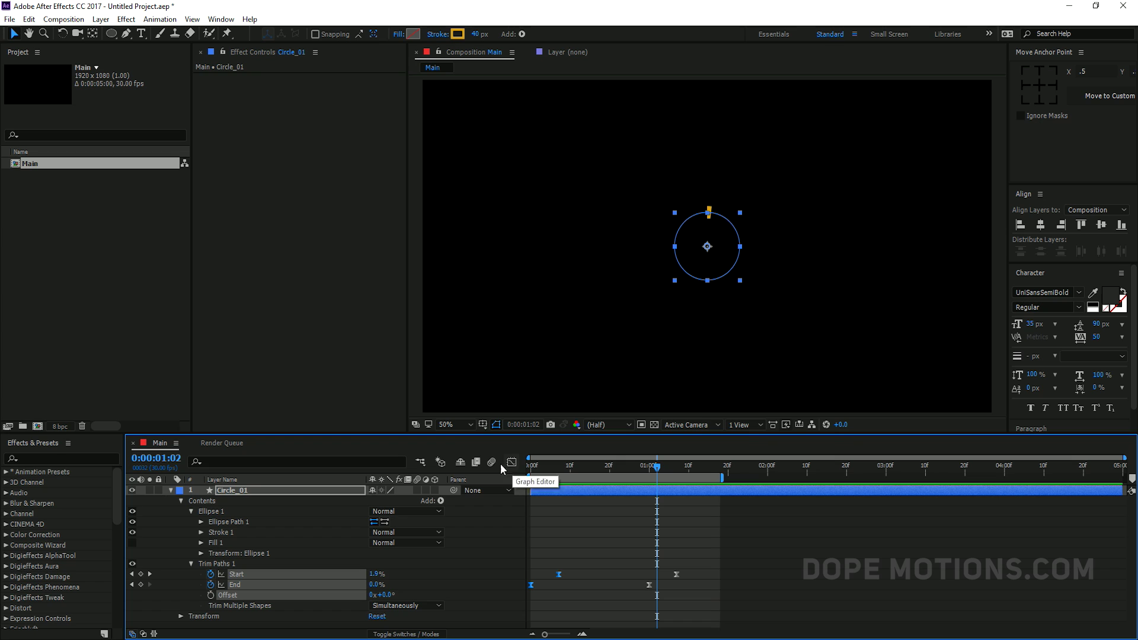
pyautogui.click(190, 563)
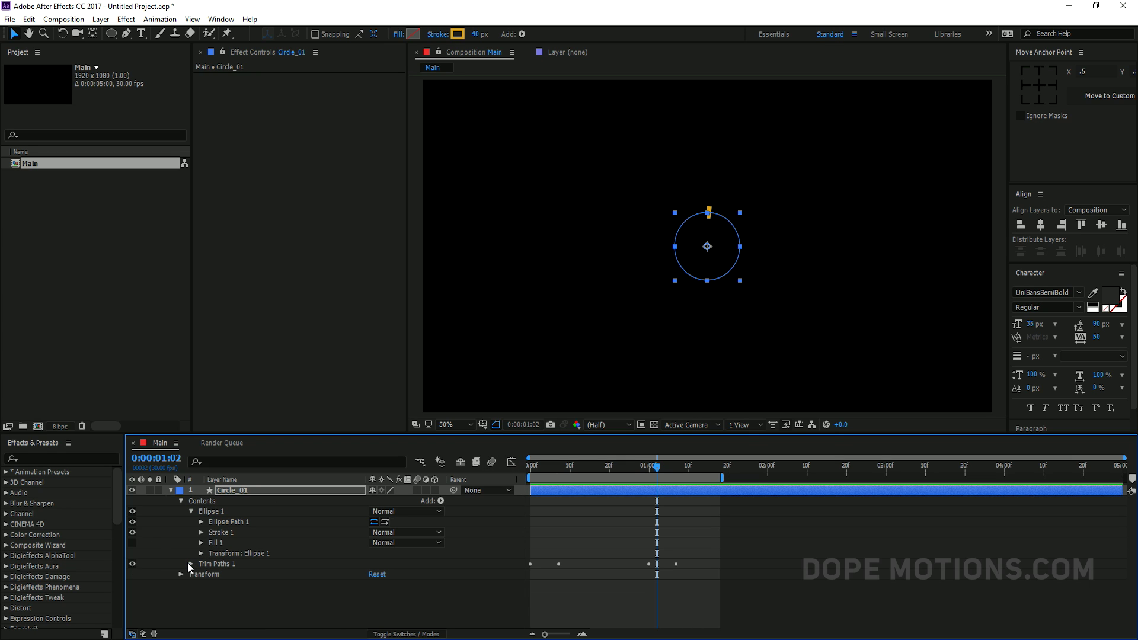
# Keyframe the stroke width at 40 on frame 20 and 0 on the first frame.
pyautogui.click(201, 532)
pyautogui.moveTo(297, 434); pyautogui.dragTo(302, 341)
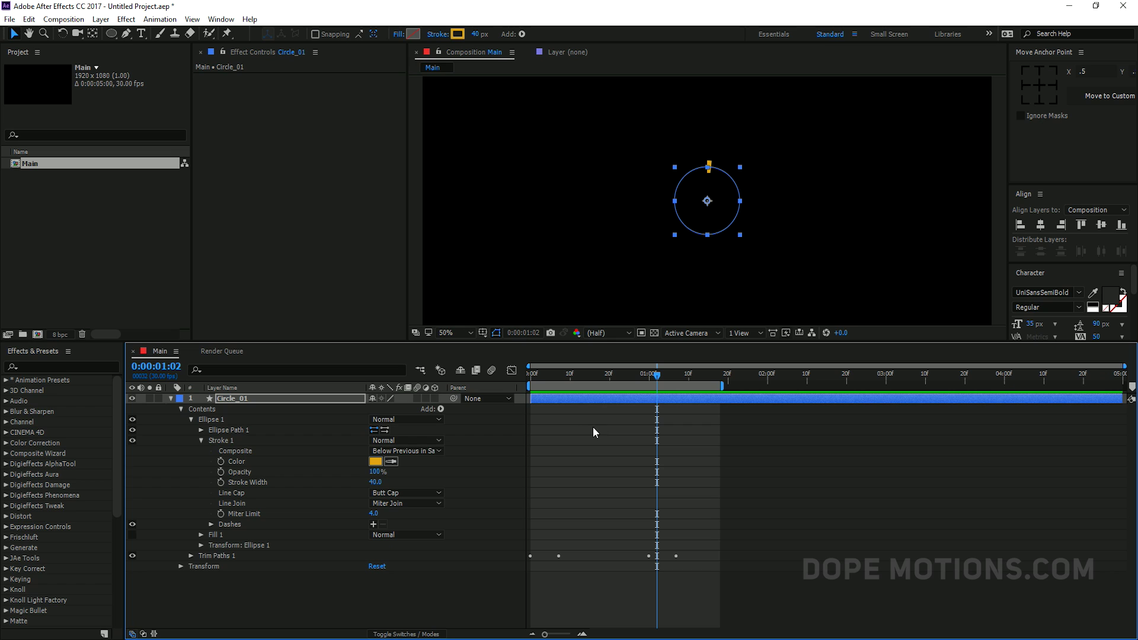
pyautogui.click(612, 376)
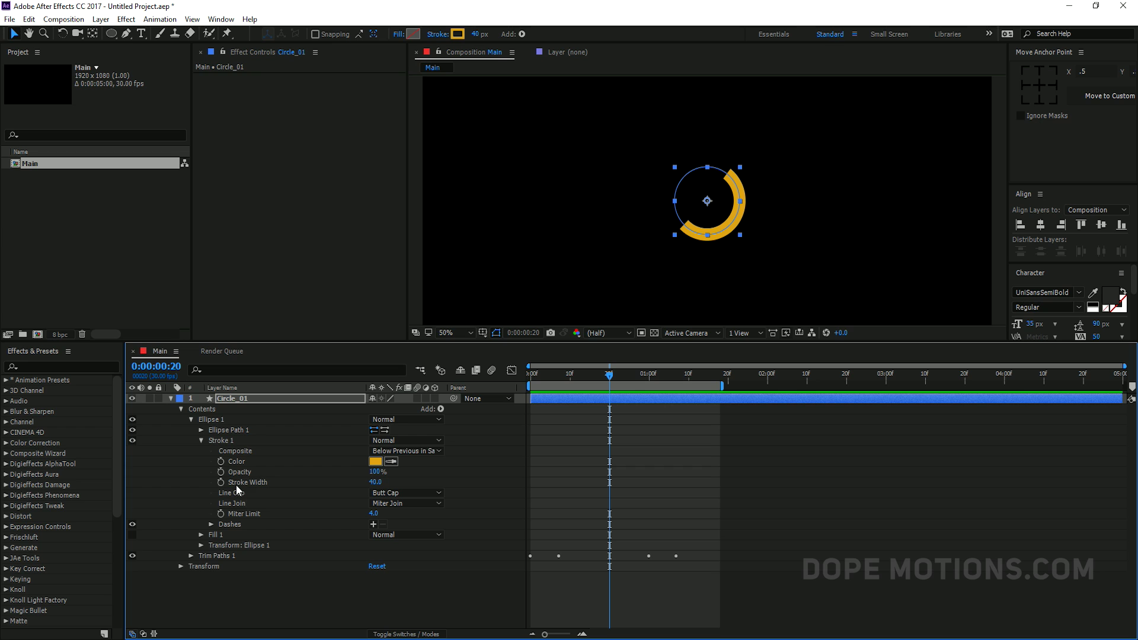
pyautogui.click(220, 482)
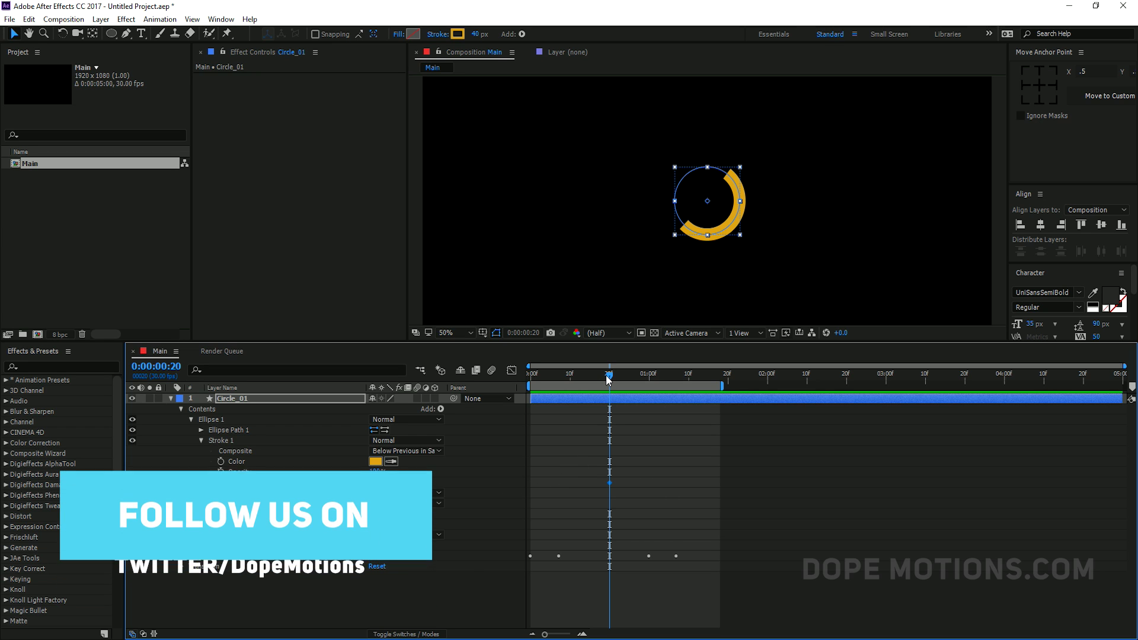
pyautogui.press('Home')
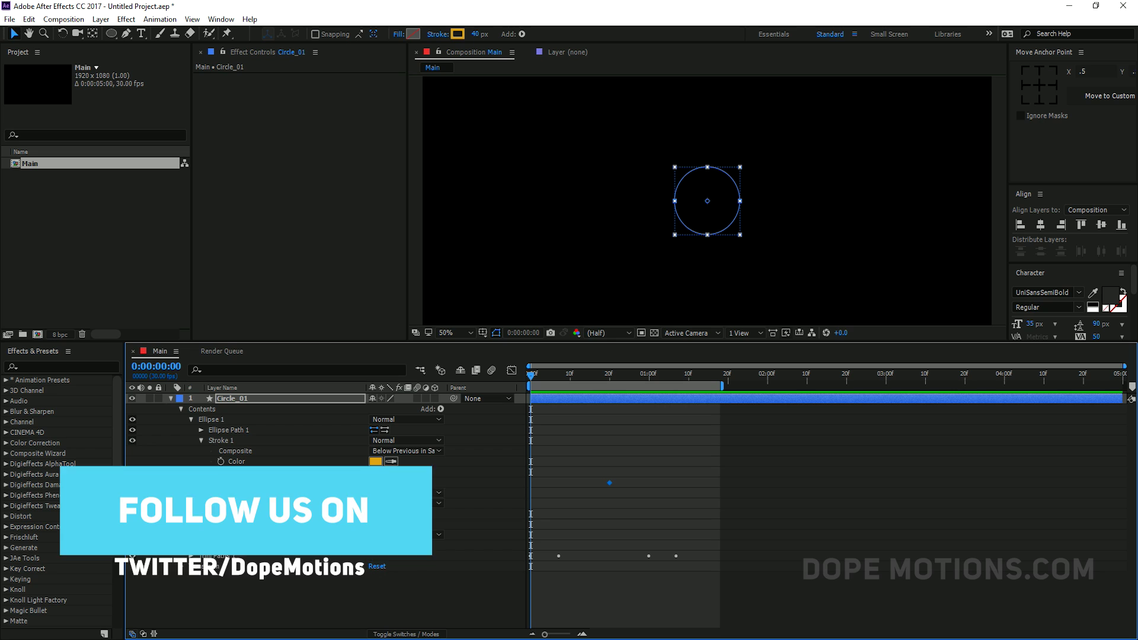
pyautogui.write('0')
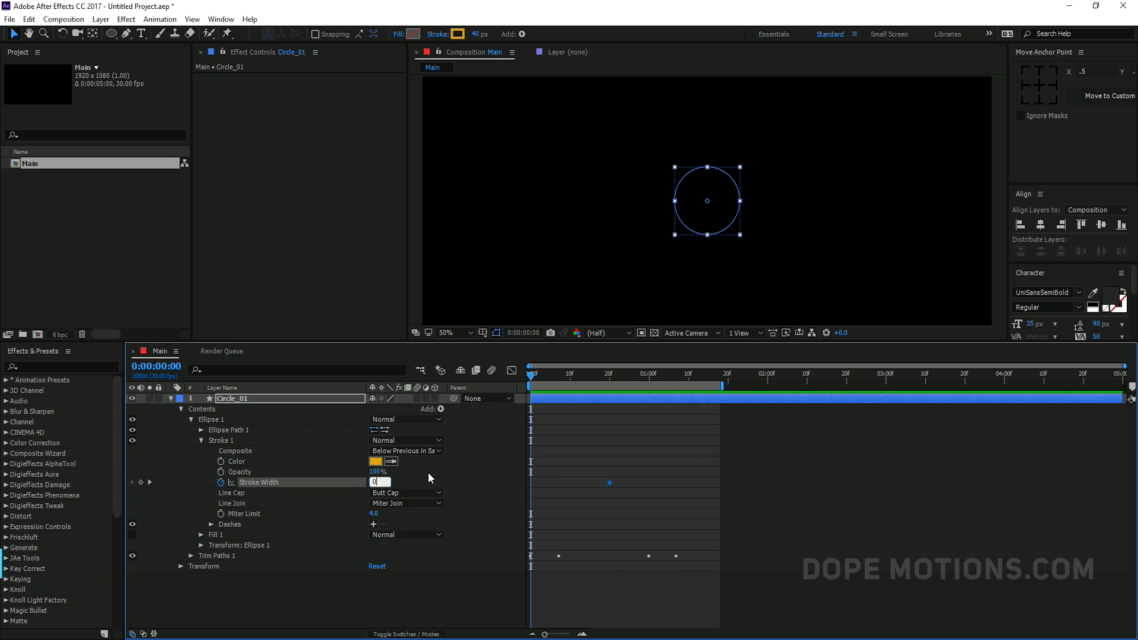
pyautogui.click(428, 471)
# Paste the 0 stroke width keyframe at 0:00:01:07, with an empty Group 1 added.
pyautogui.moveTo(549, 469); pyautogui.dragTo(510, 493)
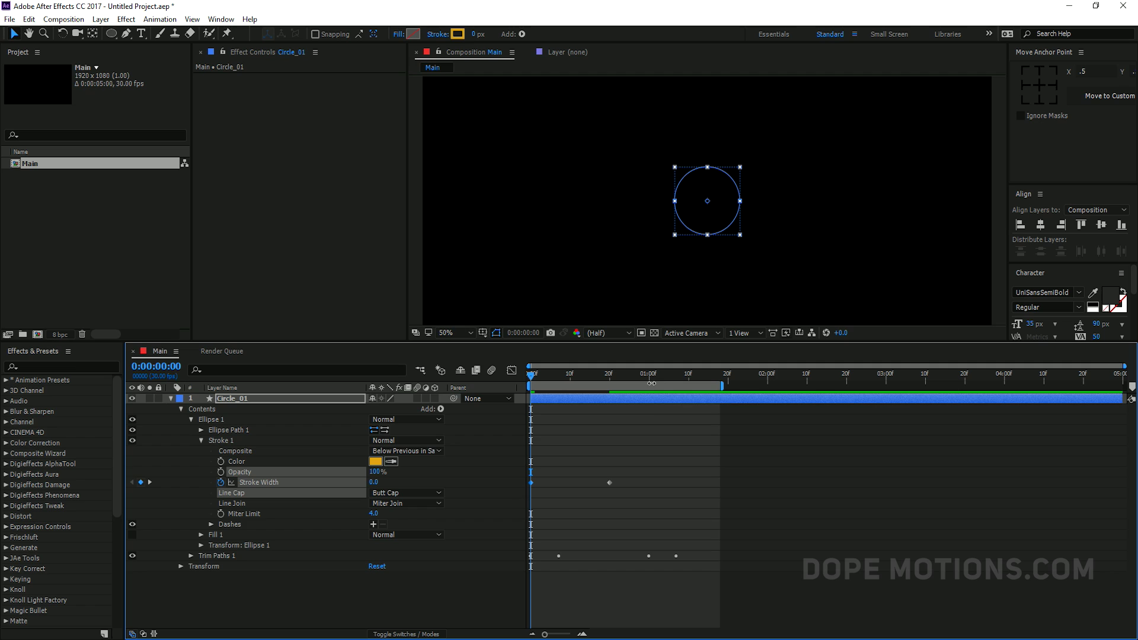
pyautogui.moveTo(653, 378); pyautogui.dragTo(676, 378)
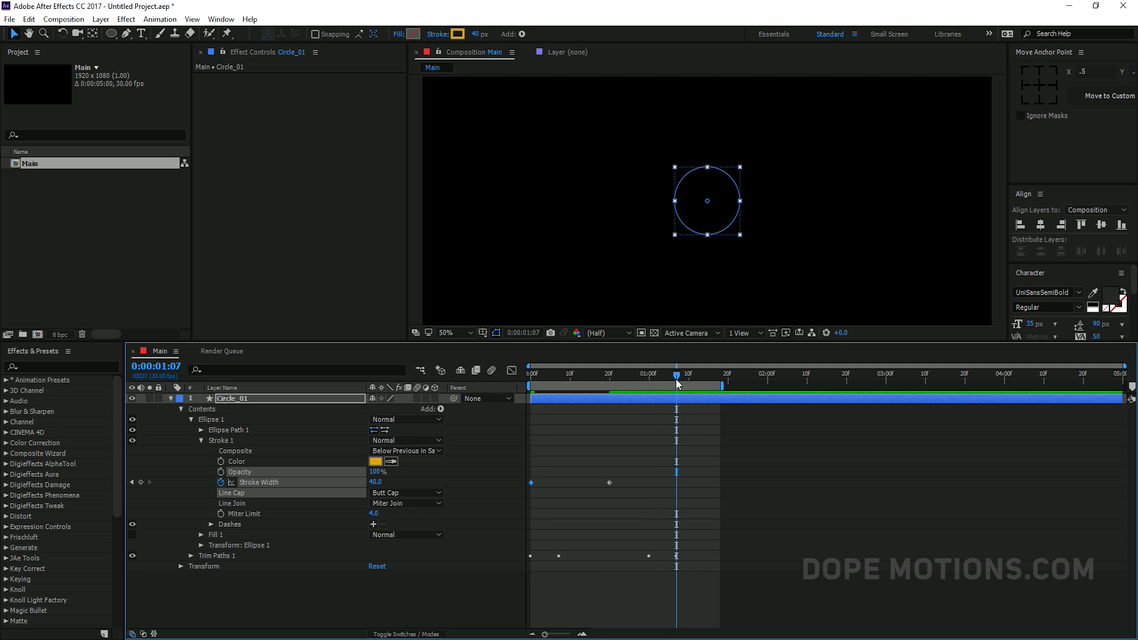
pyautogui.click(662, 400)
pyautogui.hotkey('ctrl', 'g')
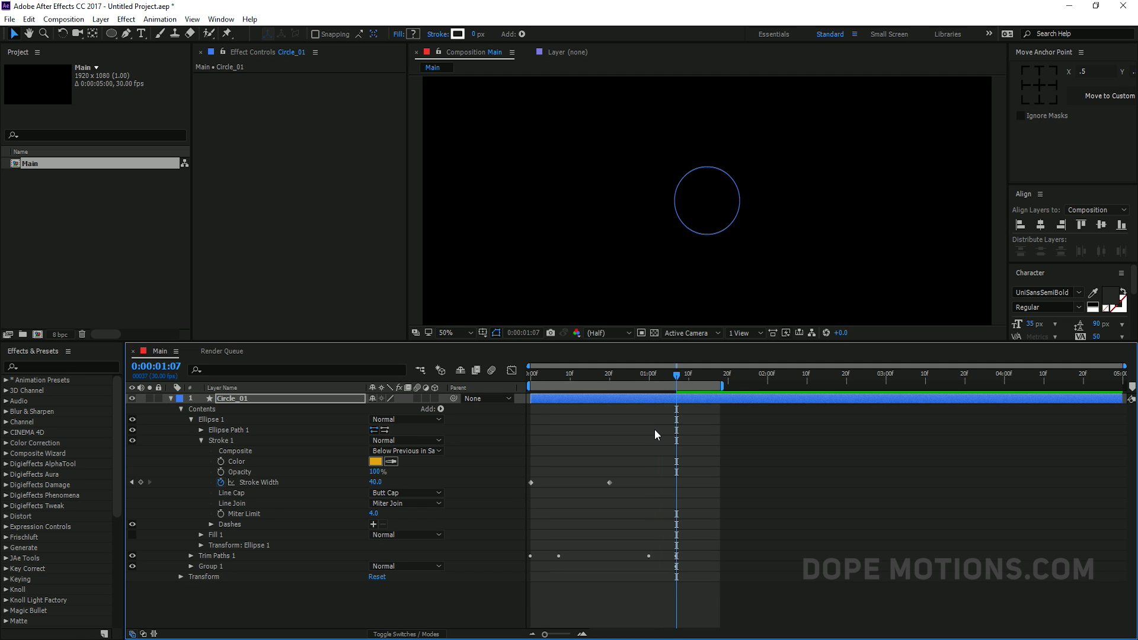
pyautogui.click(654, 429)
pyautogui.moveTo(672, 380)
pyautogui.mouseDown()
pyautogui.moveTo(567, 382)
pyautogui.moveTo(677, 390)
pyautogui.mouseUp()
pyautogui.moveTo(548, 456); pyautogui.dragTo(523, 499)
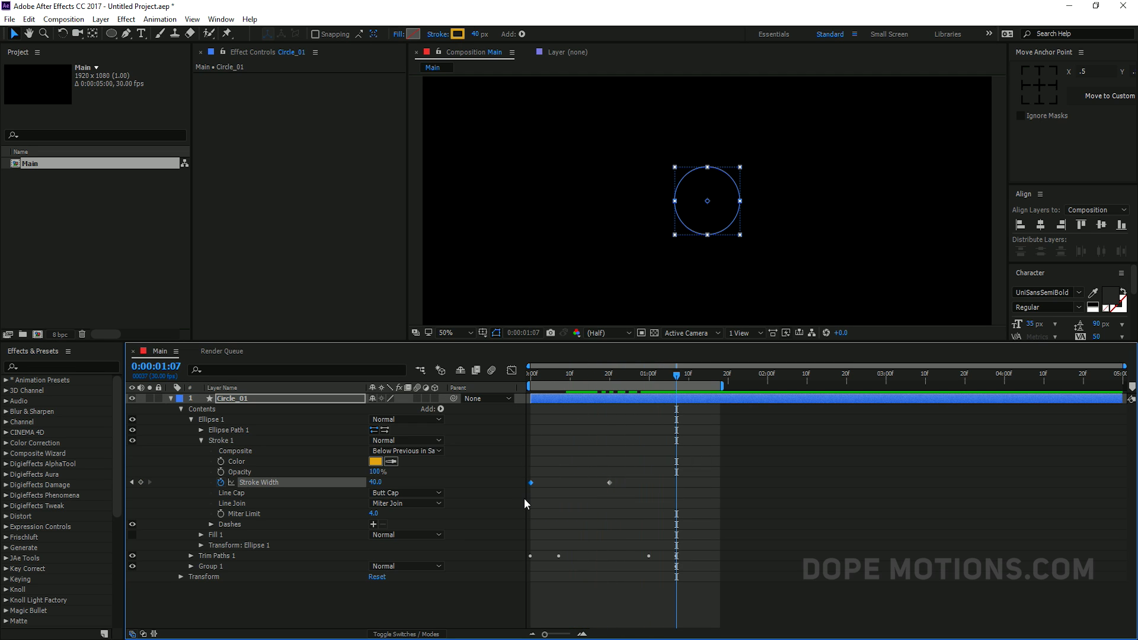
pyautogui.hotkey('ctrl', 'v')
# Apply Easy Ease to all three stroke width keyframes and preview.
pyautogui.moveTo(679, 380); pyautogui.dragTo(531, 383)
pyautogui.click(779, 445)
pyautogui.press('space')
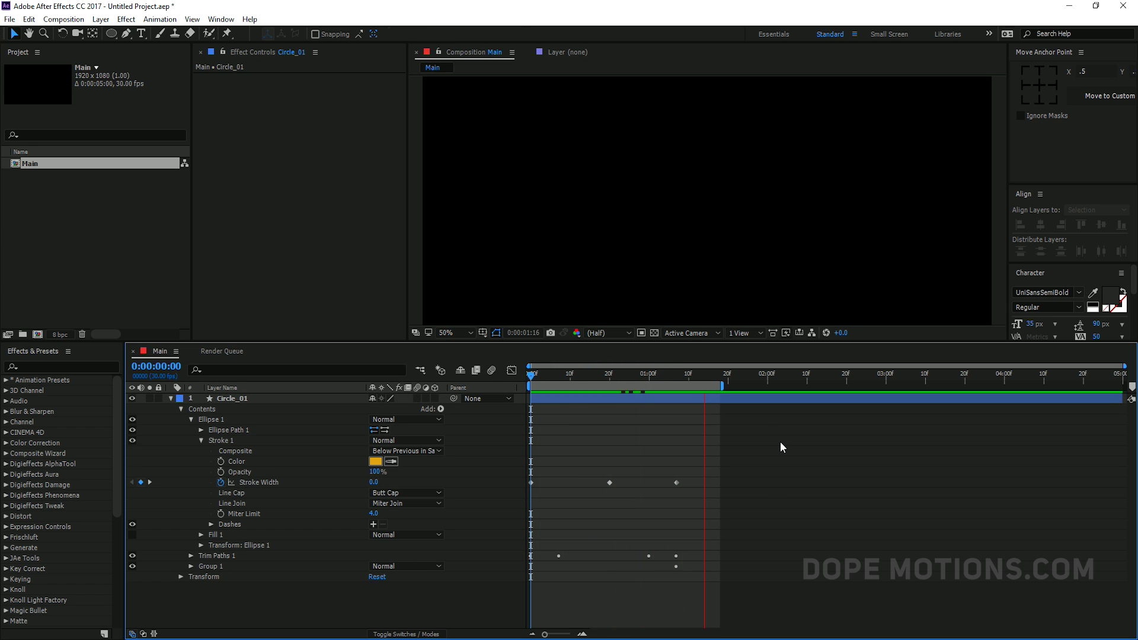
pyautogui.moveTo(695, 470); pyautogui.dragTo(528, 503)
pyautogui.press('F9')
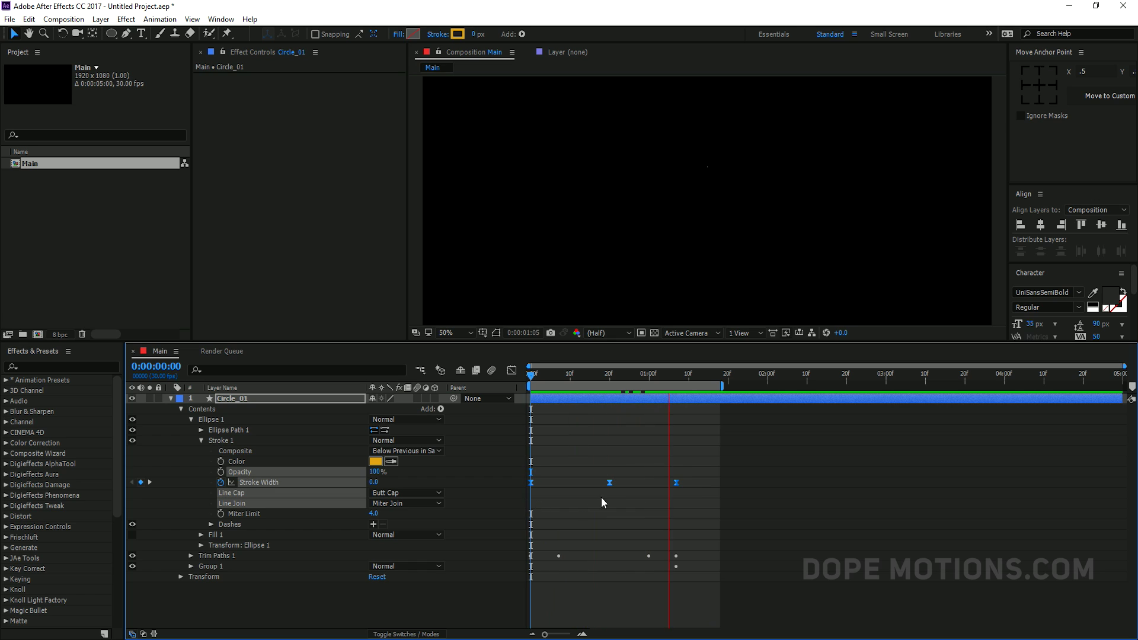
pyautogui.click(702, 467)
pyautogui.moveTo(531, 375); pyautogui.dragTo(546, 375)
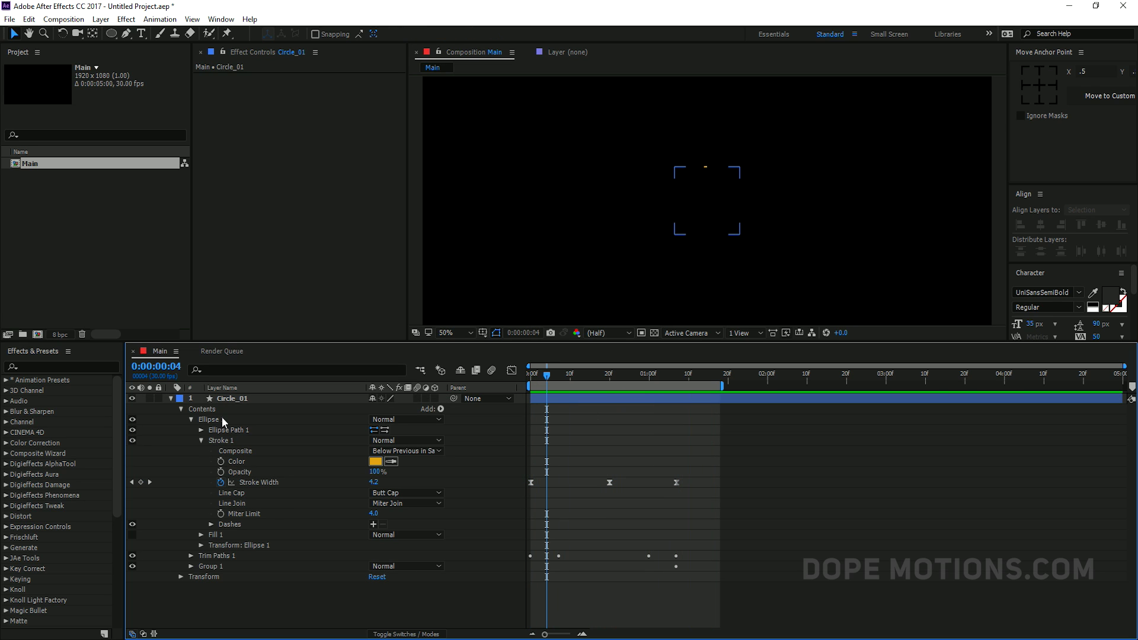
# Add a Repeater to Circle_01's contents, producing three side-by-side ring copies.
pyautogui.click(199, 442)
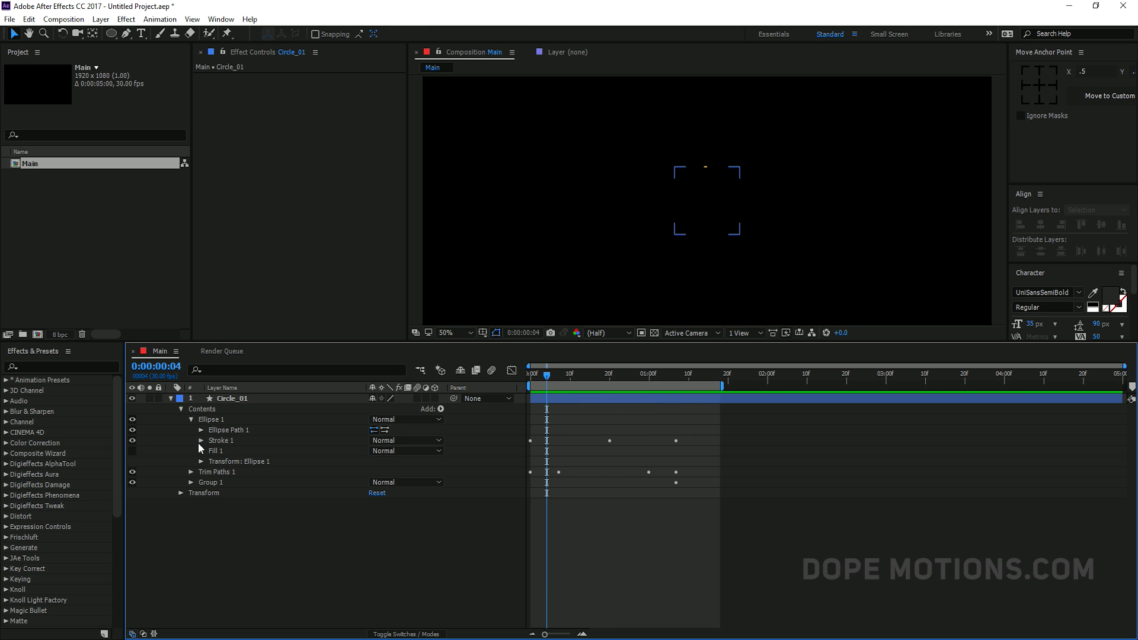
pyautogui.click(441, 409)
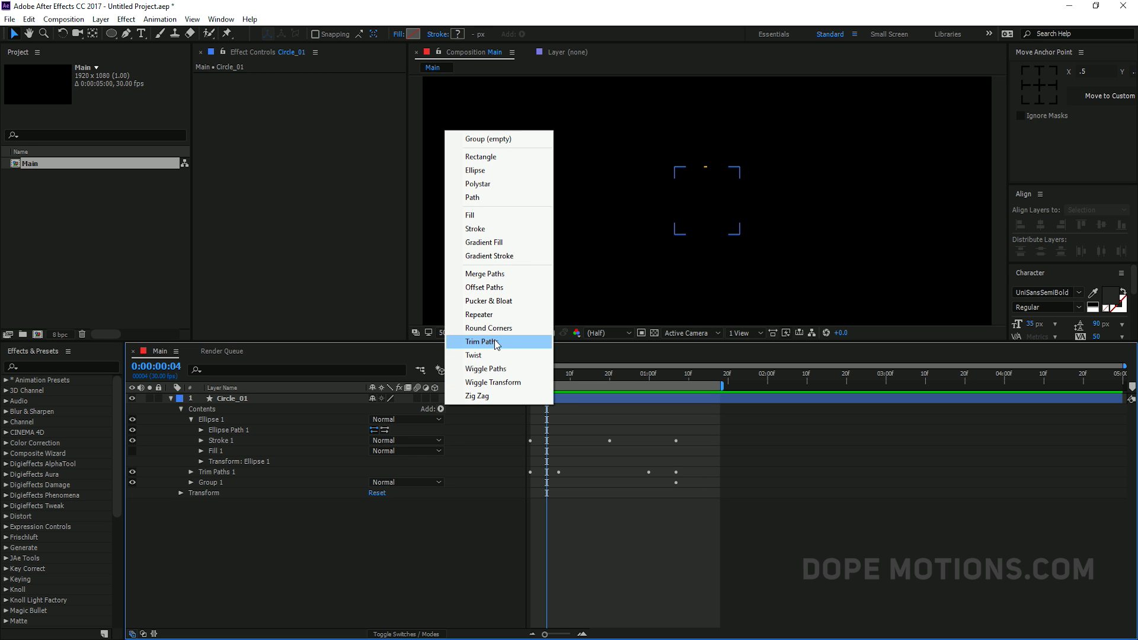
pyautogui.click(490, 314)
pyautogui.moveTo(562, 374); pyautogui.dragTo(609, 384)
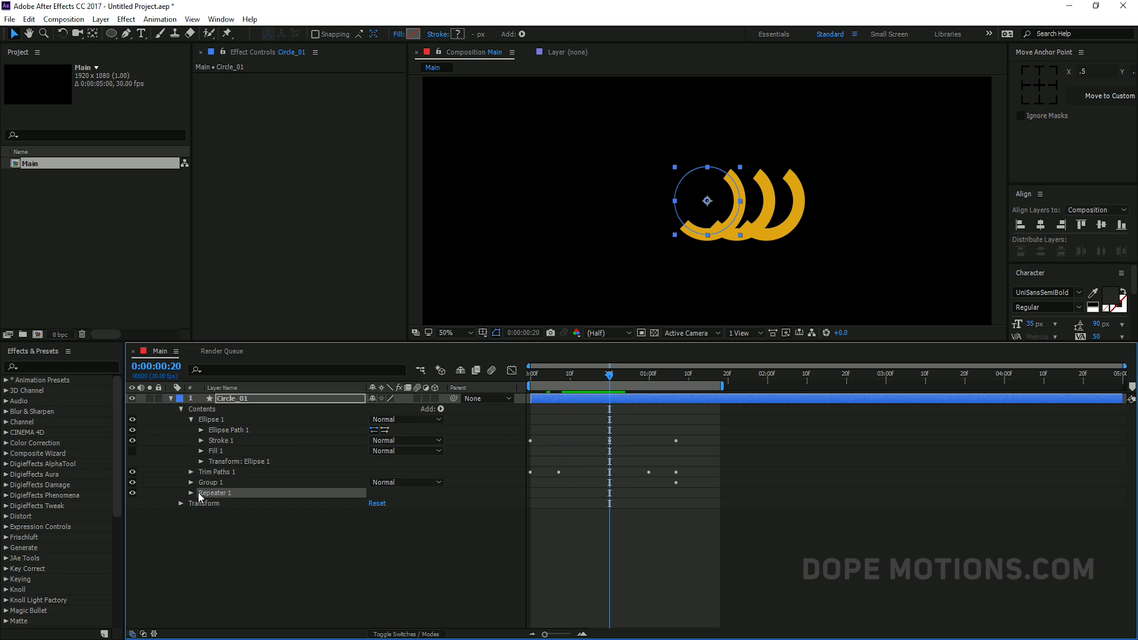
# Set Repeater 1 to 15 copies with its transform Position at 0,0.
pyautogui.click(190, 493)
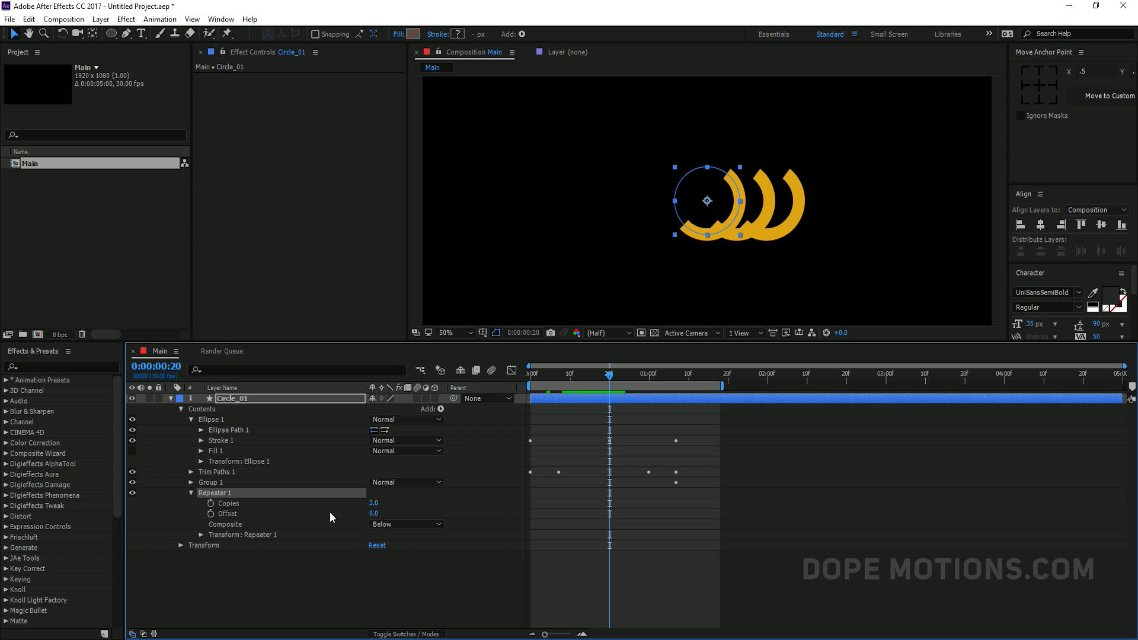
pyautogui.click(373, 503)
pyautogui.write('15')
pyautogui.press('Return')
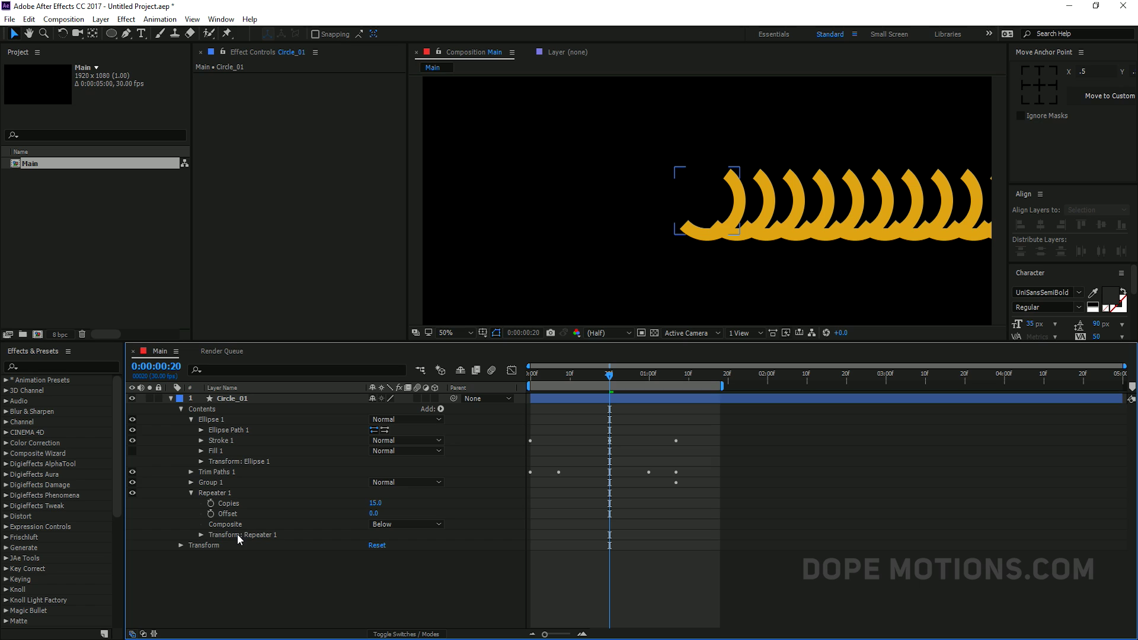
pyautogui.click(201, 535)
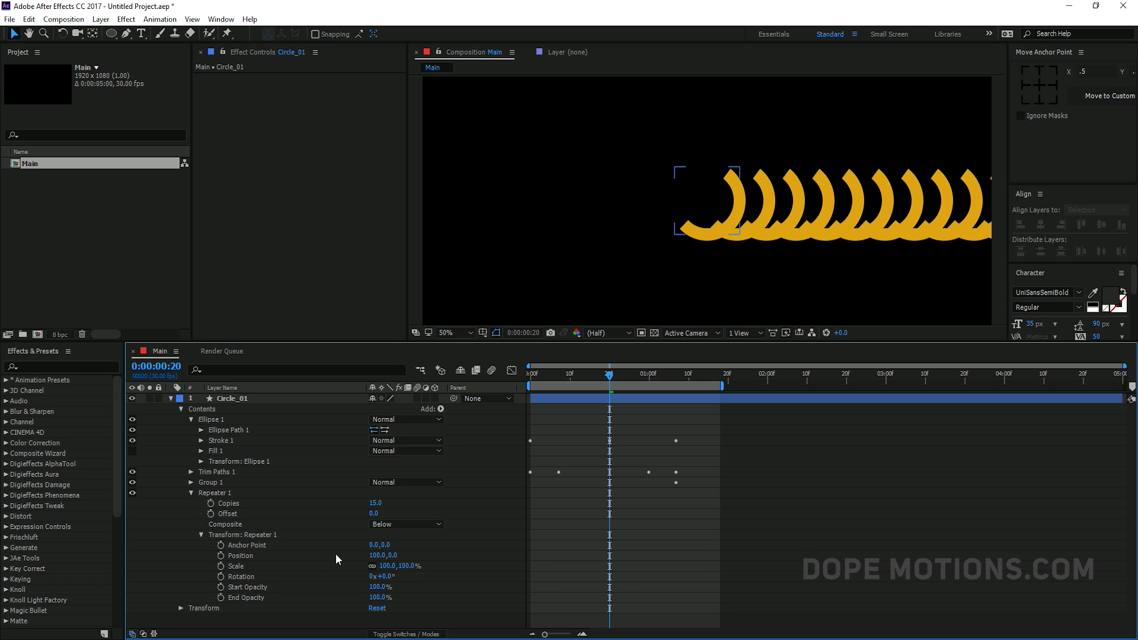
pyautogui.click(375, 555)
pyautogui.write('0')
pyautogui.press('Return')
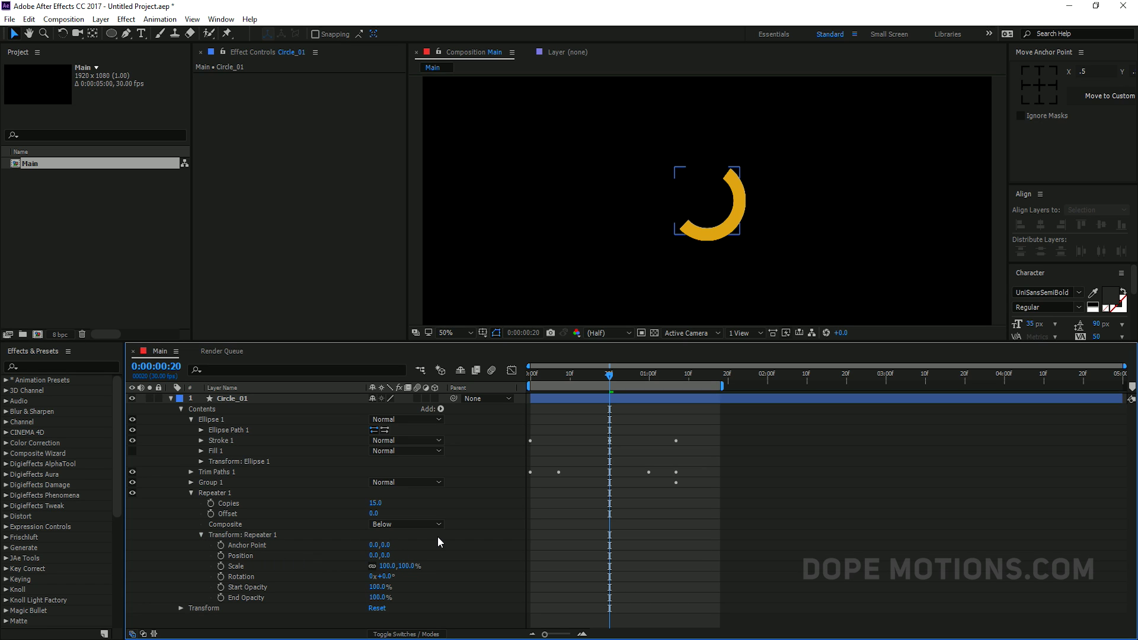
# Scale each repeater copy to 120% and preview the result.
pyautogui.moveTo(405, 570); pyautogui.dragTo(354, 576)
pyautogui.scroll(-2, 623, 236)
pyautogui.press('space')
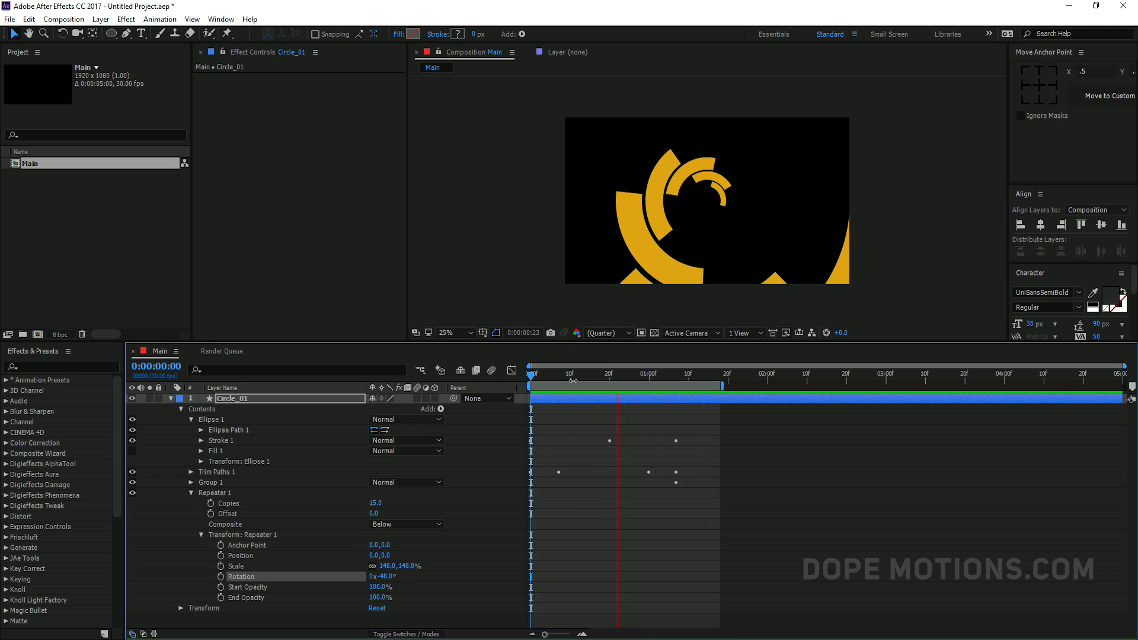
pyautogui.moveTo(571, 376); pyautogui.dragTo(597, 379)
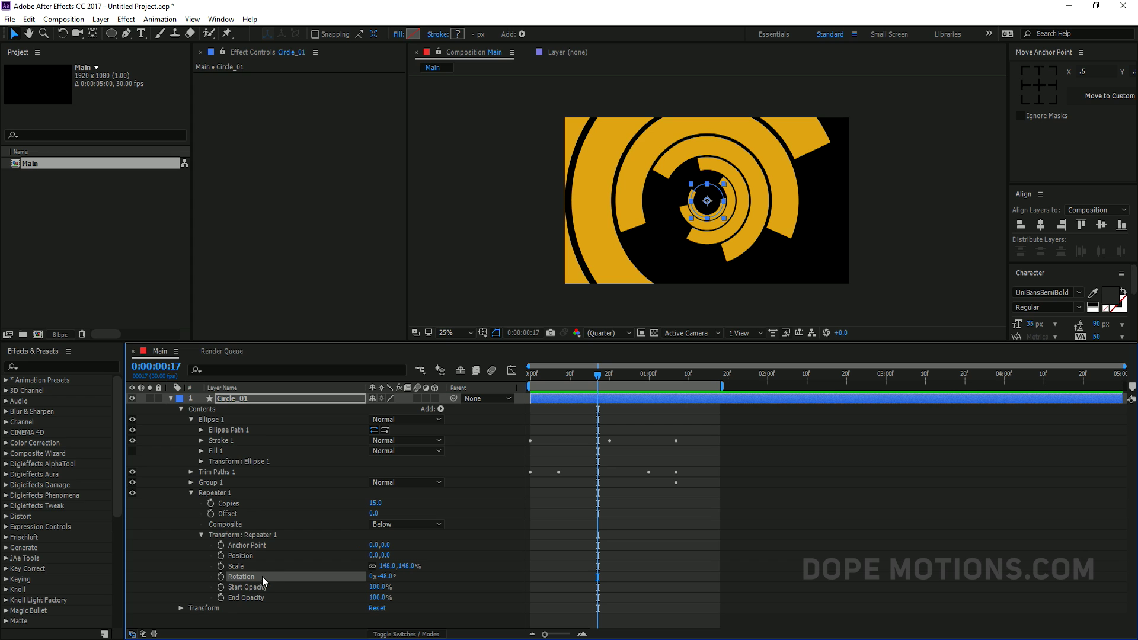
# Set the repeater rotation to 40° and scale to 135% per copy.
pyautogui.click(386, 576)
pyautogui.write('40')
pyautogui.press('Return')
pyautogui.moveTo(602, 375)
pyautogui.mouseDown()
pyautogui.moveTo(619, 372)
pyautogui.moveTo(541, 375)
pyautogui.moveTo(630, 376)
pyautogui.moveTo(595, 367)
pyautogui.mouseUp()
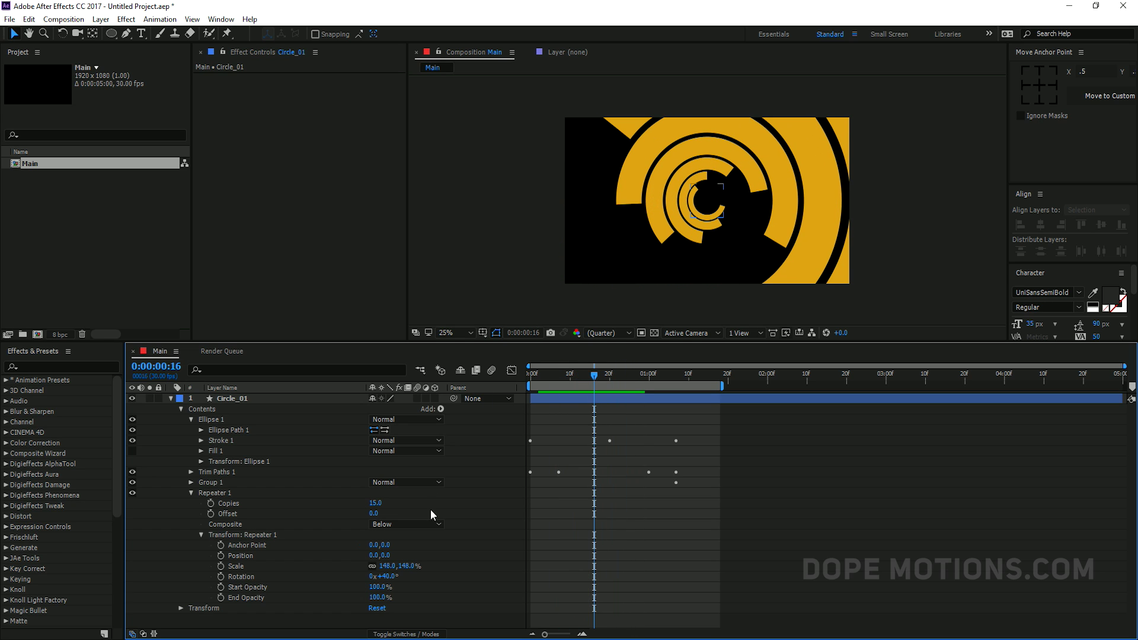
pyautogui.moveTo(409, 566); pyautogui.dragTo(401, 566)
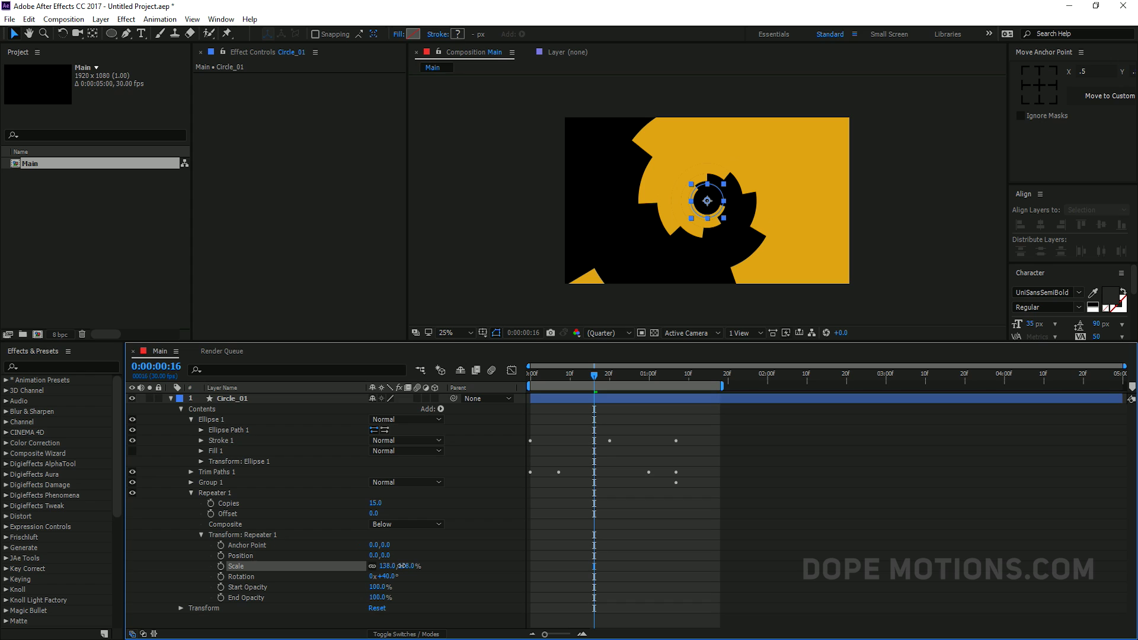
pyautogui.click(408, 566)
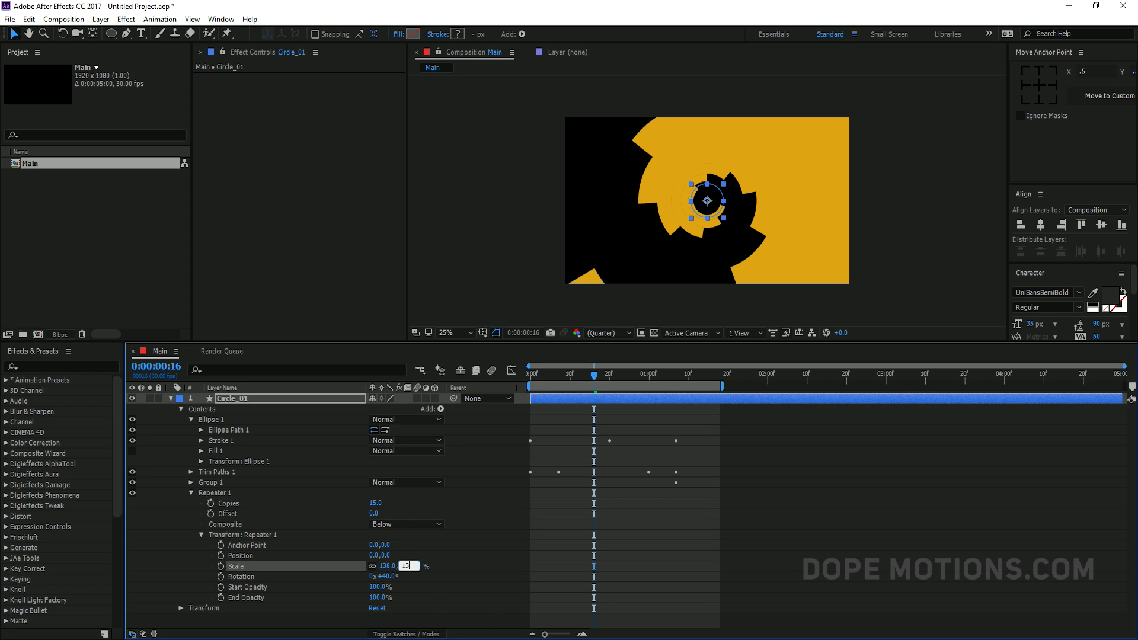
pyautogui.press('Return')
pyautogui.click(171, 398)
pyautogui.click(248, 398)
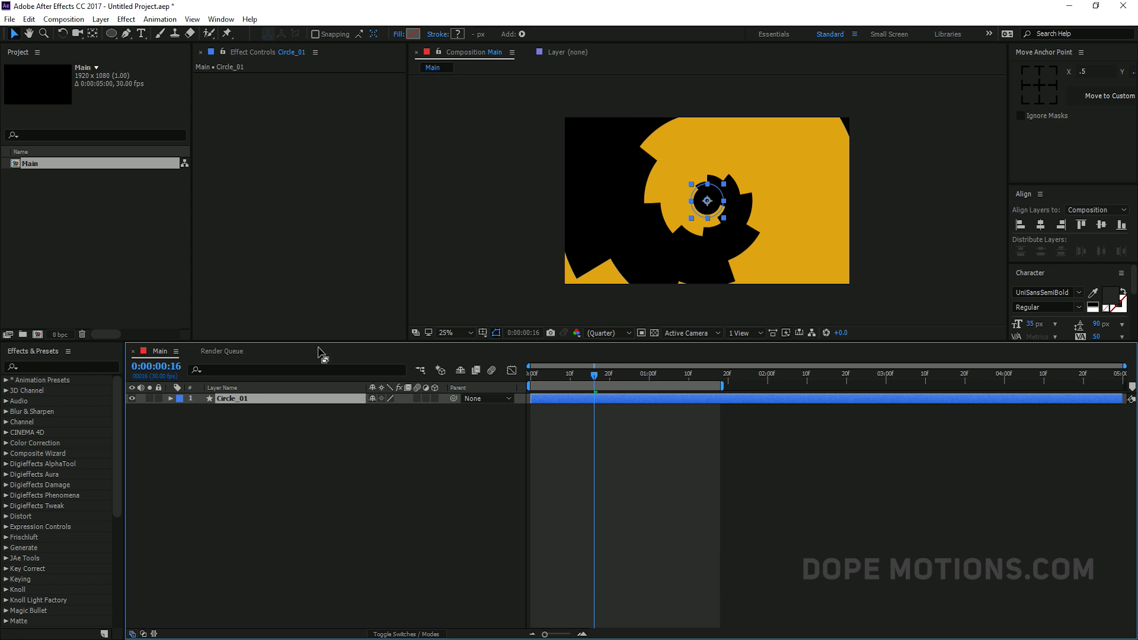
# Change Circle_01's stroke colour from yellow to blue (1990DB).
pyautogui.click(457, 37)
pyautogui.moveTo(595, 261)
pyautogui.mouseDown()
pyautogui.moveTo(595, 250)
pyautogui.moveTo(595, 314)
pyautogui.mouseUp()
pyautogui.click(687, 250)
# Zoom the viewer to 50%, enlarge it and scrub frames to inspect the blue spiral.
pyautogui.moveTo(609, 375)
pyautogui.mouseDown()
pyautogui.moveTo(643, 375)
pyautogui.moveTo(561, 375)
pyautogui.moveTo(653, 378)
pyautogui.moveTo(589, 375)
pyautogui.mouseUp()
pyautogui.press('.')
pyautogui.press('.')
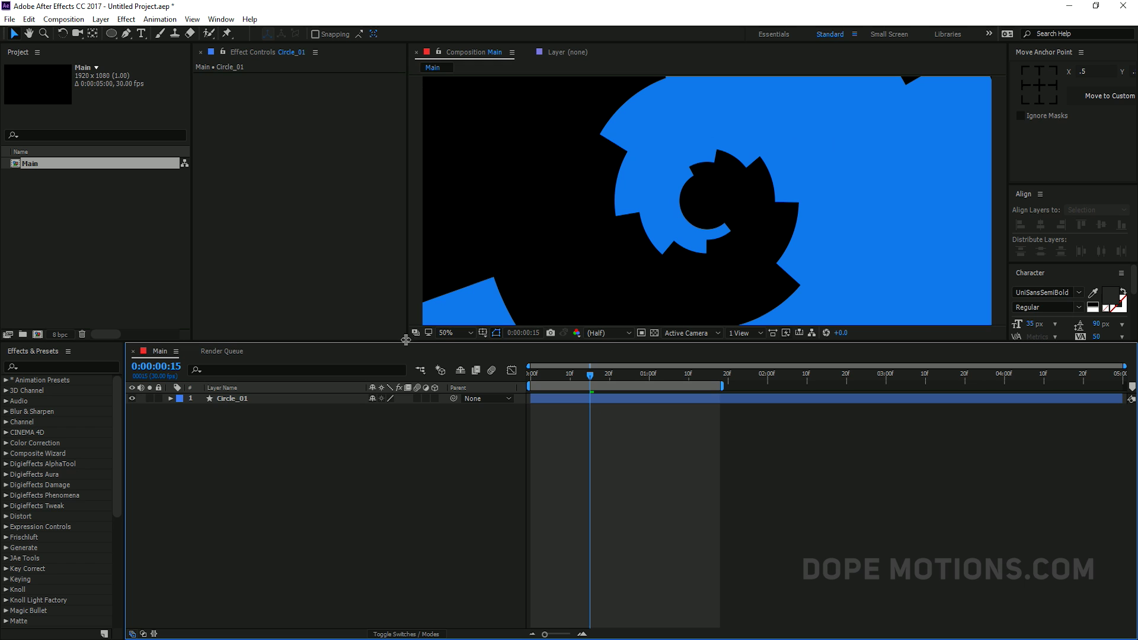
pyautogui.moveTo(399, 341); pyautogui.dragTo(400, 450)
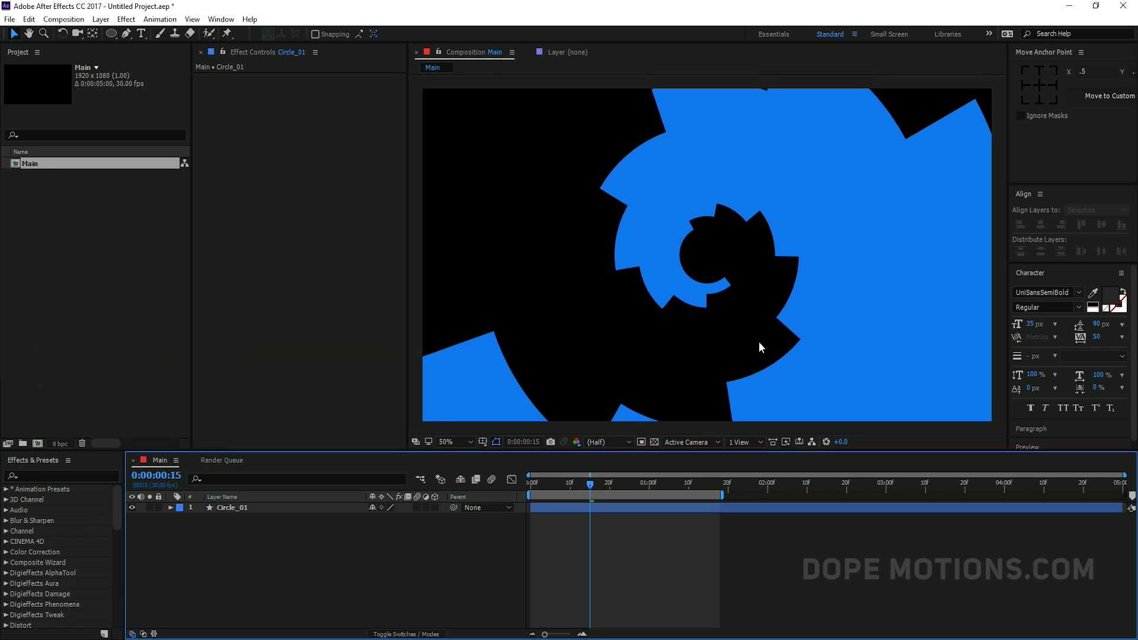
pyautogui.moveTo(557, 483); pyautogui.dragTo(627, 485)
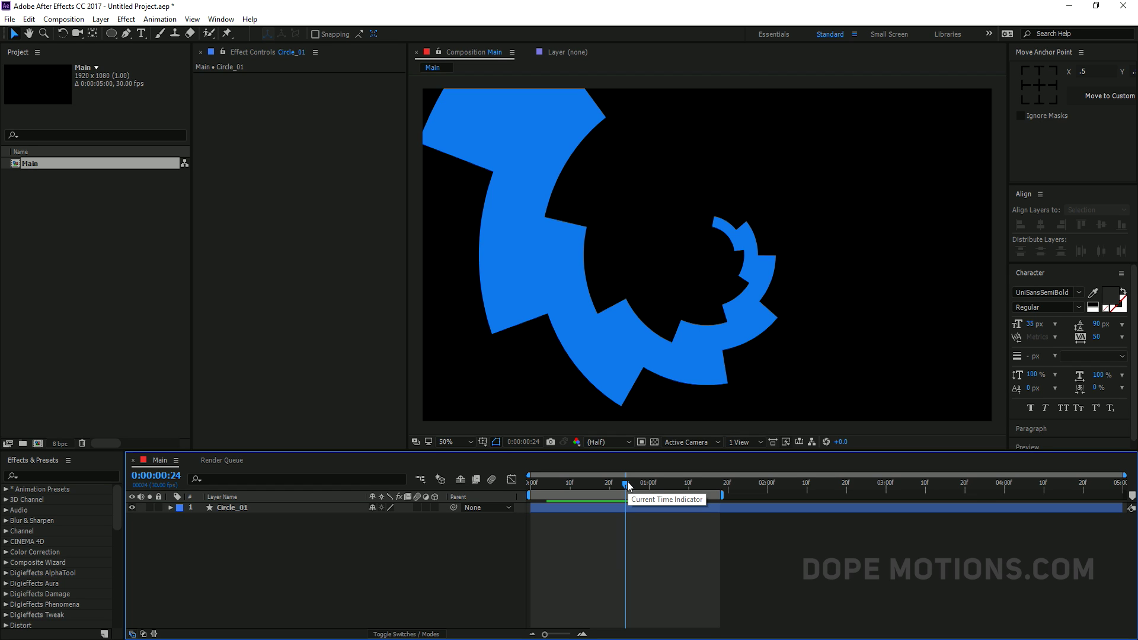
pyautogui.click(282, 508)
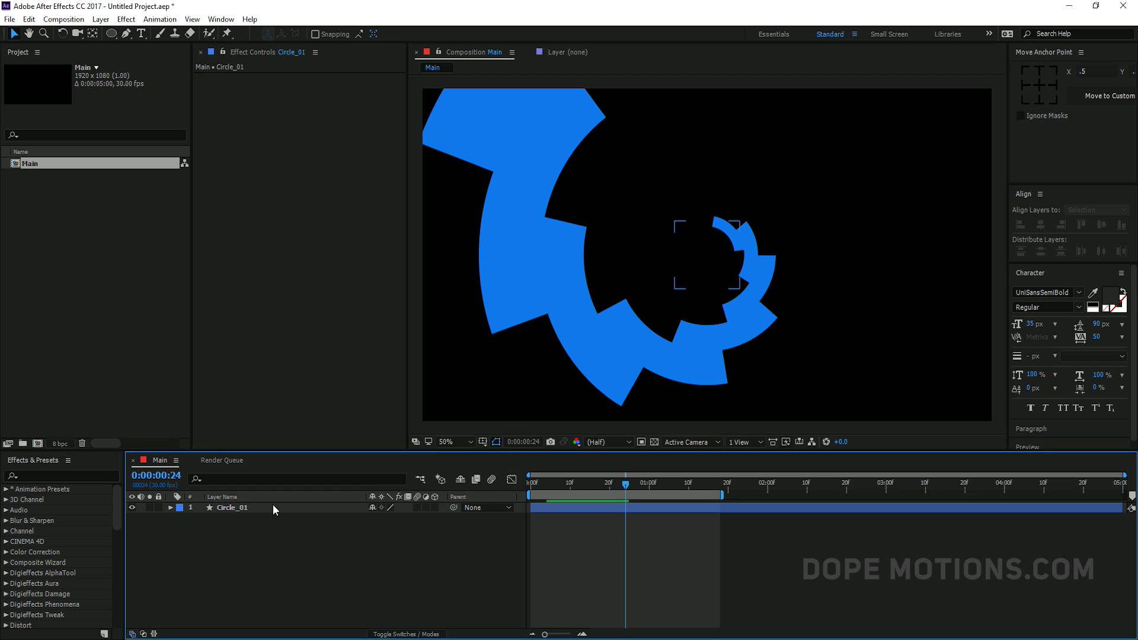
pyautogui.click(262, 511)
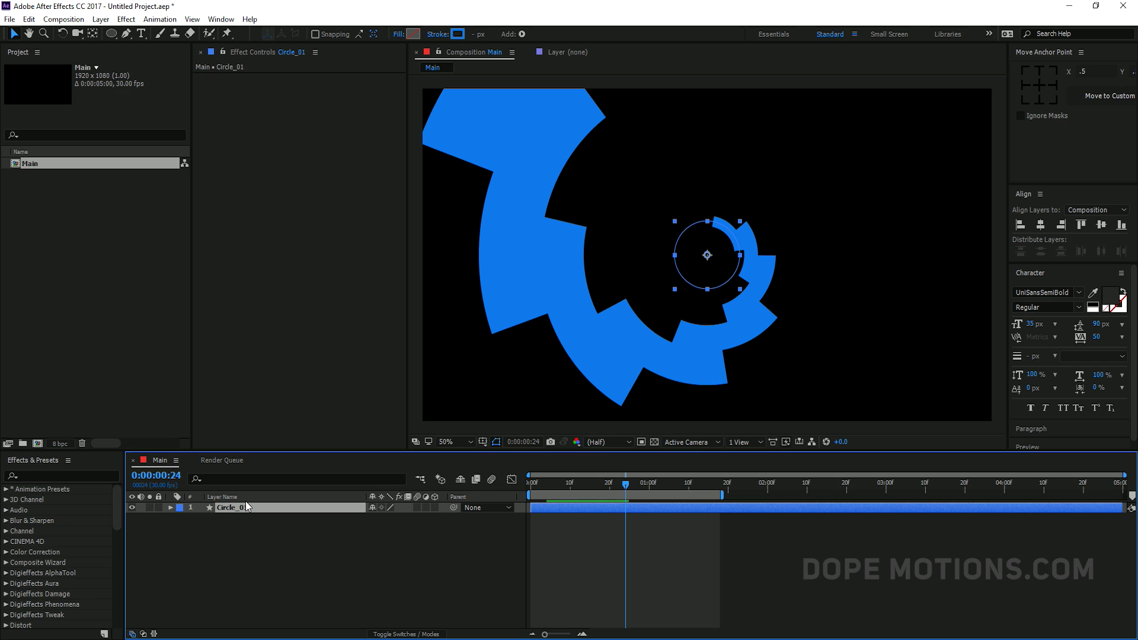
# Apply Turbulent Displace to Circle_01 via a 'turb' effect search and set its Size to 70.
pyautogui.hotkey('ctrl', 'space')
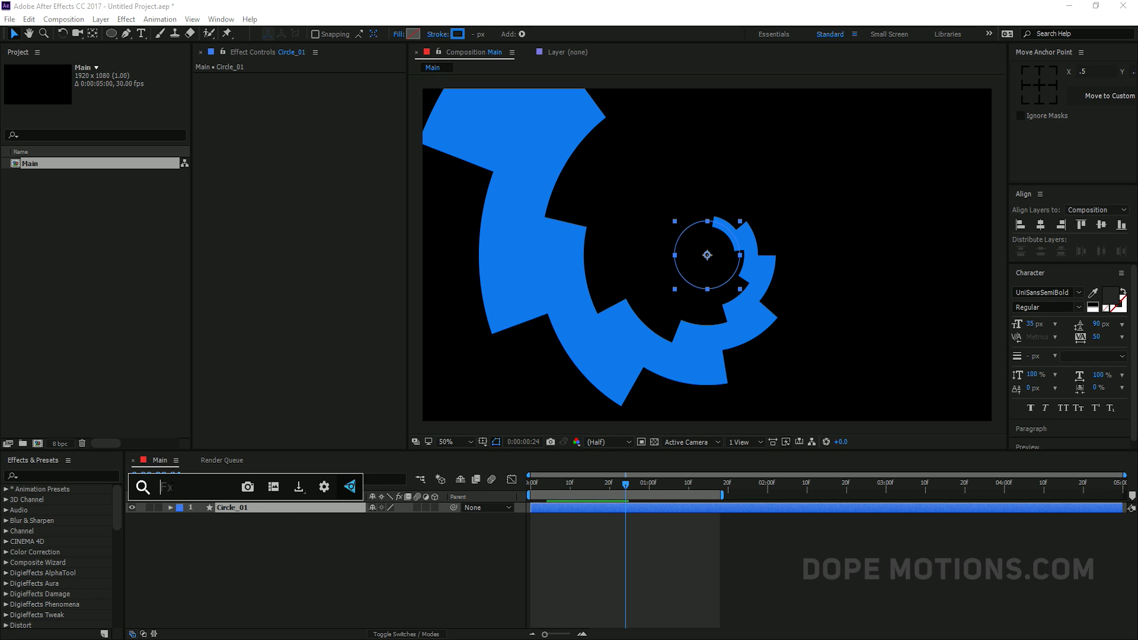
pyautogui.write('turb')
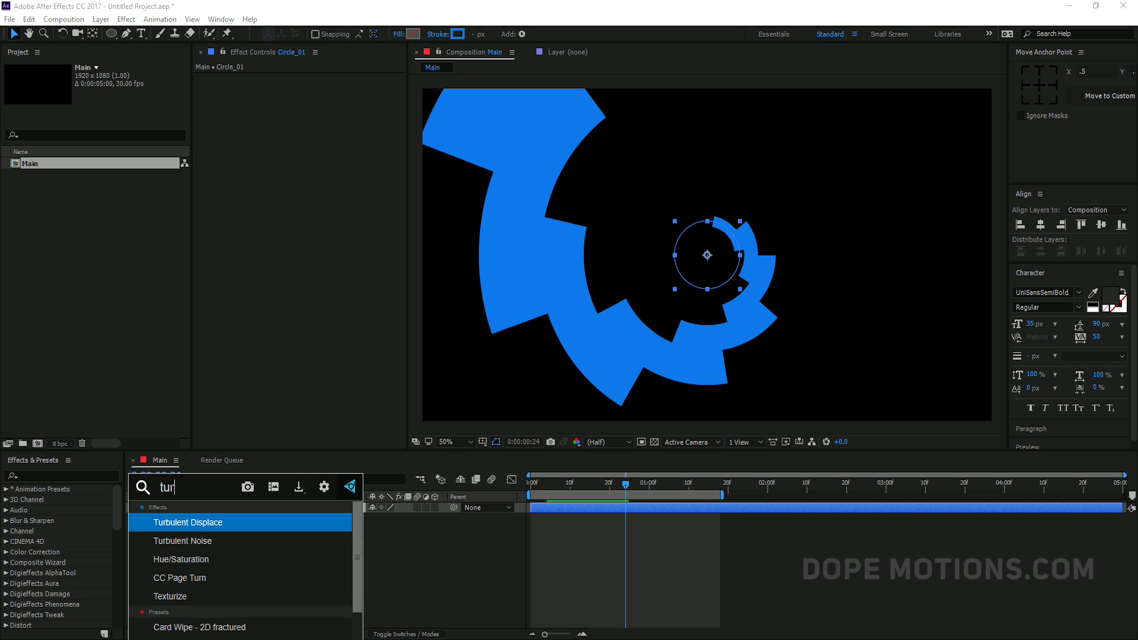
pyautogui.click(196, 527)
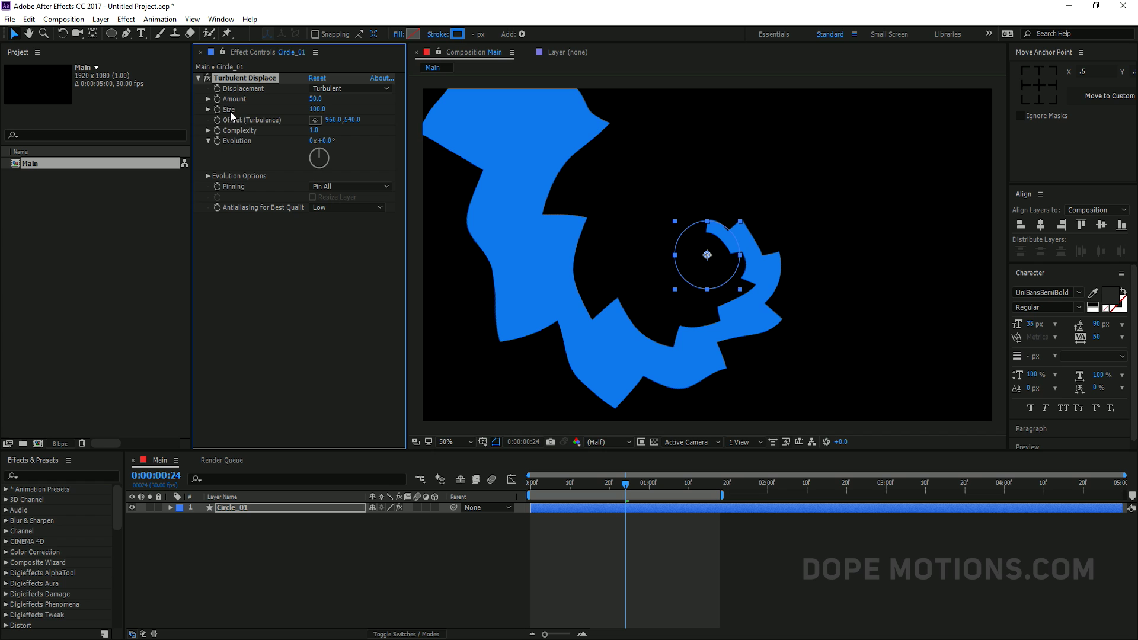
pyautogui.click(317, 109)
pyautogui.write('70')
pyautogui.press('Return')
# Scrub the timeline and Evolution to preview the warp, then undo Evolution back to 0.
pyautogui.moveTo(581, 486)
pyautogui.mouseDown()
pyautogui.moveTo(535, 484)
pyautogui.moveTo(605, 485)
pyautogui.moveTo(574, 485)
pyautogui.mouseUp()
pyautogui.moveTo(323, 141); pyautogui.dragTo(288, 146)
pyautogui.hotkey('ctrl', 'z')
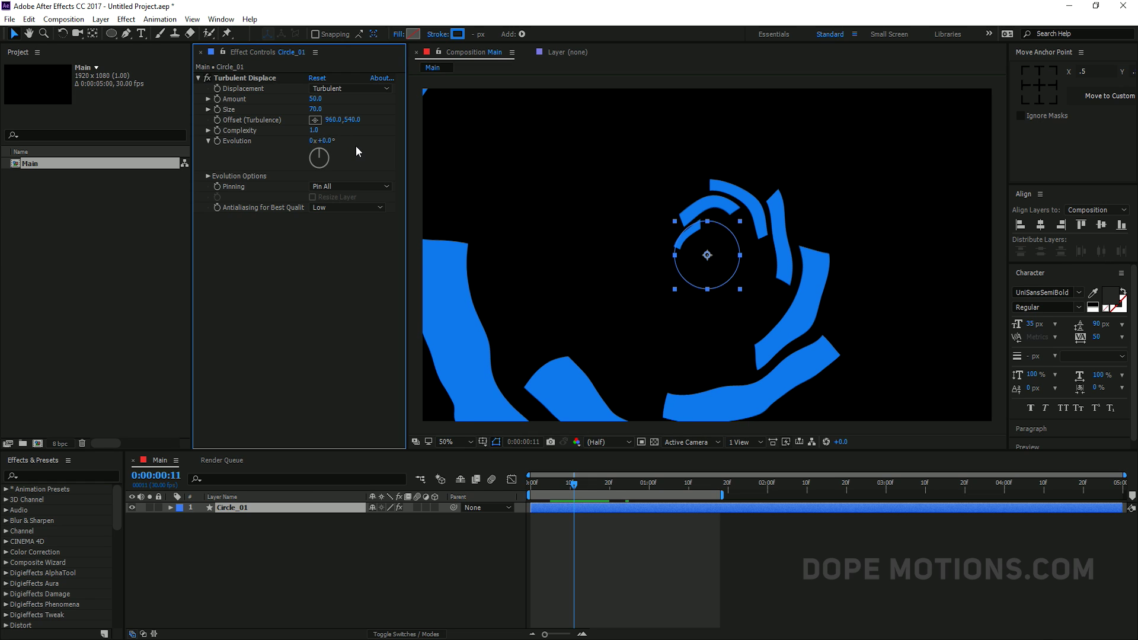
# Set Circle_01's Stroke 1 Line Cap to Round Cap.
pyautogui.click(170, 508)
pyautogui.click(189, 601)
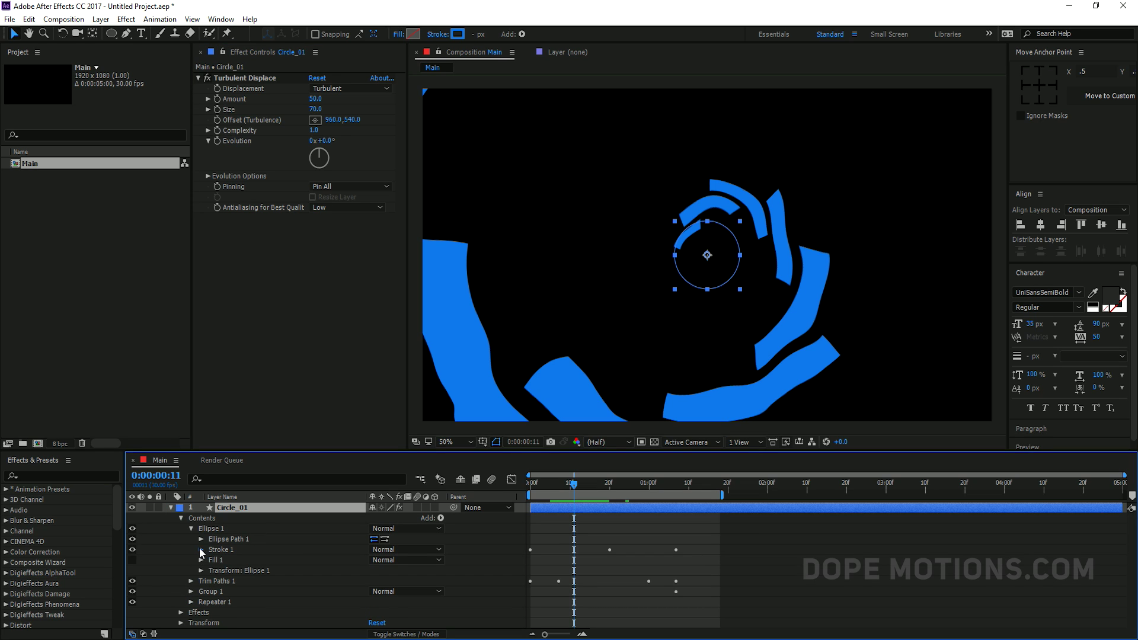
pyautogui.click(201, 549)
pyautogui.scroll(-2, 237, 575)
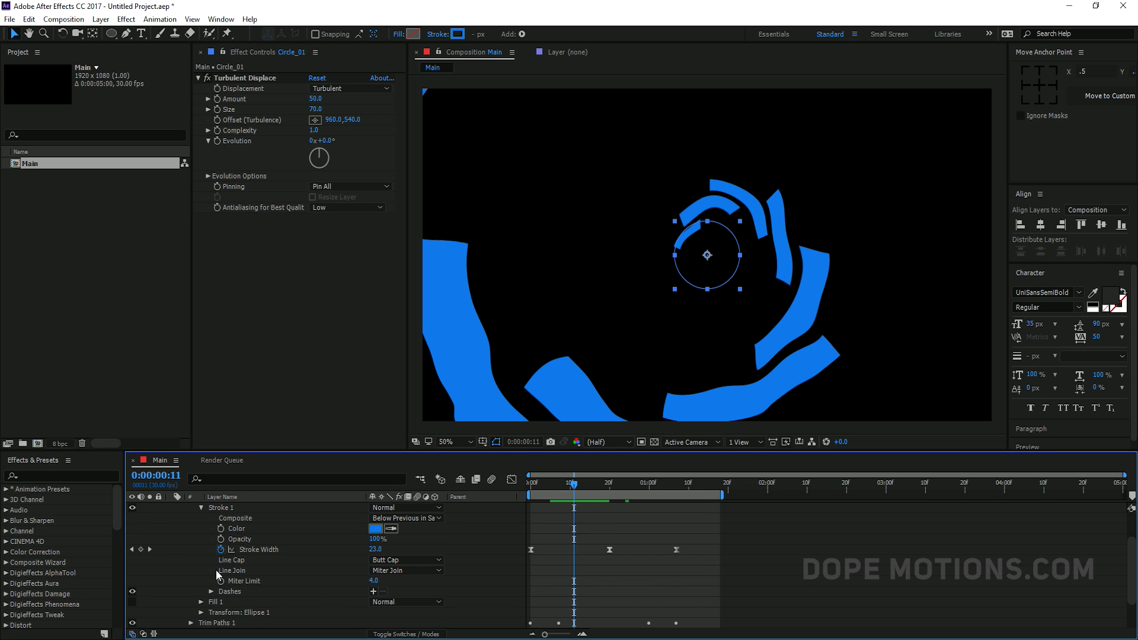
pyautogui.click(381, 560)
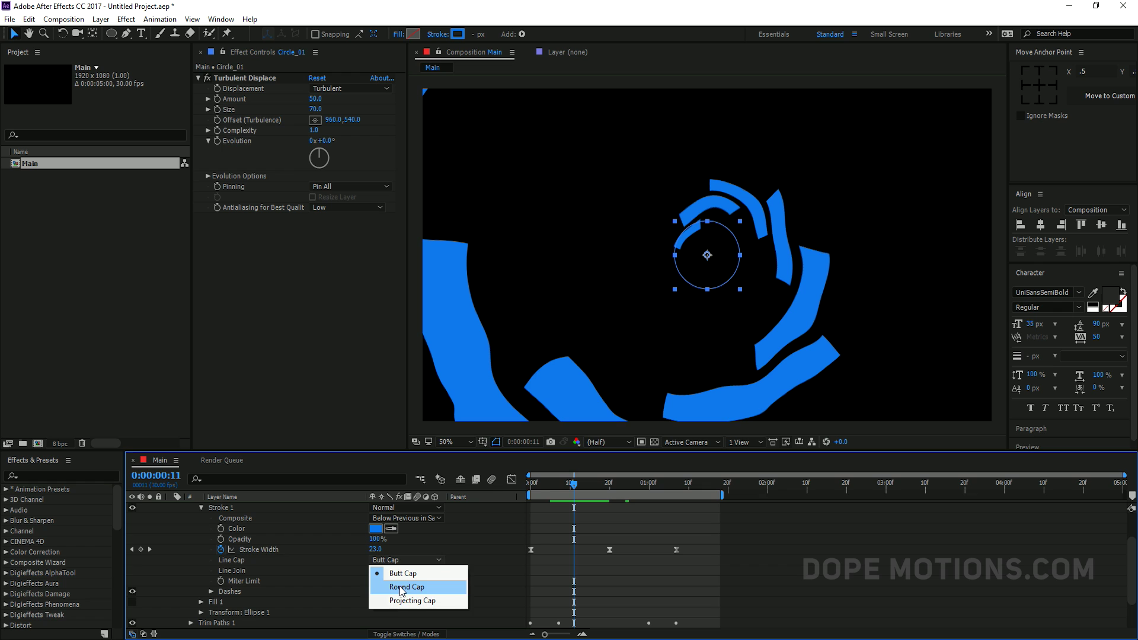
pyautogui.click(423, 585)
# Collapse Circle_01 and scrub around frames 18–20 to inspect the rounded strokes.
pyautogui.click(782, 495)
pyautogui.moveTo(575, 485)
pyautogui.mouseDown()
pyautogui.moveTo(617, 485)
pyautogui.moveTo(573, 484)
pyautogui.mouseUp()
pyautogui.scroll(2, 166, 528)
pyautogui.click(172, 508)
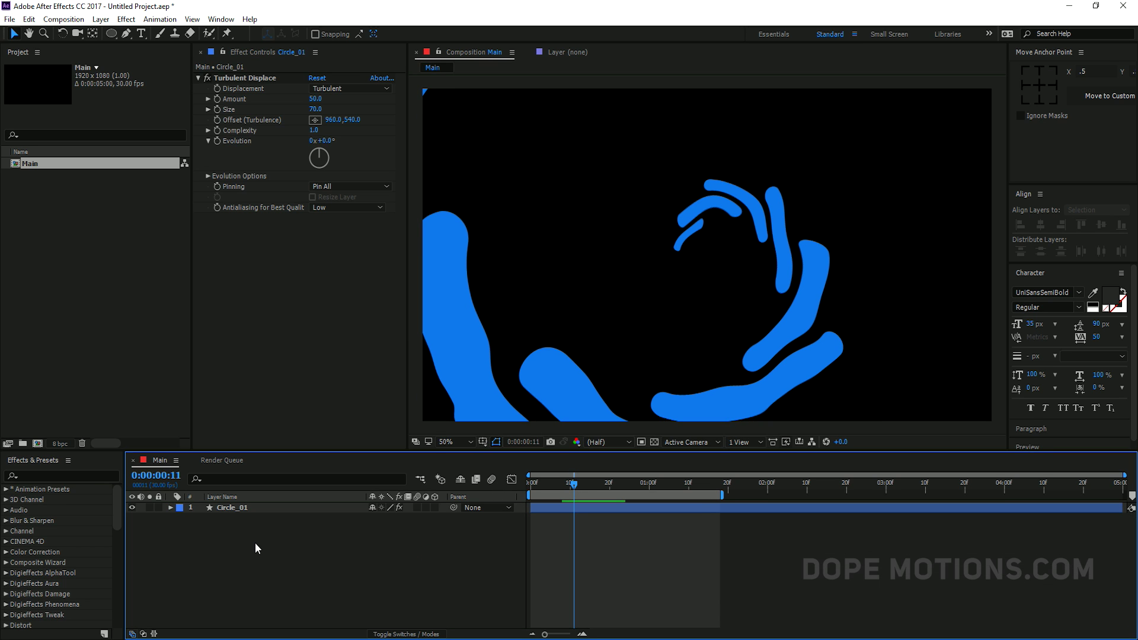
pyautogui.moveTo(583, 485)
pyautogui.mouseDown()
pyautogui.moveTo(628, 486)
pyautogui.moveTo(568, 489)
pyautogui.moveTo(598, 491)
pyautogui.mouseUp()
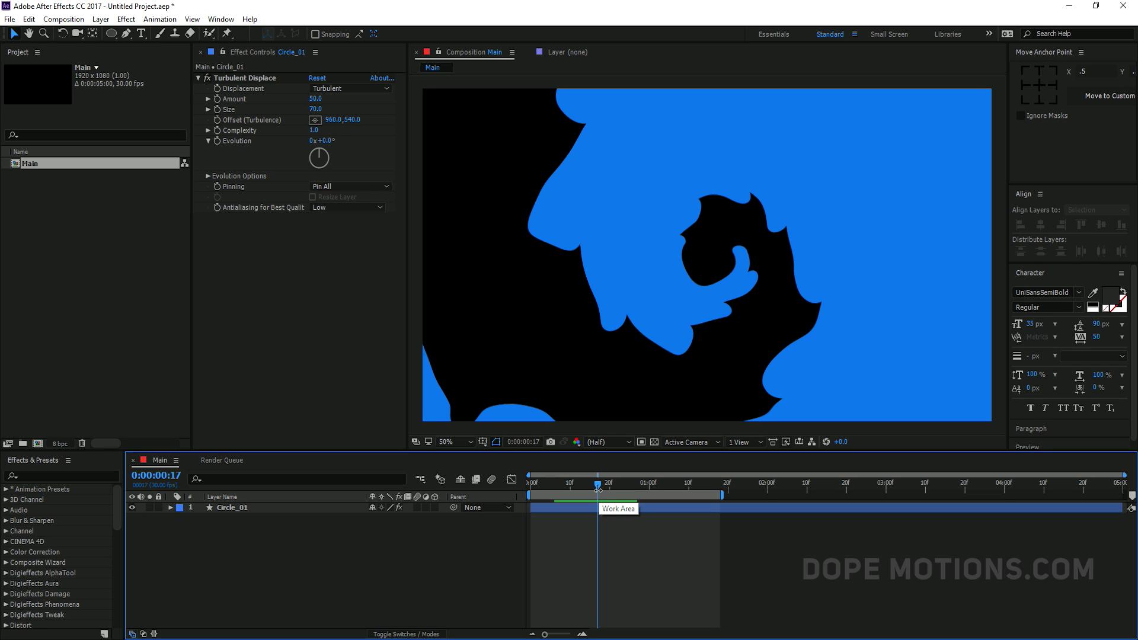
# Duplicate Circle_01 as Circle_02 and give its stroke a darker blue.
pyautogui.click(243, 507)
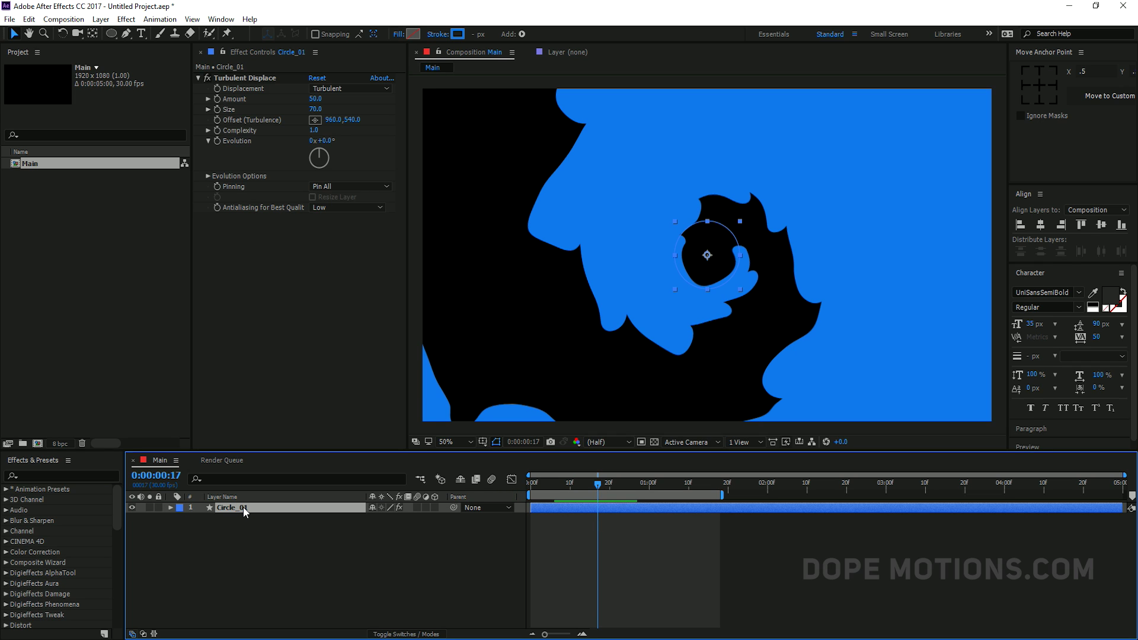
pyautogui.hotkey('ctrl', 'd')
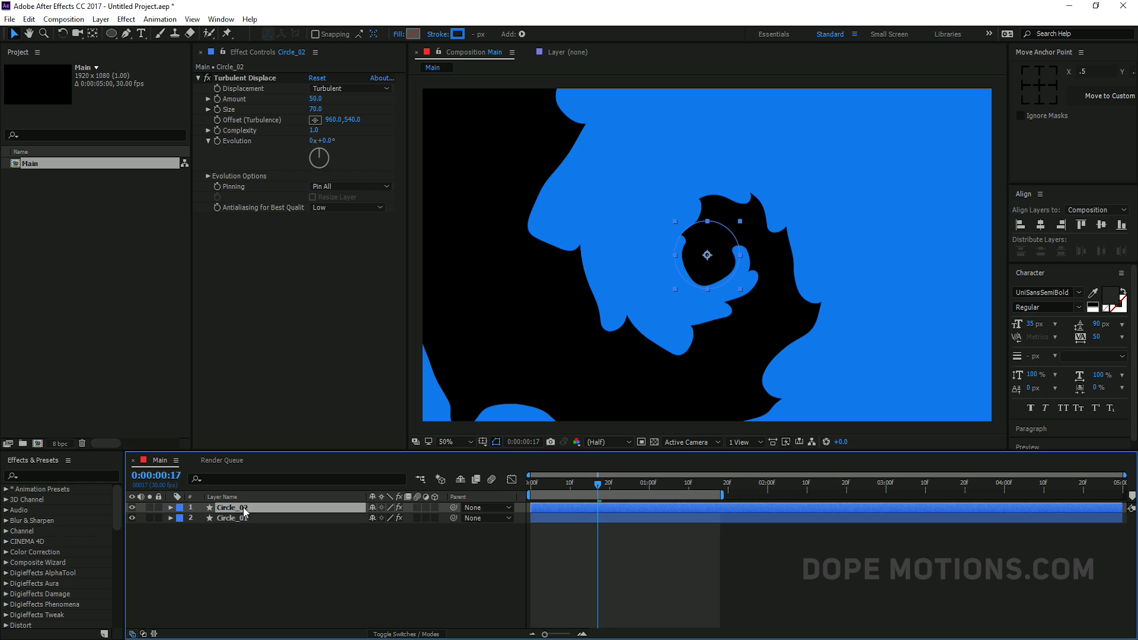
pyautogui.click(456, 33)
pyautogui.moveTo(564, 304)
pyautogui.mouseDown()
pyautogui.moveTo(568, 280)
pyautogui.moveTo(565, 290)
pyautogui.mouseUp()
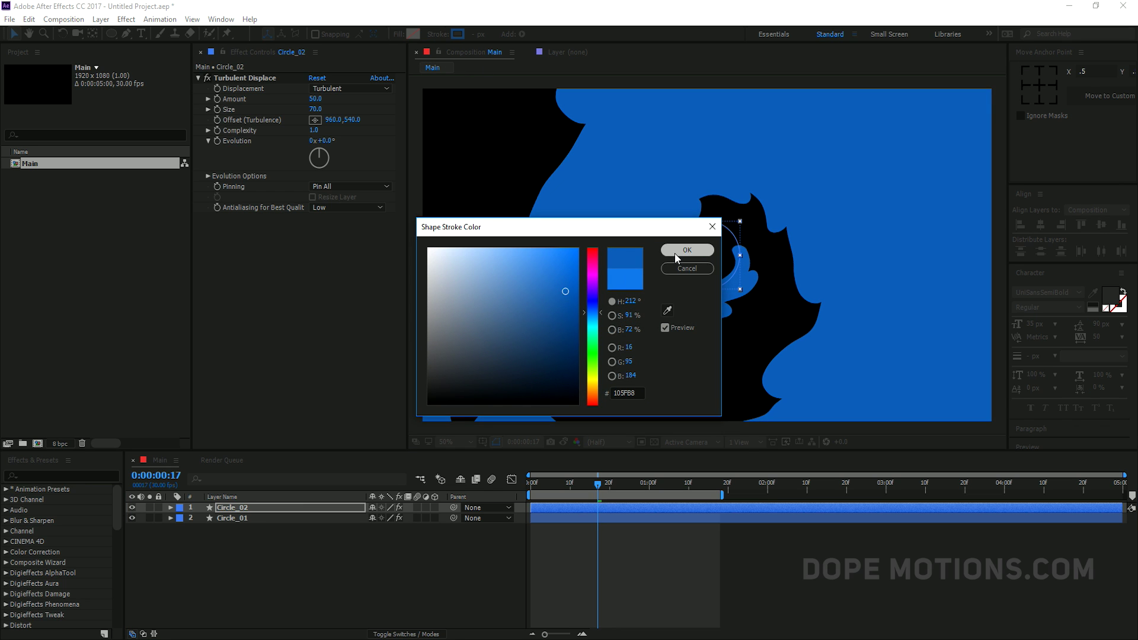
pyautogui.click(674, 253)
# Duplicate Circle_02 again and rename the new top layer 'Matte'.
pyautogui.click(242, 506)
pyautogui.hotkey('ctrl', 'd')
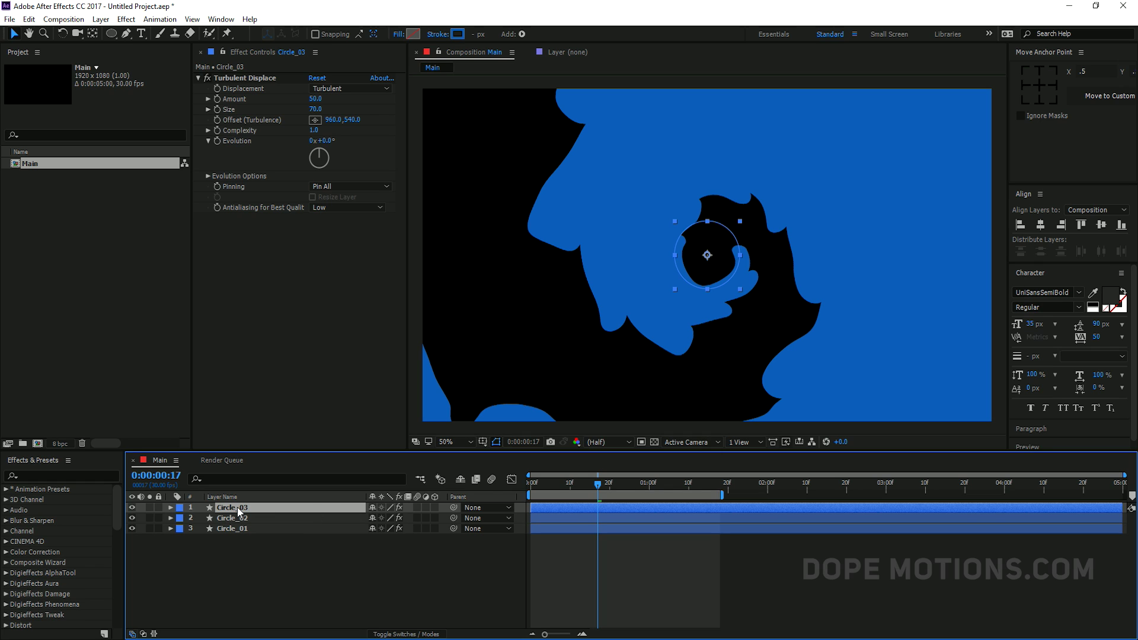
pyautogui.press('Return')
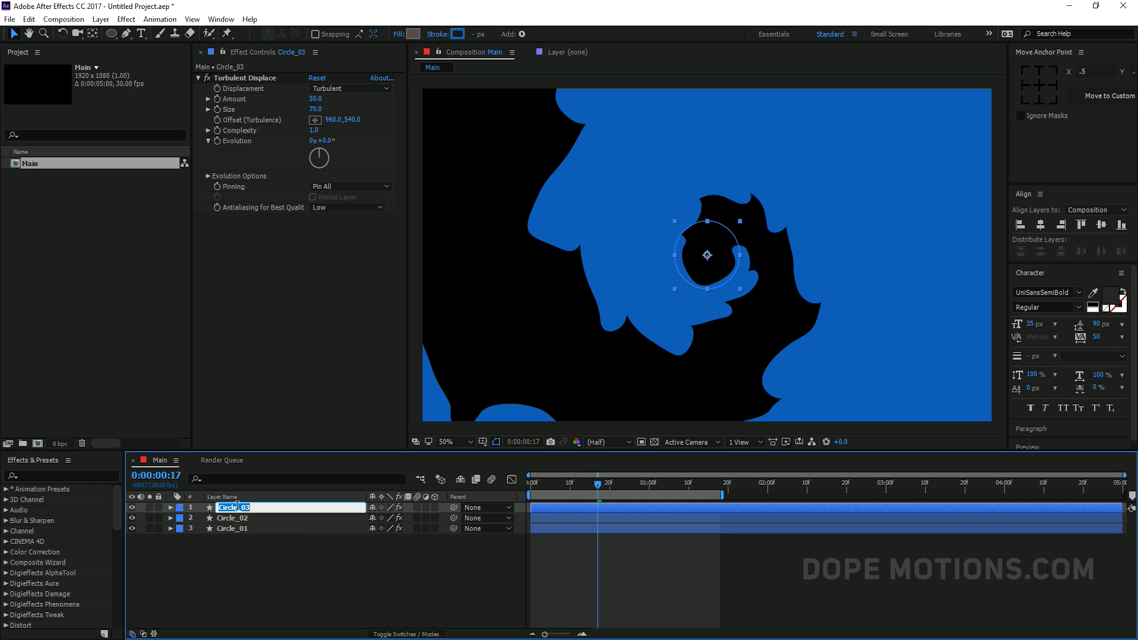
pyautogui.write('Matte')
pyautogui.press('Return')
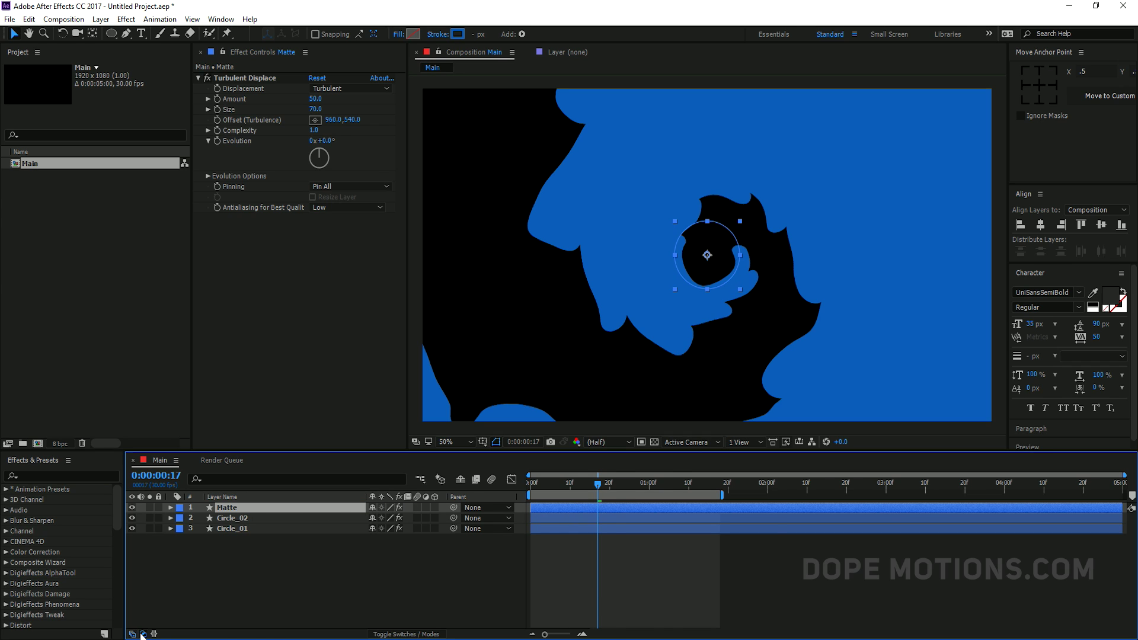
# Set Circle_02's track matte to Alpha Matte "Matte".
pyautogui.click(142, 634)
pyautogui.click(513, 518)
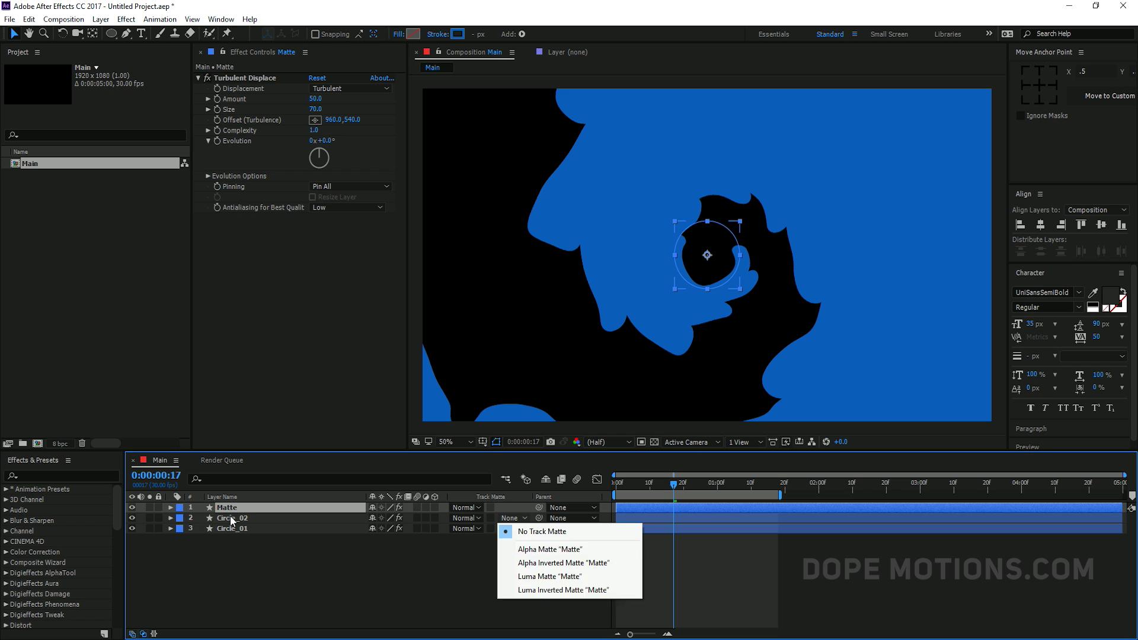
pyautogui.click(231, 521)
pyautogui.click(510, 519)
pyautogui.click(550, 550)
# Offset the Matte layer slightly down-left and preview frames 9–13.
pyautogui.click(238, 509)
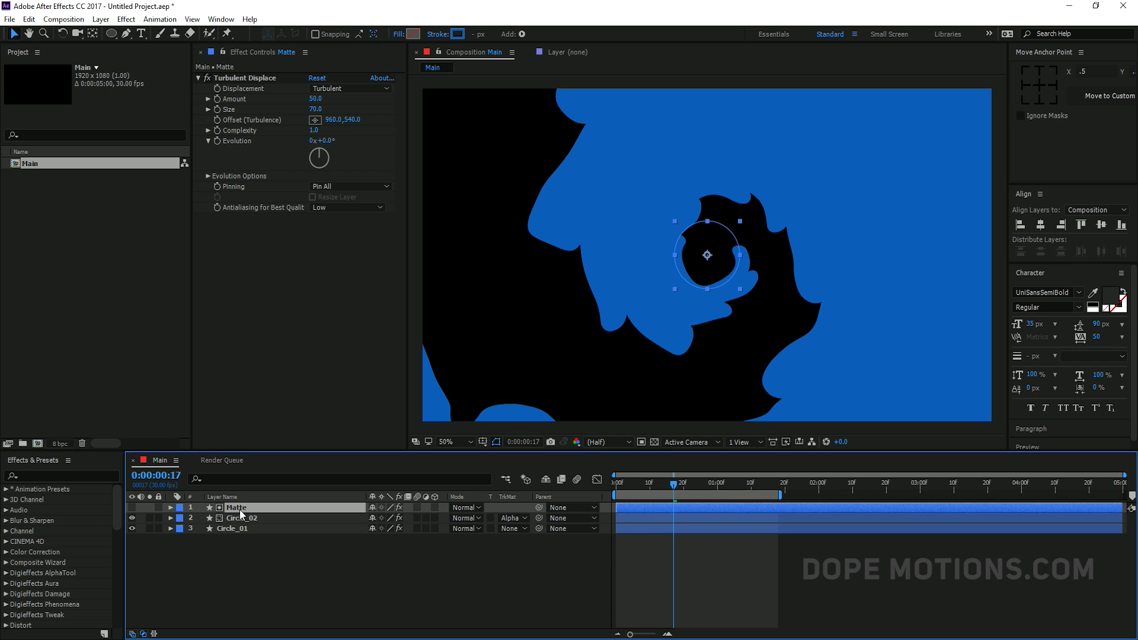
pyautogui.moveTo(709, 261); pyautogui.dragTo(702, 261)
pyautogui.click(668, 536)
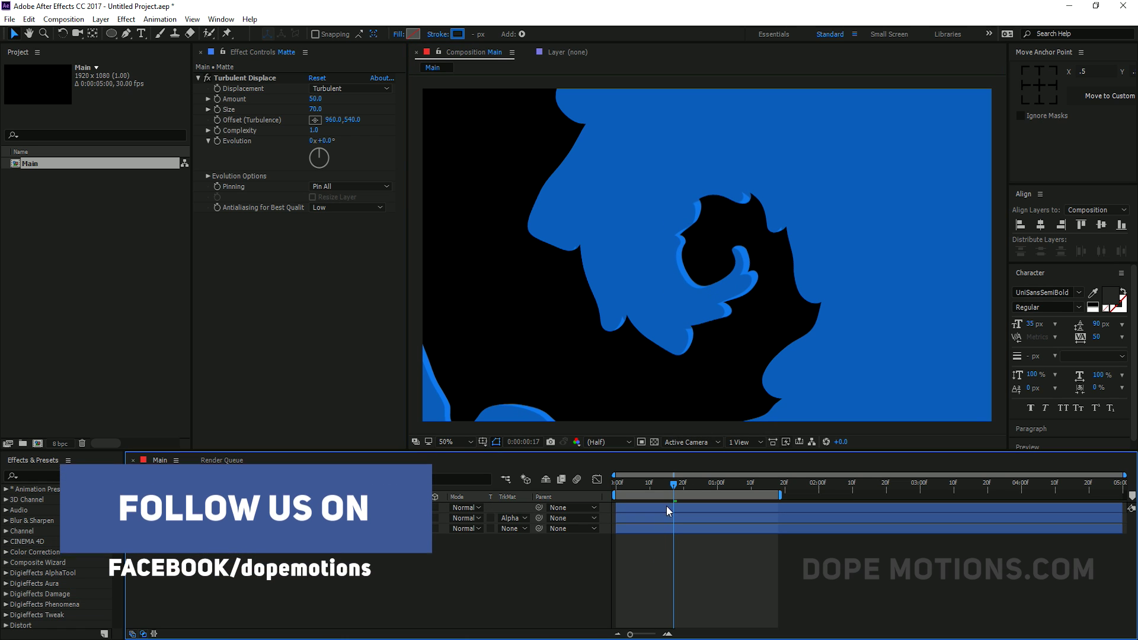
pyautogui.click(646, 490)
pyautogui.moveTo(646, 491); pyautogui.dragTo(660, 489)
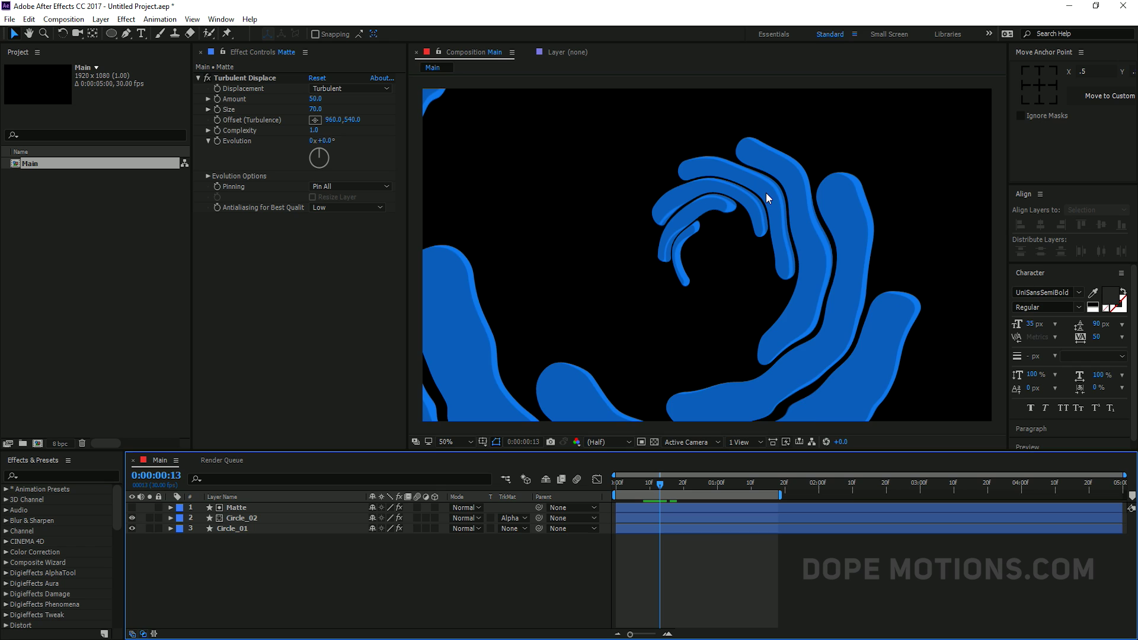
pyautogui.scroll(2, 766, 193)
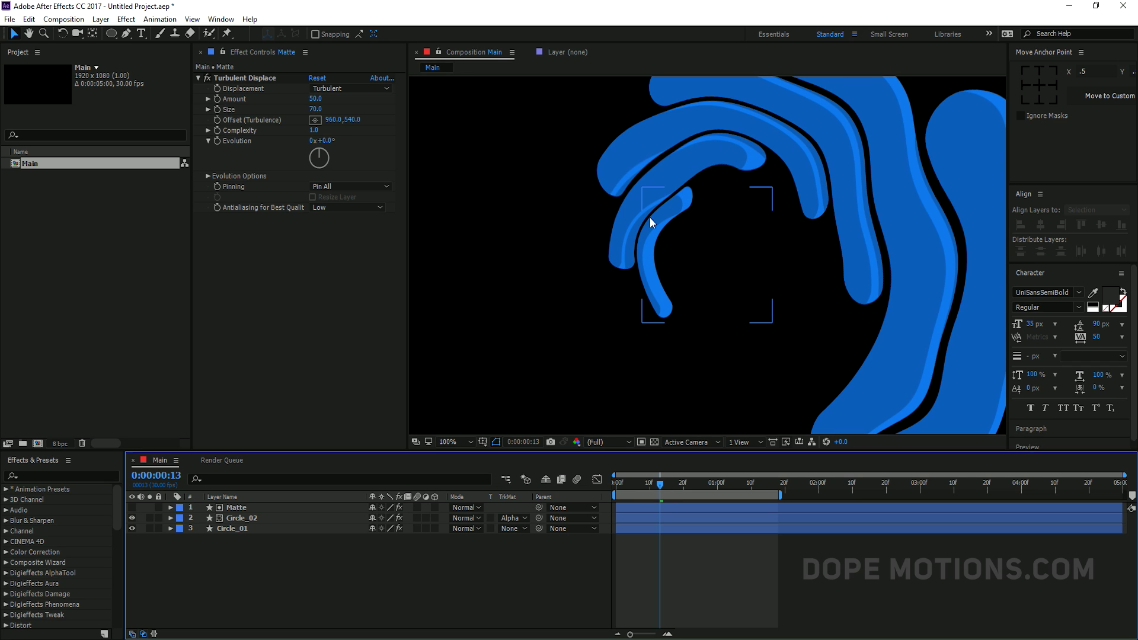
# Change Turbulent Displace Evolution on Circle_02, then on Matte to −43°.
pyautogui.scroll(-2, 713, 201)
pyautogui.click(243, 519)
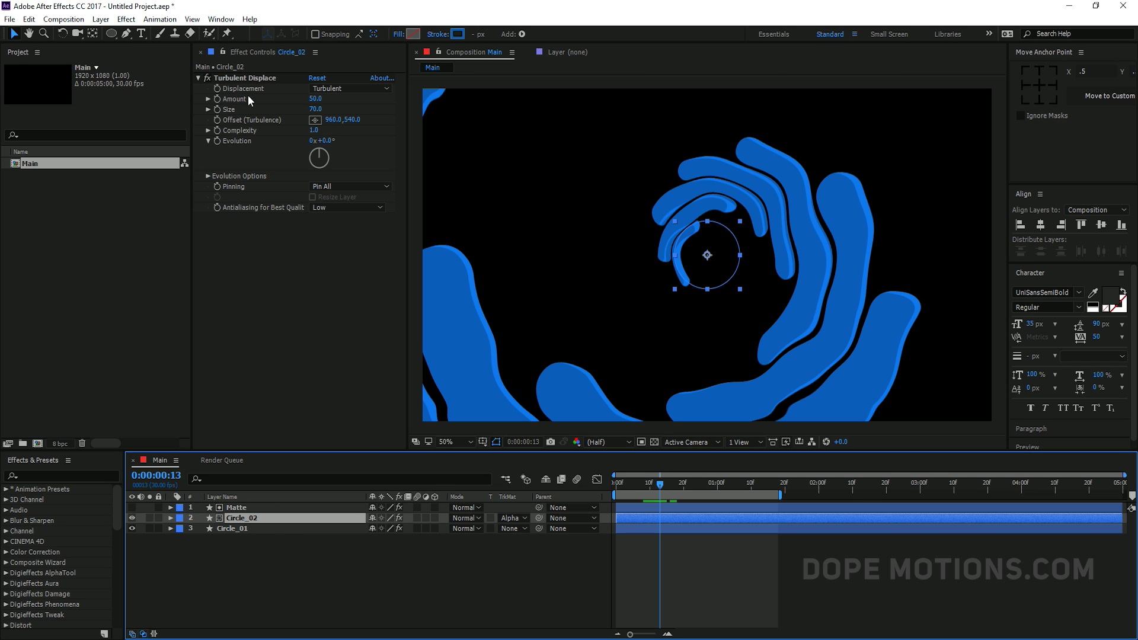
pyautogui.moveTo(333, 146); pyautogui.dragTo(385, 138)
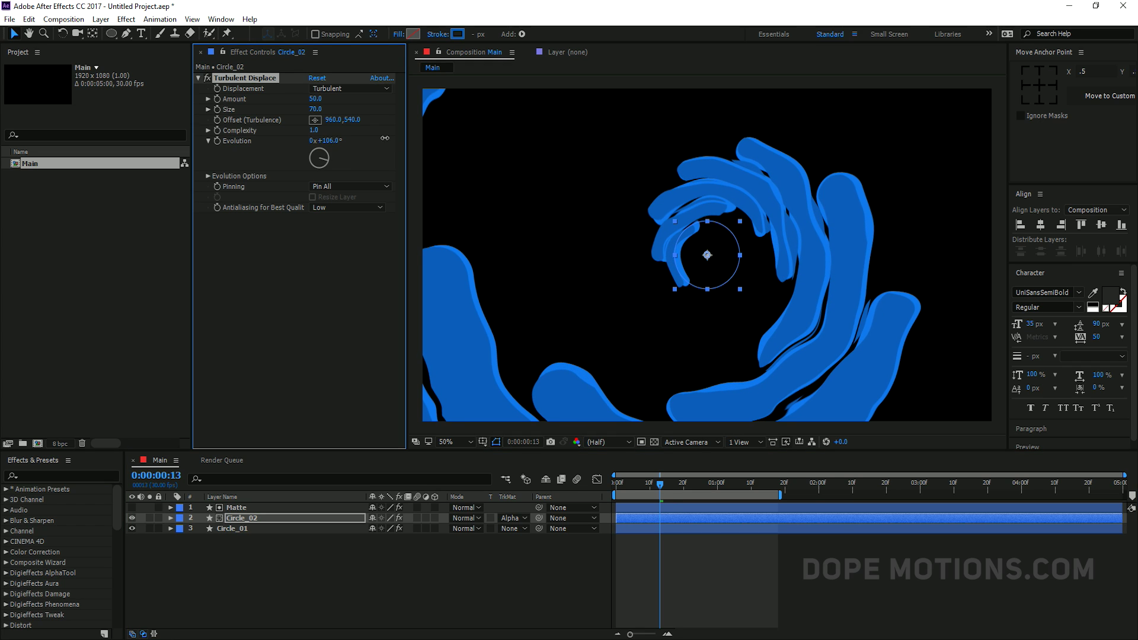
pyautogui.click(323, 507)
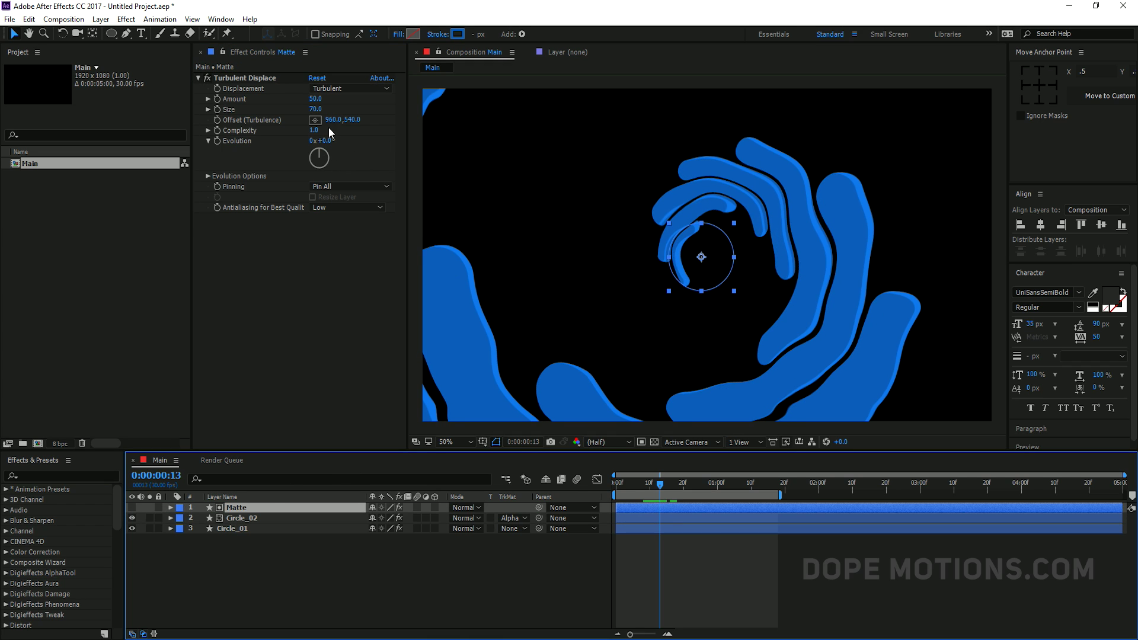
pyautogui.moveTo(326, 140); pyautogui.dragTo(301, 138)
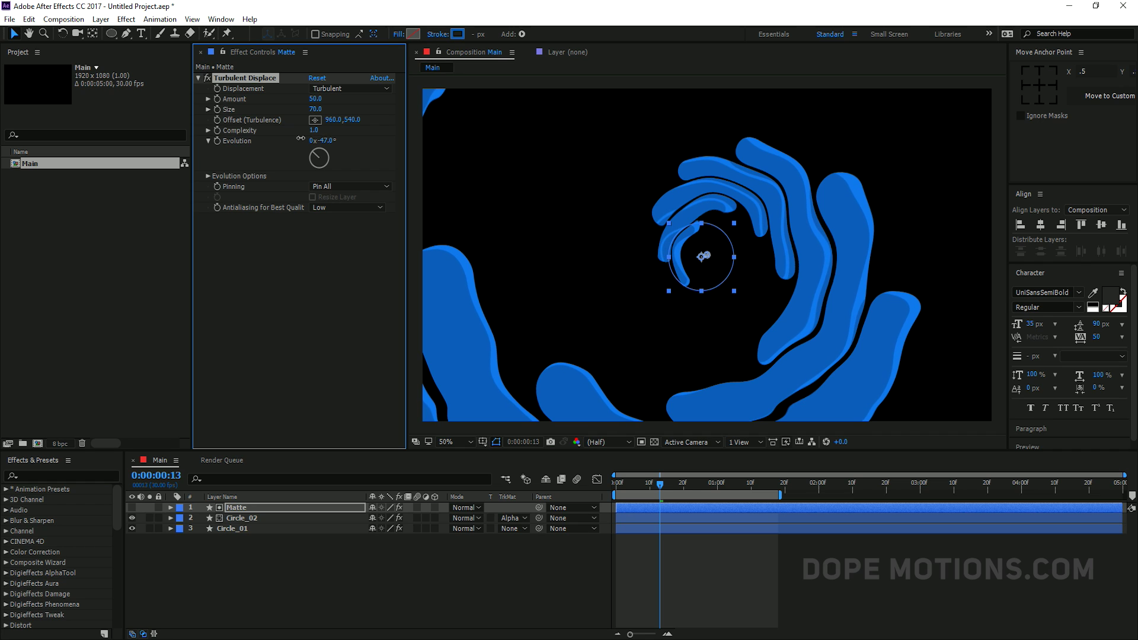
# Nudge the Matte layer up and Circle_02 slightly, then preview around frame 10.
pyautogui.click(248, 509)
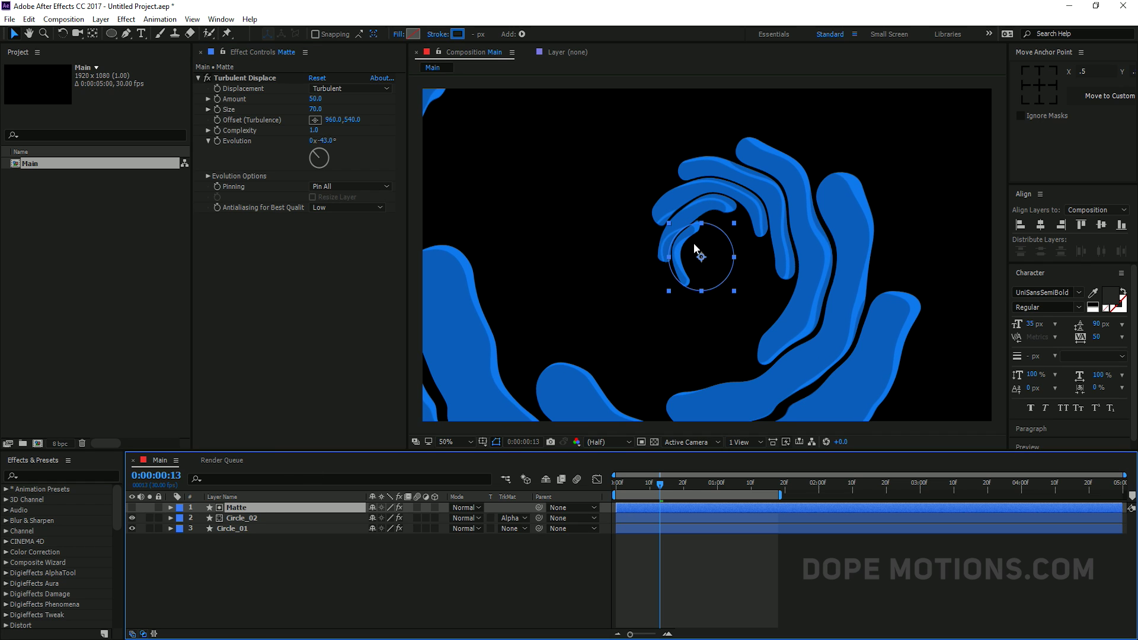
pyautogui.moveTo(705, 260); pyautogui.dragTo(704, 248)
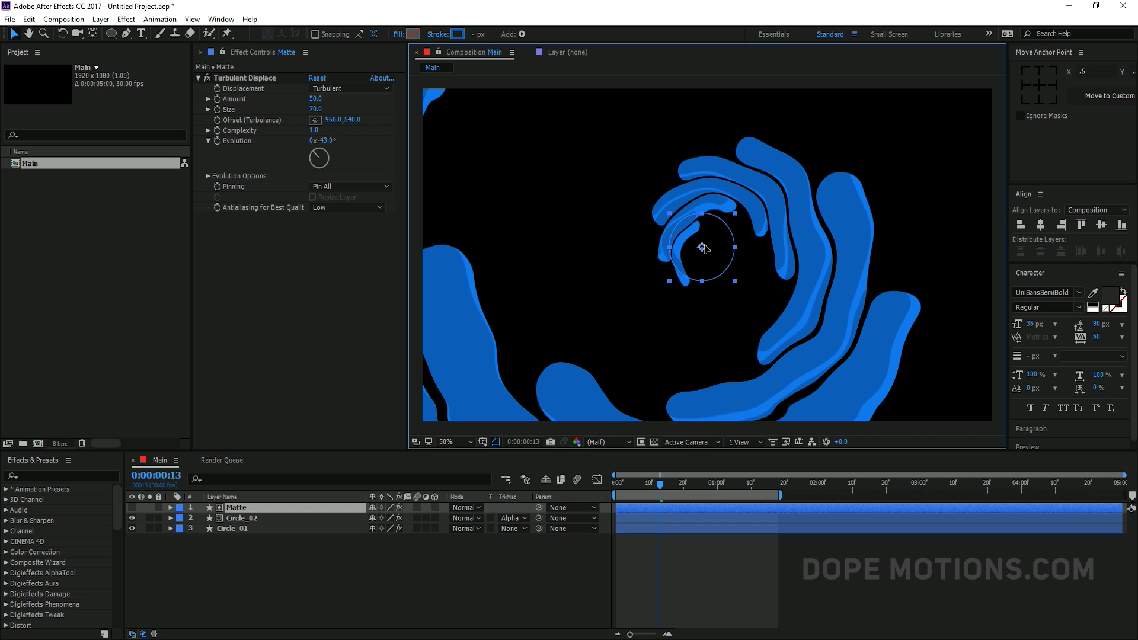
pyautogui.click(241, 518)
pyautogui.moveTo(704, 259); pyautogui.dragTo(708, 255)
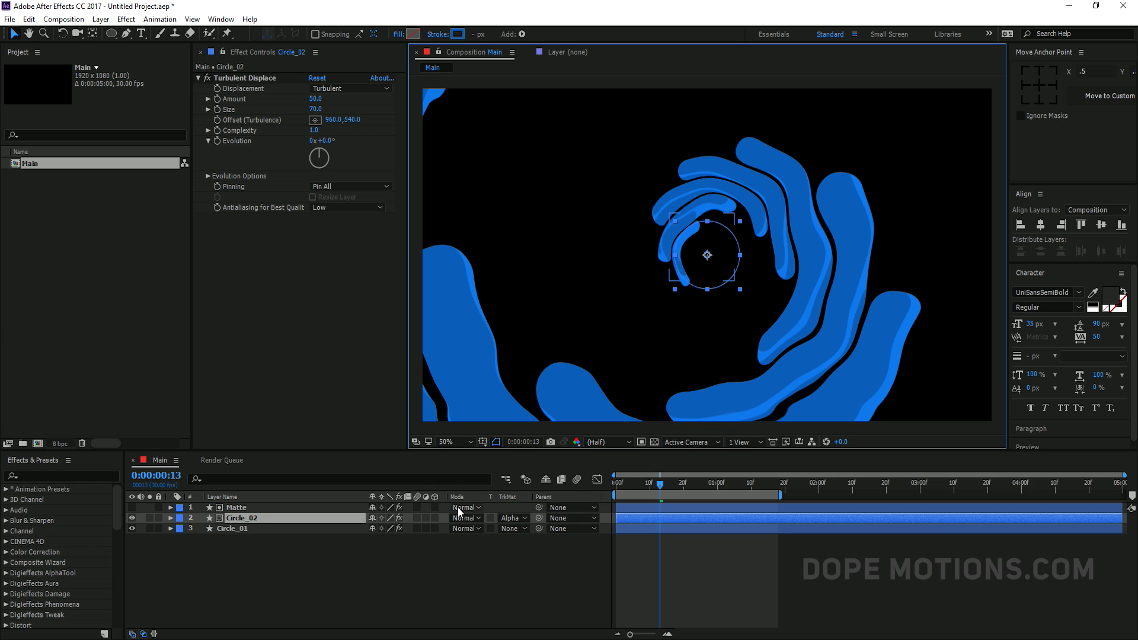
pyautogui.click(401, 553)
pyautogui.moveTo(656, 485); pyautogui.dragTo(711, 486)
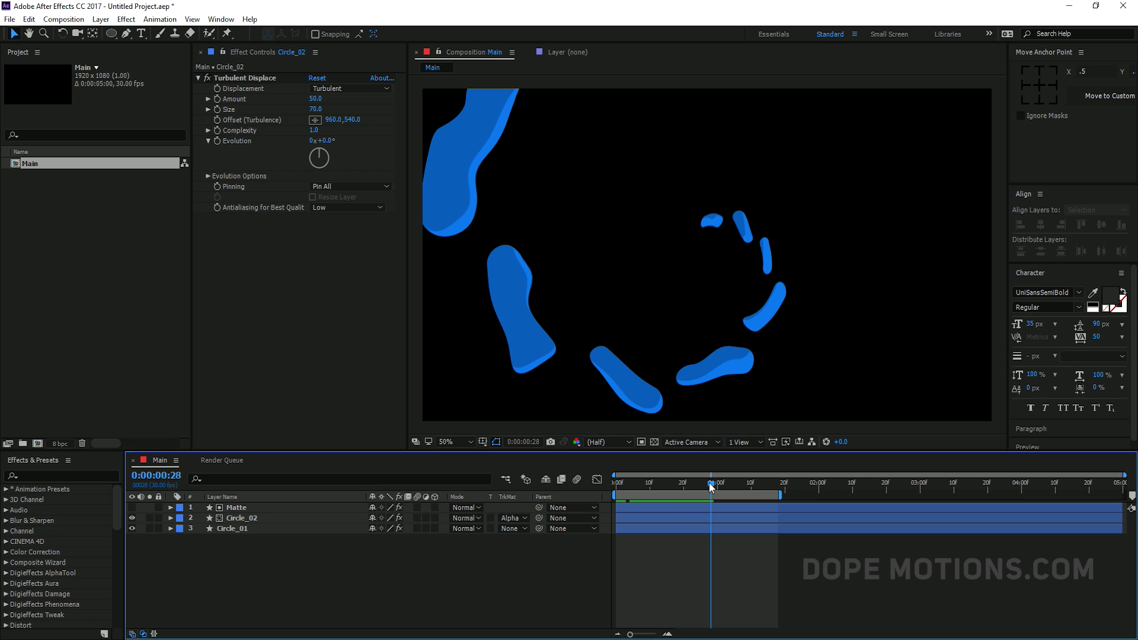
# Duplicate the three circle layers, move Circle_03 above Matte, and label the copies Red.
pyautogui.moveTo(225, 553); pyautogui.dragTo(256, 509)
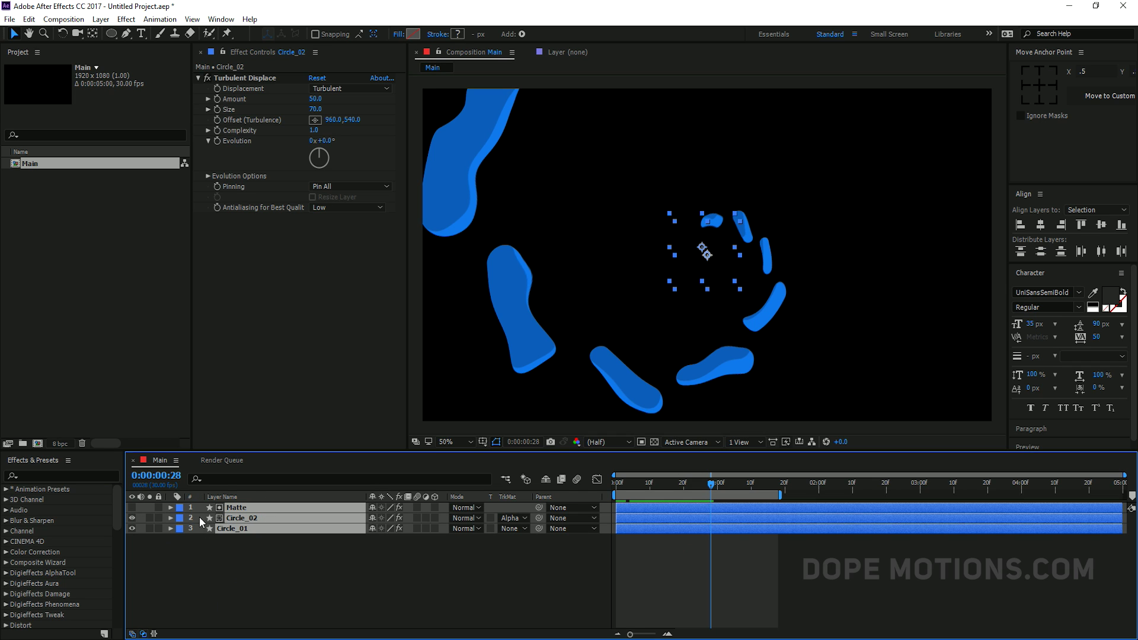
pyautogui.hotkey('ctrl', 'd')
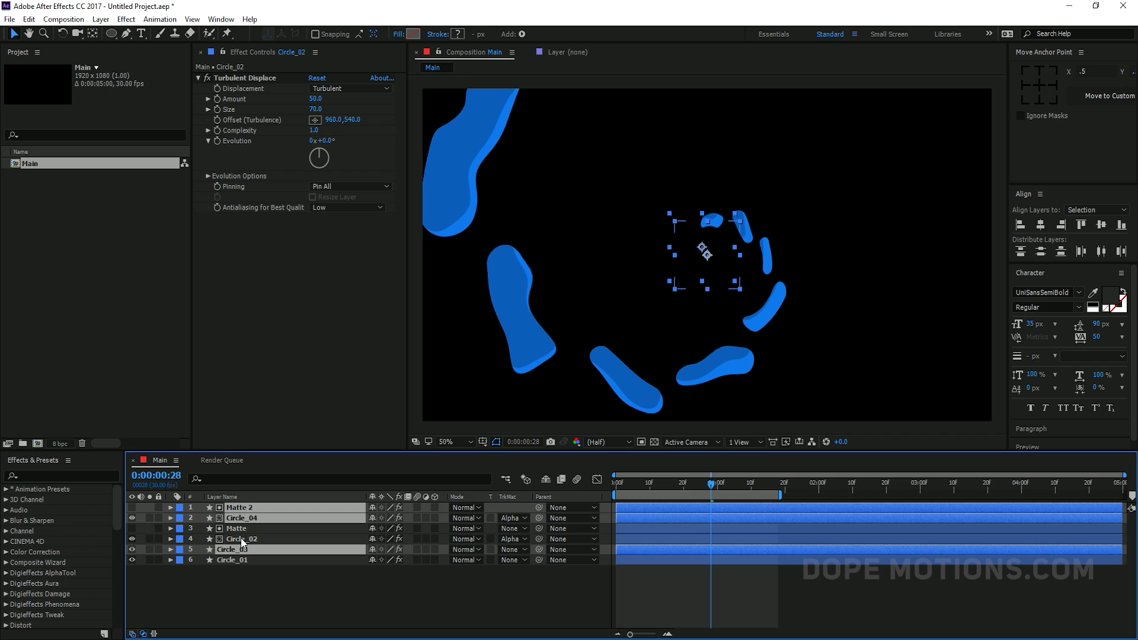
pyautogui.moveTo(231, 549); pyautogui.dragTo(233, 526)
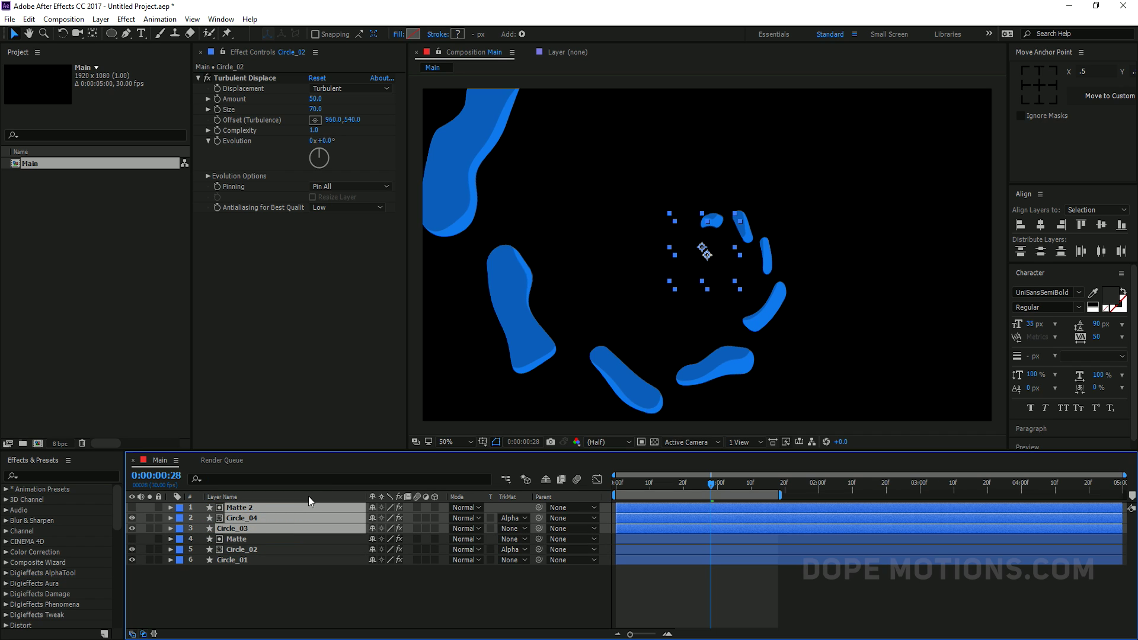
pyautogui.click(180, 510)
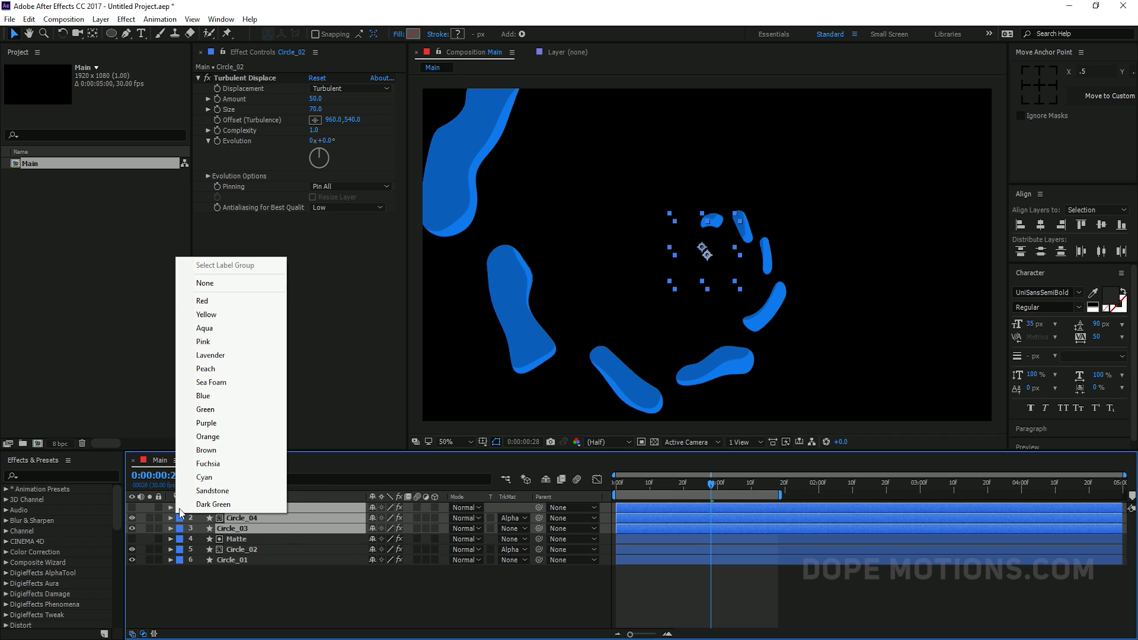
pyautogui.click(224, 301)
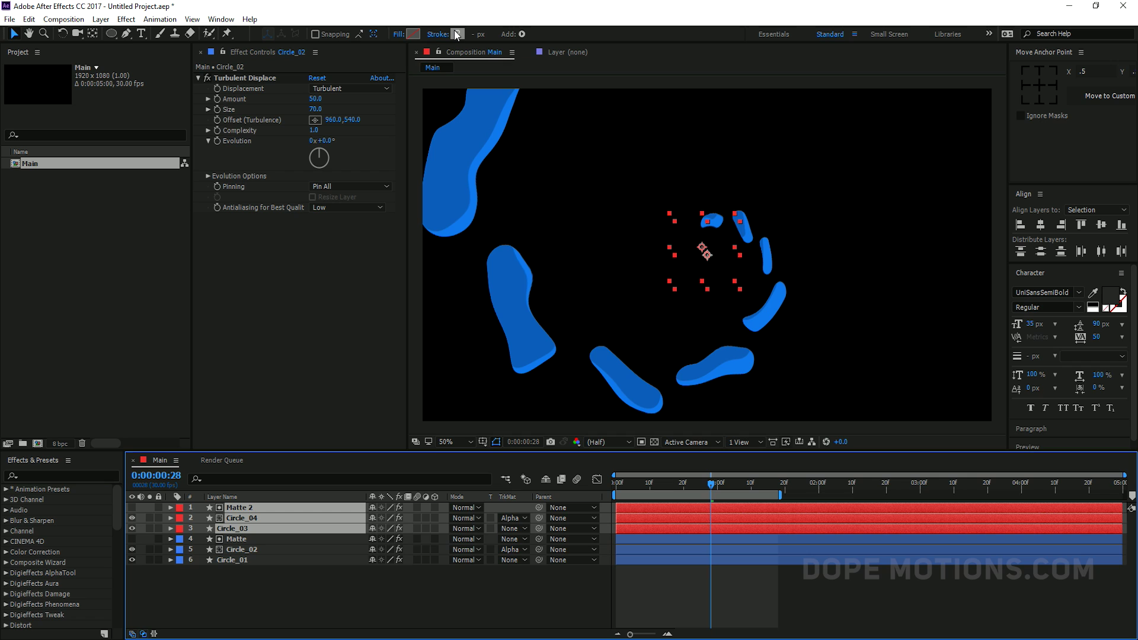
# Change Circle_03's stroke colour from blue to red.
pyautogui.click(303, 527)
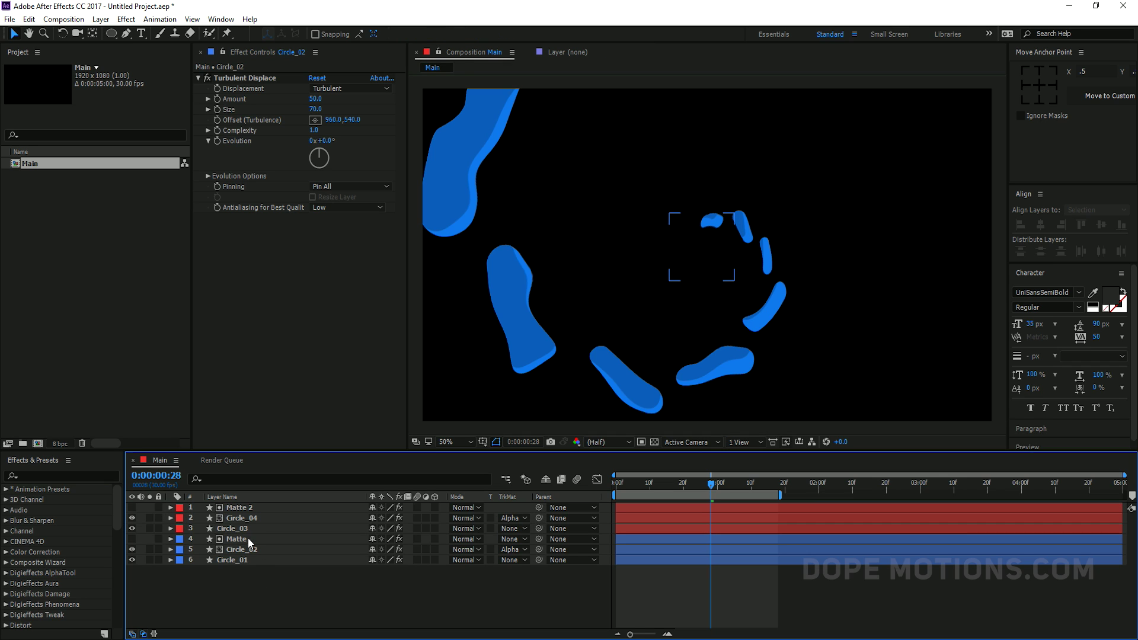
pyautogui.click(457, 34)
pyautogui.moveTo(594, 290); pyautogui.dragTo(591, 255)
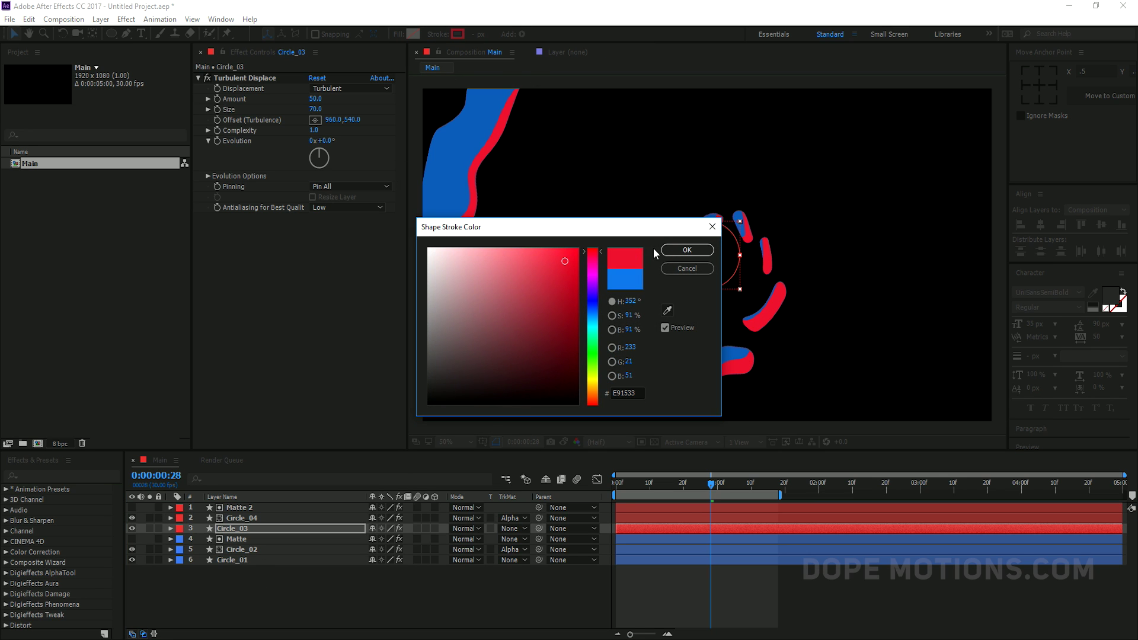
pyautogui.click(687, 249)
pyautogui.click(250, 530)
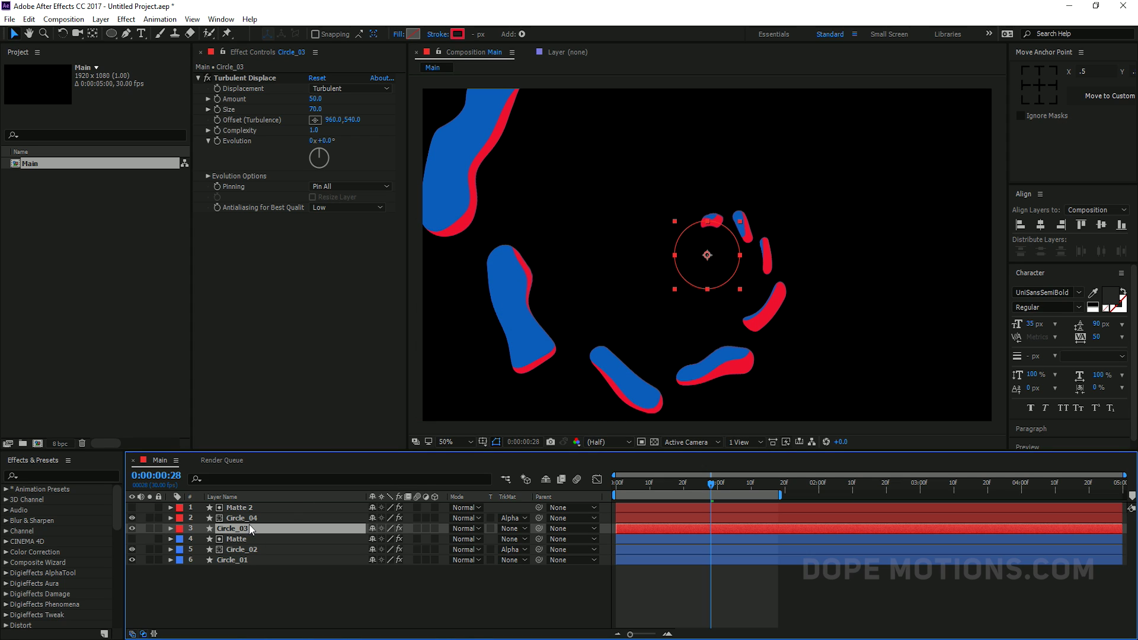
pyautogui.click(458, 34)
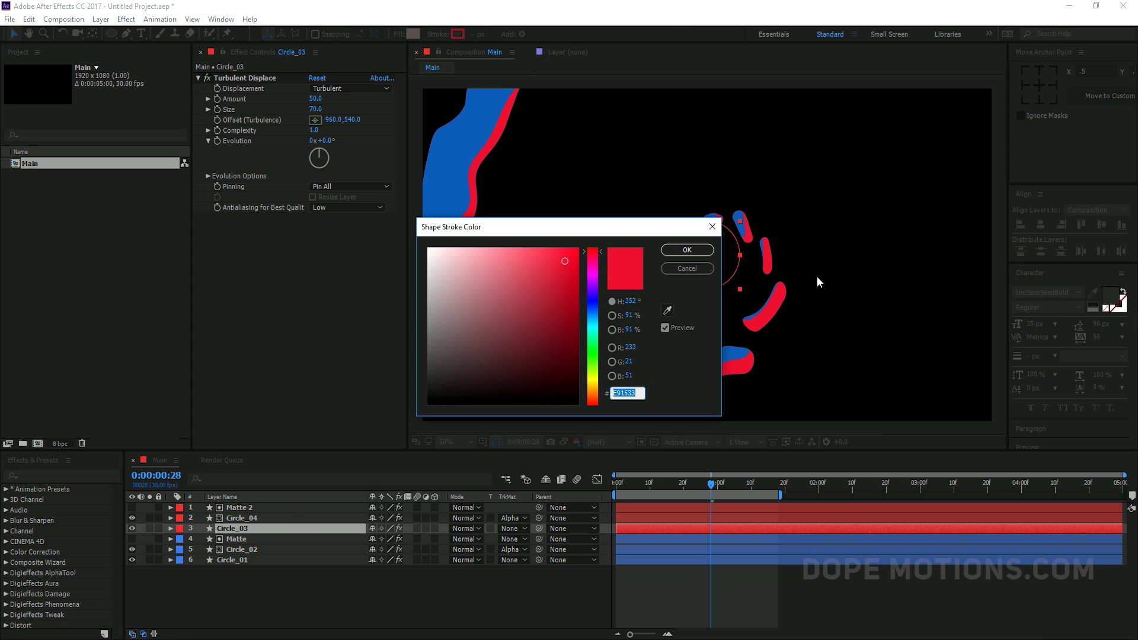
pyautogui.click(706, 251)
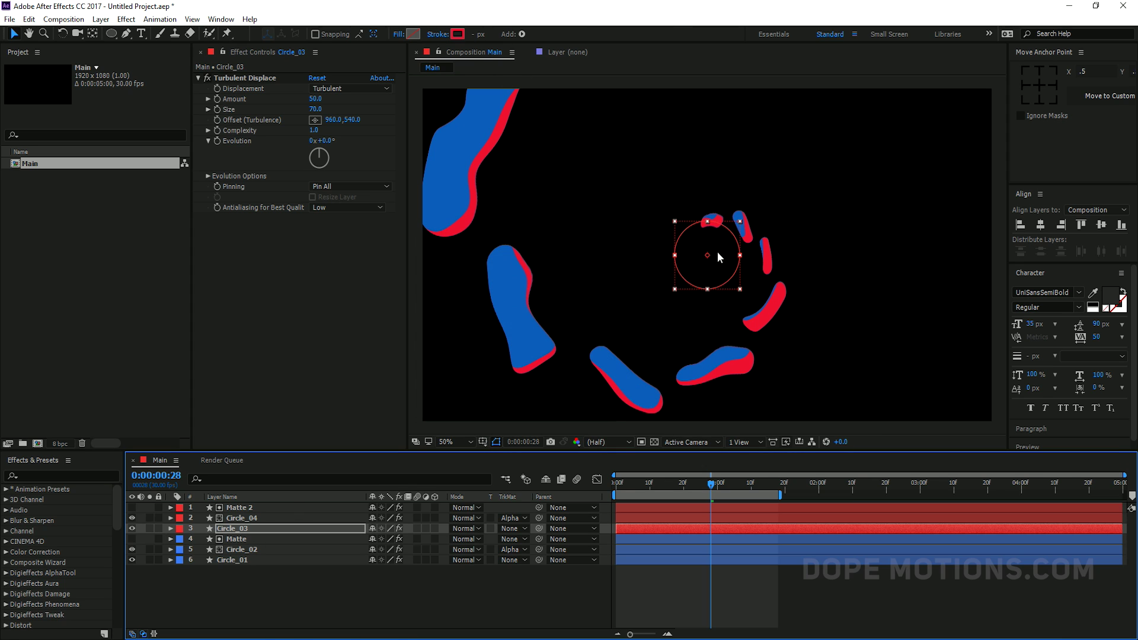
# Give Circle_04's stroke the same red hex value E91533.
pyautogui.click(240, 518)
pyautogui.click(458, 33)
pyautogui.click(627, 392)
pyautogui.write('E91533')
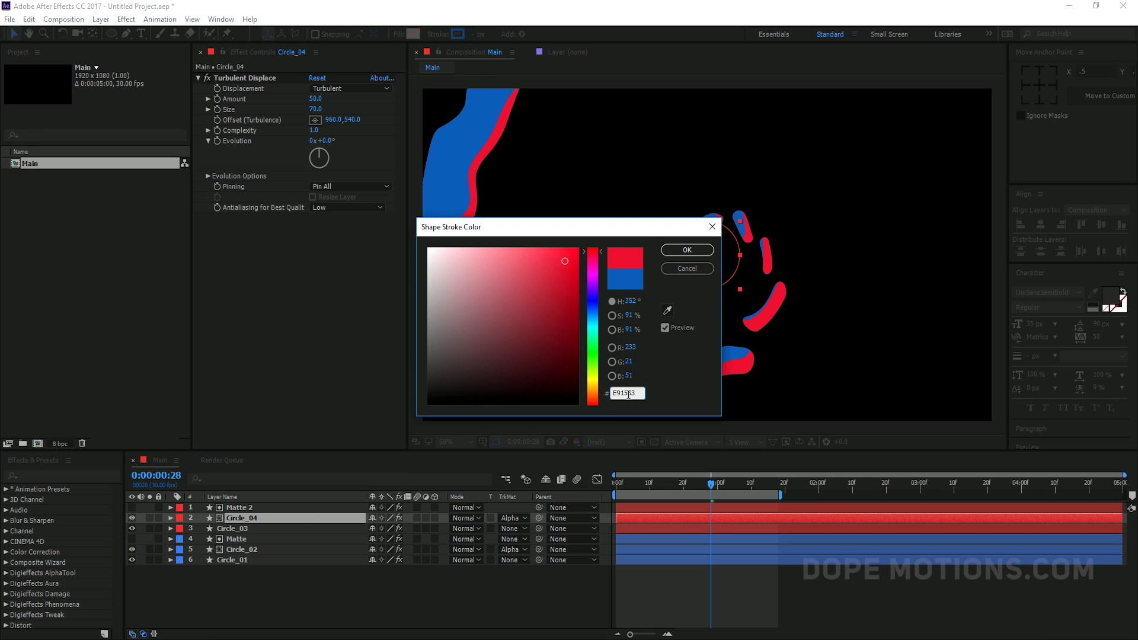
pyautogui.click(687, 250)
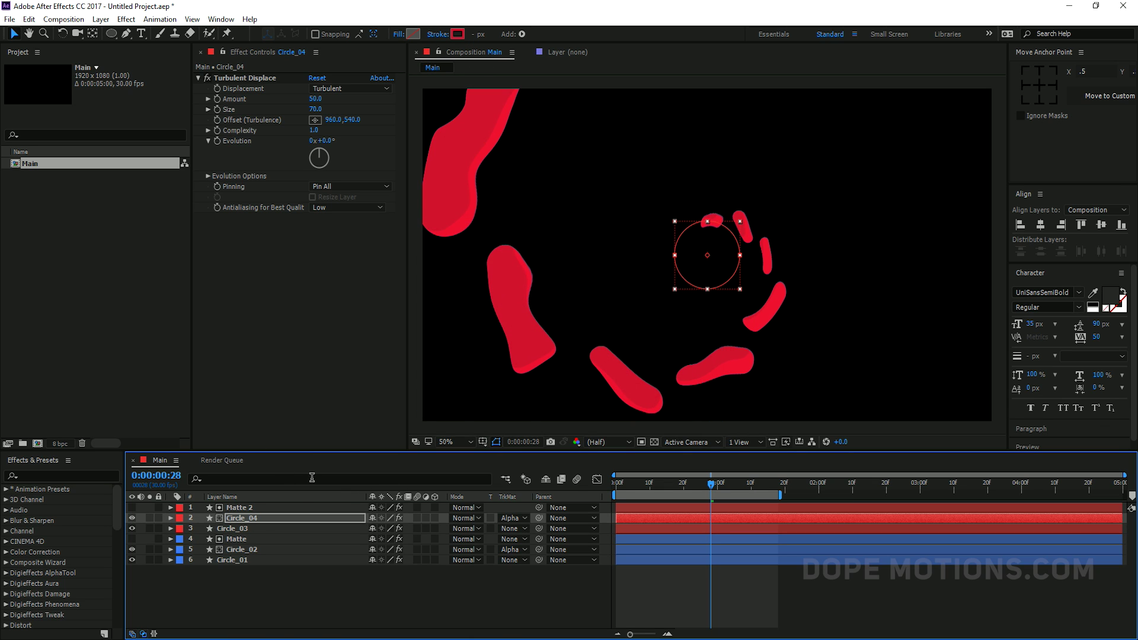
# Rotate Matte 2, Circle_04 and Circle_03 by 40° and scrub to preview the swirl.
pyautogui.keyDown('shift'); pyautogui.click(243, 508); pyautogui.keyUp('shift')
pyautogui.keyDown('shift'); pyautogui.click(240, 528); pyautogui.keyUp('shift')
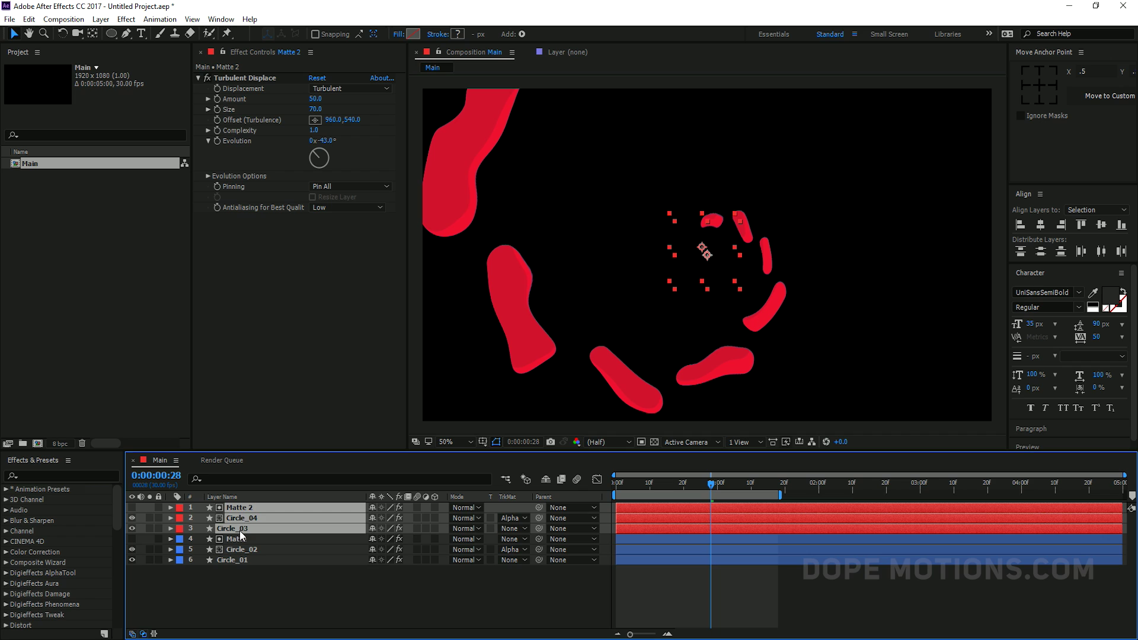
pyautogui.press('r')
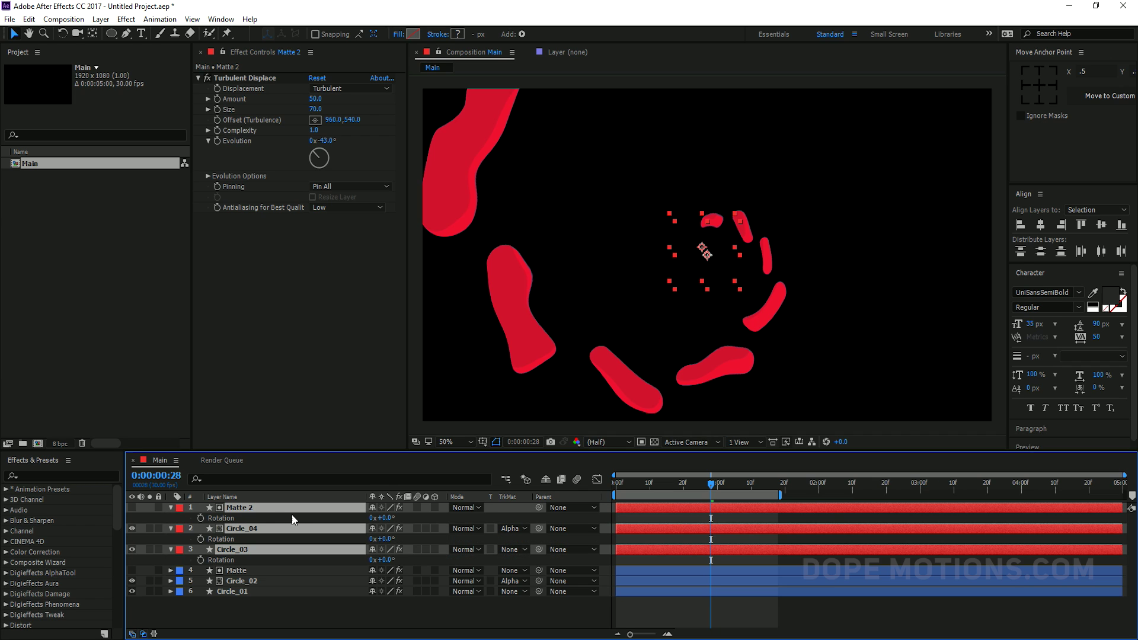
pyautogui.click(383, 518)
pyautogui.press('Return')
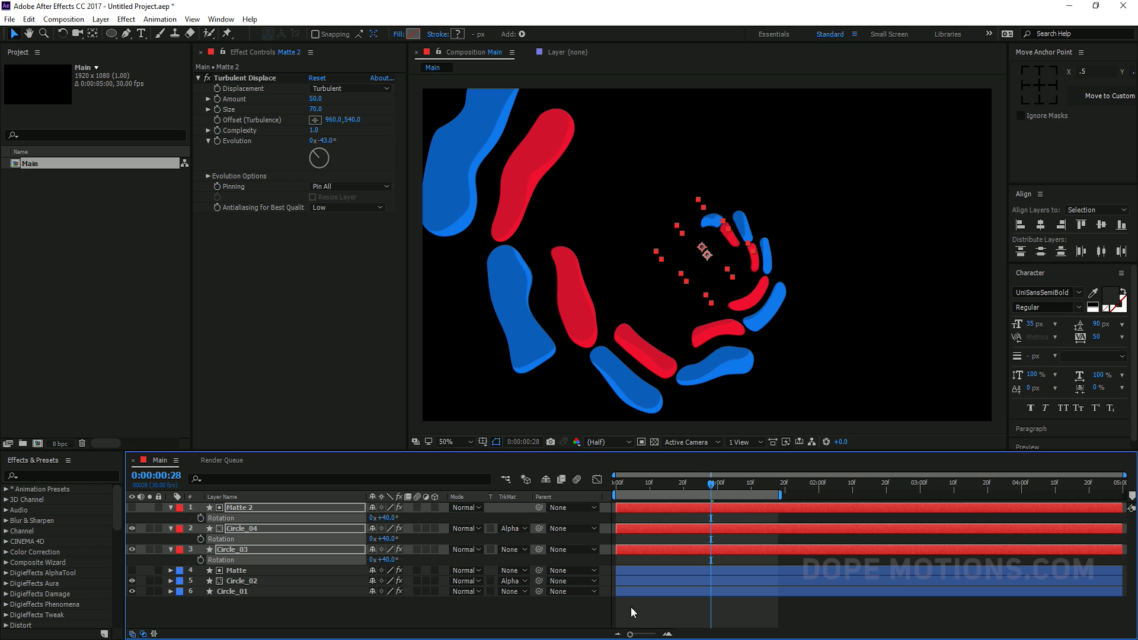
pyautogui.click(669, 599)
pyautogui.moveTo(617, 481); pyautogui.dragTo(665, 480)
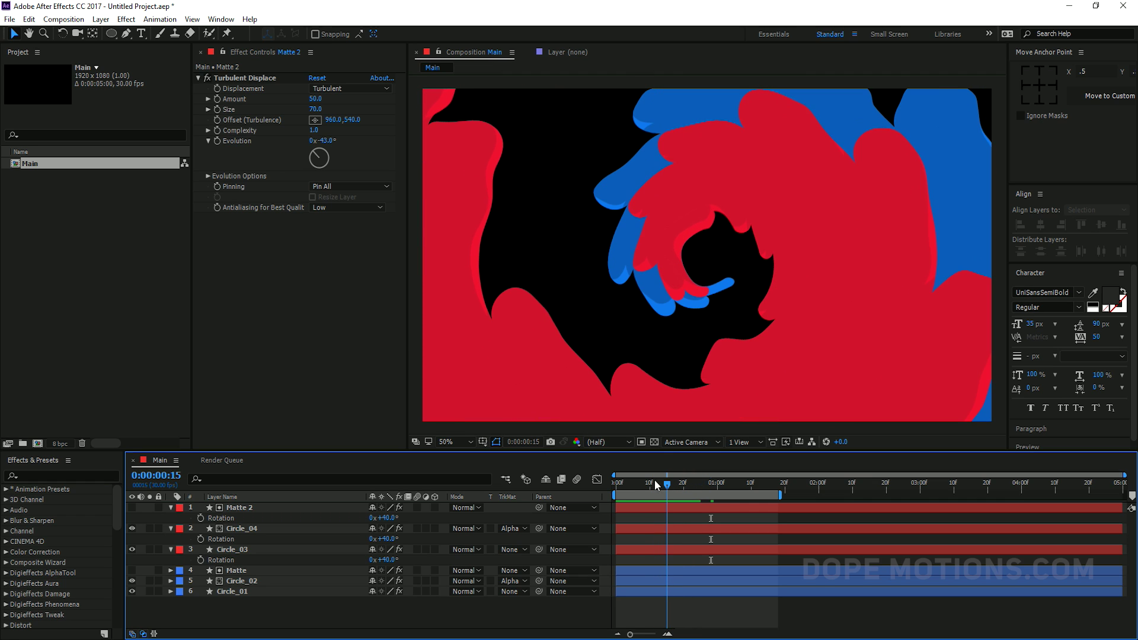
# Scale Matte 2, Circle_04 and Circle_03 to 85% and preview at frame 22.
pyautogui.click(263, 509)
pyautogui.keyDown('shift'); pyautogui.click(238, 549); pyautogui.keyUp('shift')
pyautogui.press('s')
pyautogui.moveTo(401, 560); pyautogui.dragTo(397, 594)
pyautogui.click(400, 559)
pyautogui.write('85')
pyautogui.press('Return')
pyautogui.click(390, 616)
pyautogui.moveTo(667, 482)
pyautogui.mouseDown()
pyautogui.moveTo(685, 483)
pyautogui.moveTo(634, 483)
pyautogui.moveTo(714, 481)
pyautogui.moveTo(633, 489)
pyautogui.moveTo(735, 491)
pyautogui.moveTo(643, 488)
pyautogui.moveTo(672, 489)
pyautogui.mouseUp()
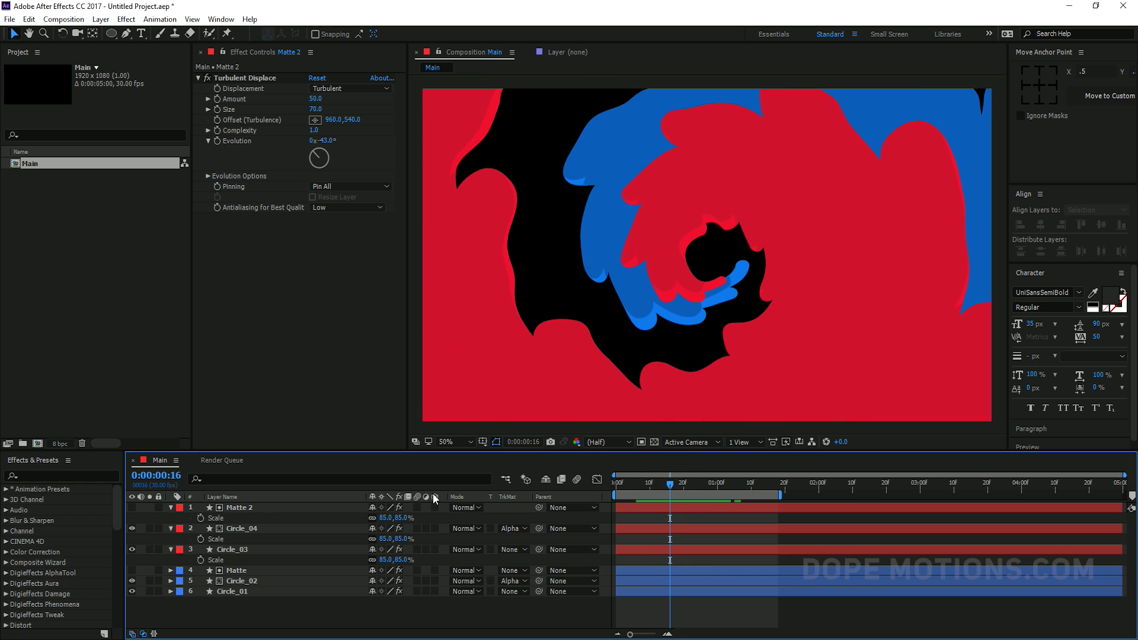
# Duplicate the three red layers, move Circle_05 up in the stack, and label the copies Yellow.
pyautogui.hotkey('ctrl', 'a')
pyautogui.press('u')
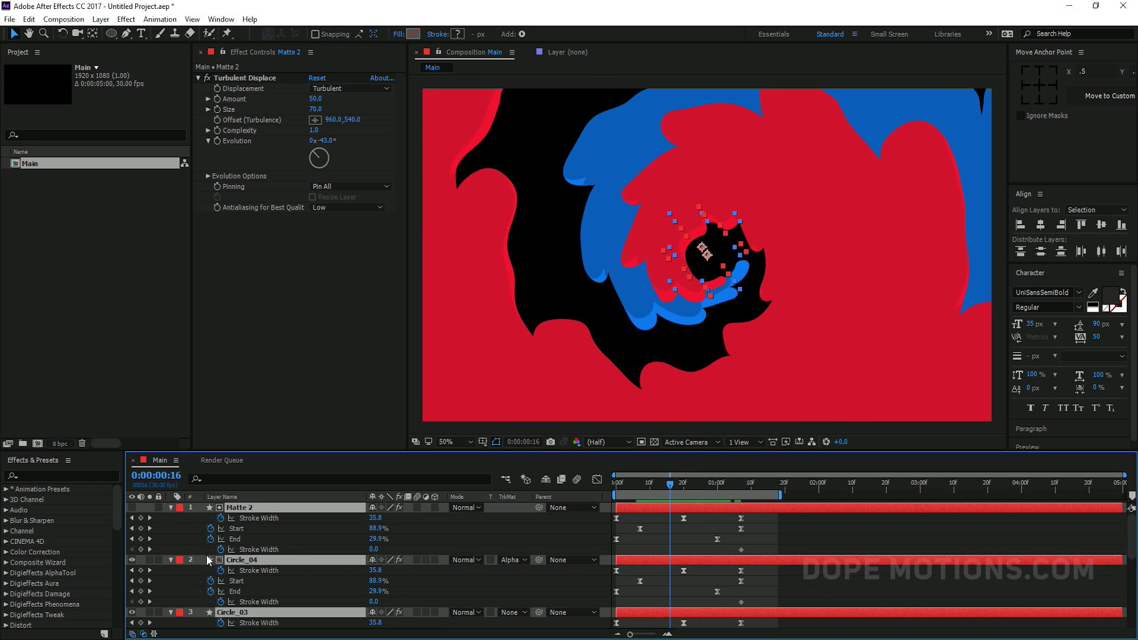
pyautogui.press('u')
pyautogui.click(242, 509)
pyautogui.keyDown('shift'); pyautogui.click(239, 527); pyautogui.keyUp('shift')
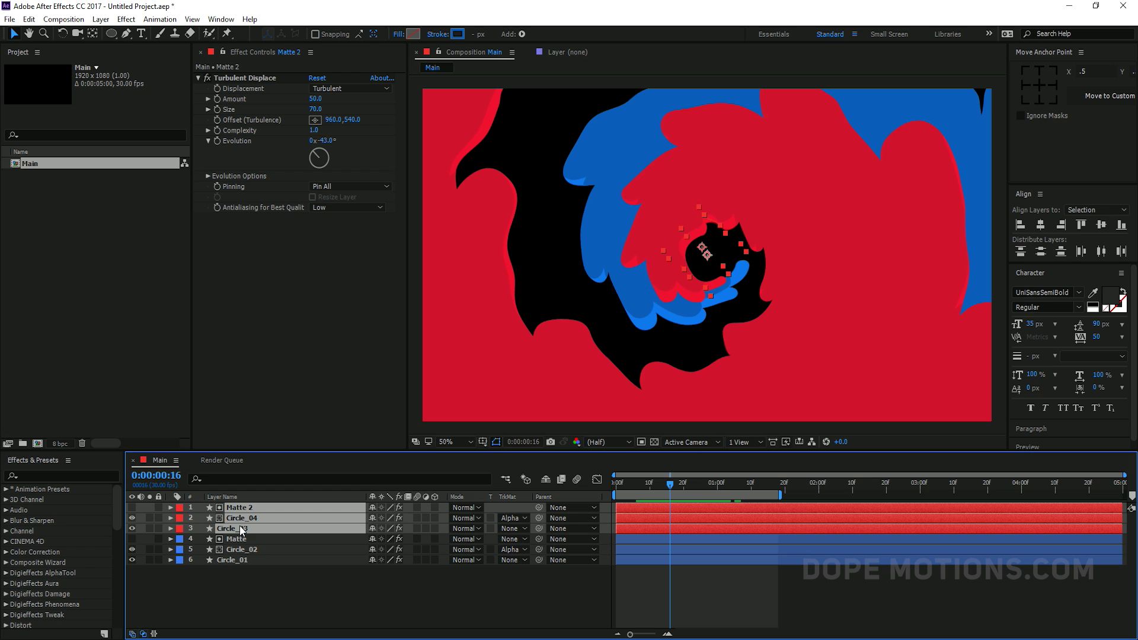
pyautogui.hotkey('ctrl', 'd')
pyautogui.moveTo(228, 547); pyautogui.dragTo(235, 526)
pyautogui.click(179, 513)
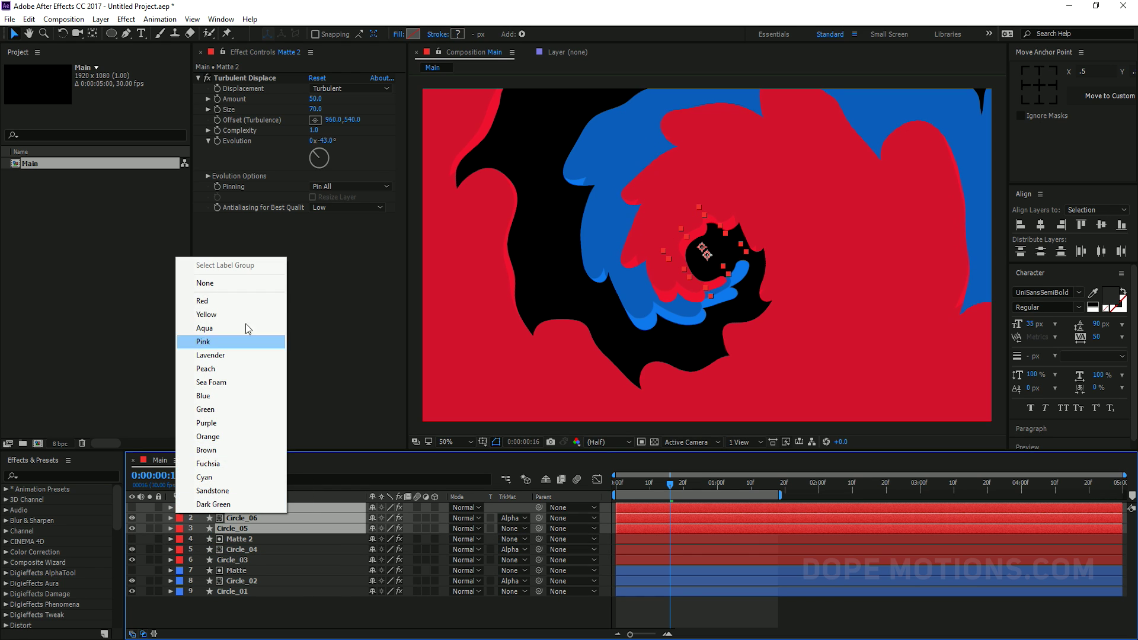
pyautogui.click(209, 314)
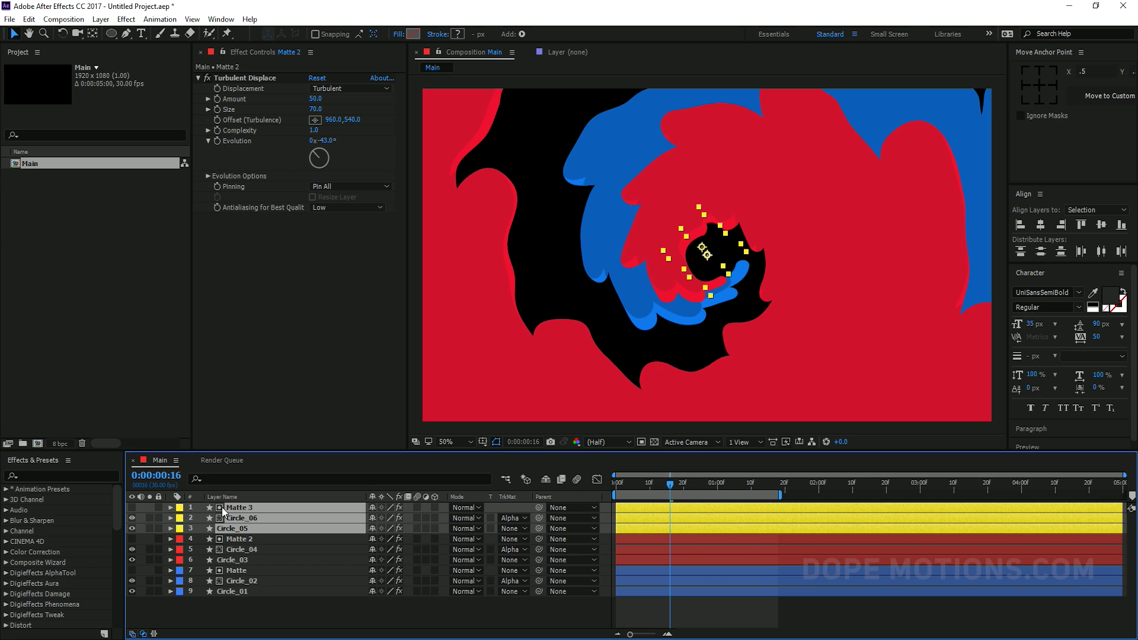
# Change Circle_05's stroke colour from red to yellow.
pyautogui.click(224, 599)
pyautogui.click(237, 528)
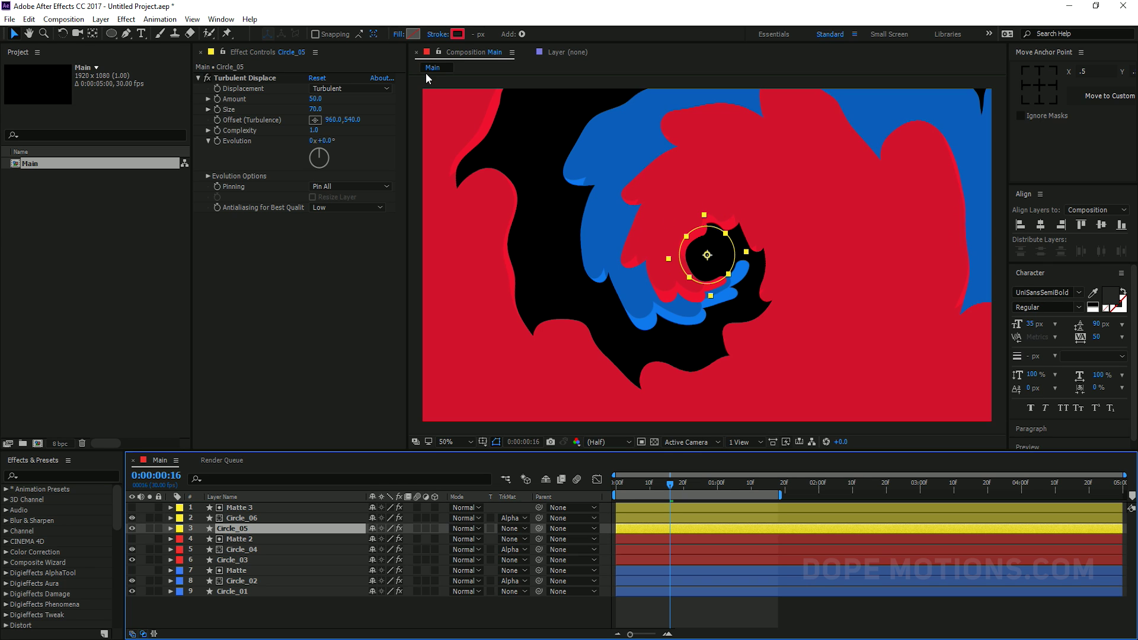
pyautogui.click(458, 35)
pyautogui.click(592, 384)
pyautogui.moveTo(564, 258); pyautogui.dragTo(566, 260)
pyautogui.click(676, 253)
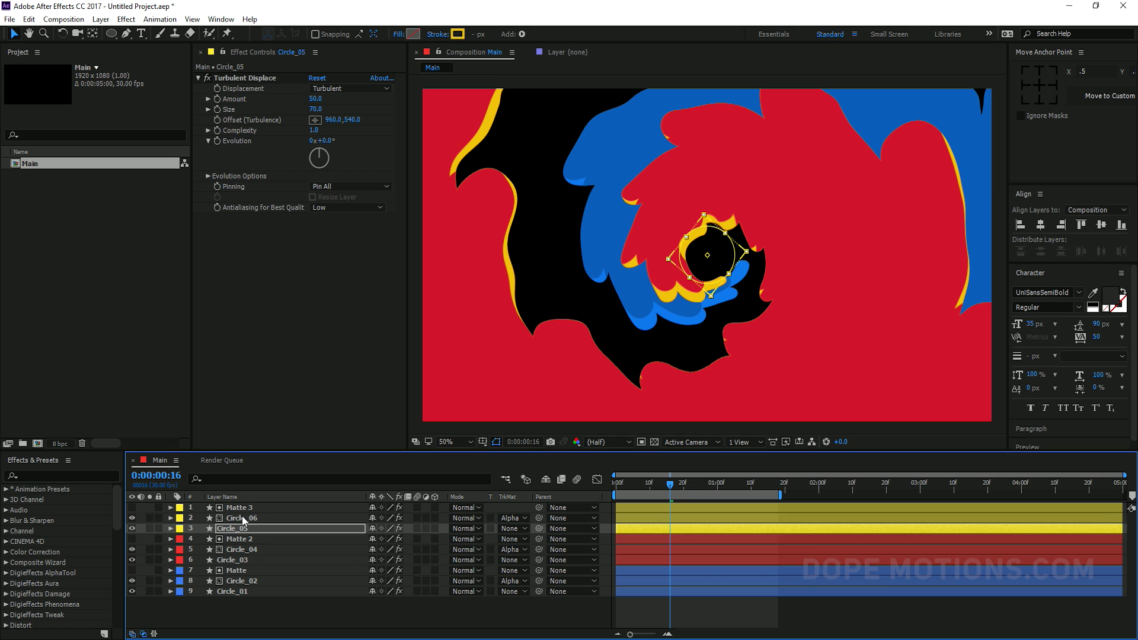
pyautogui.click(458, 34)
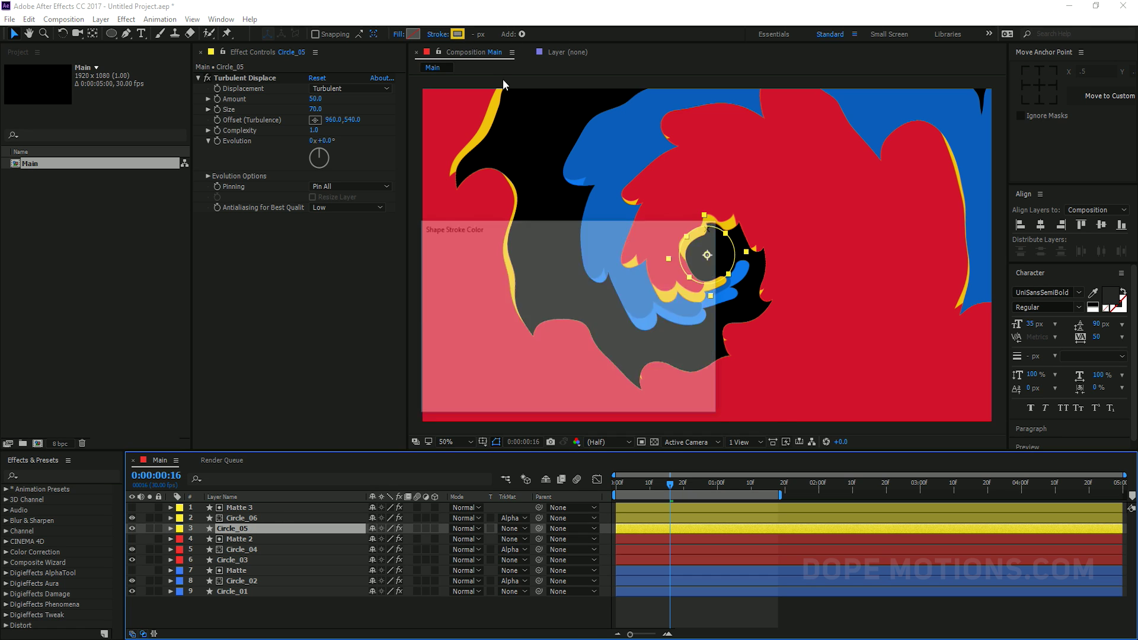
pyautogui.click(687, 254)
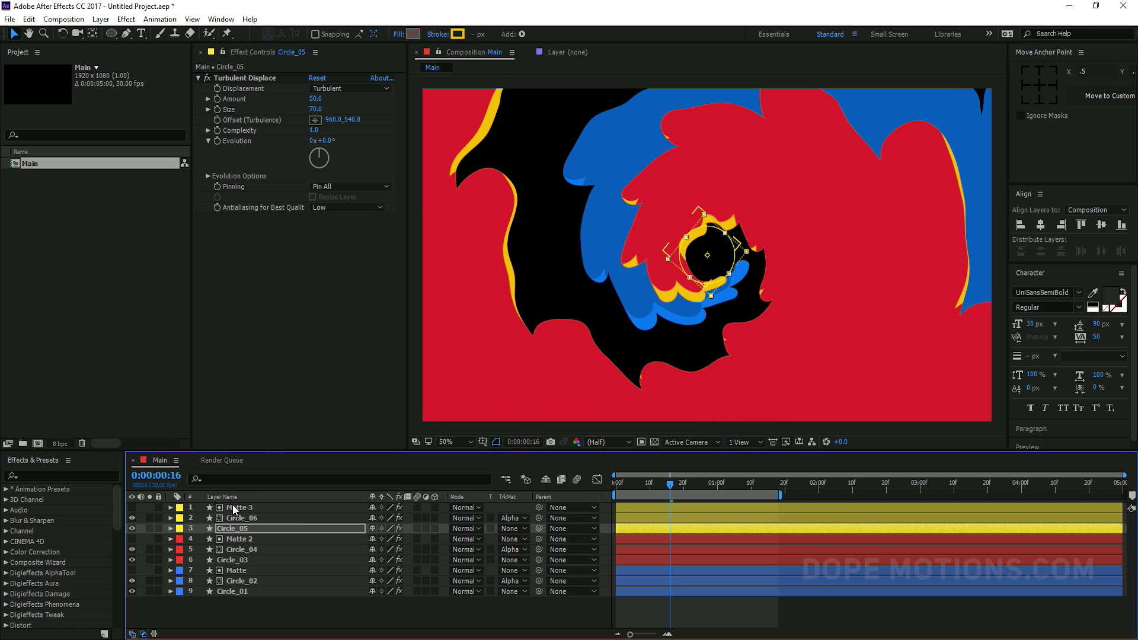
# Paste the yellow hex onto Circle_06's stroke, then select the three yellow layers.
pyautogui.click(237, 517)
pyautogui.click(458, 34)
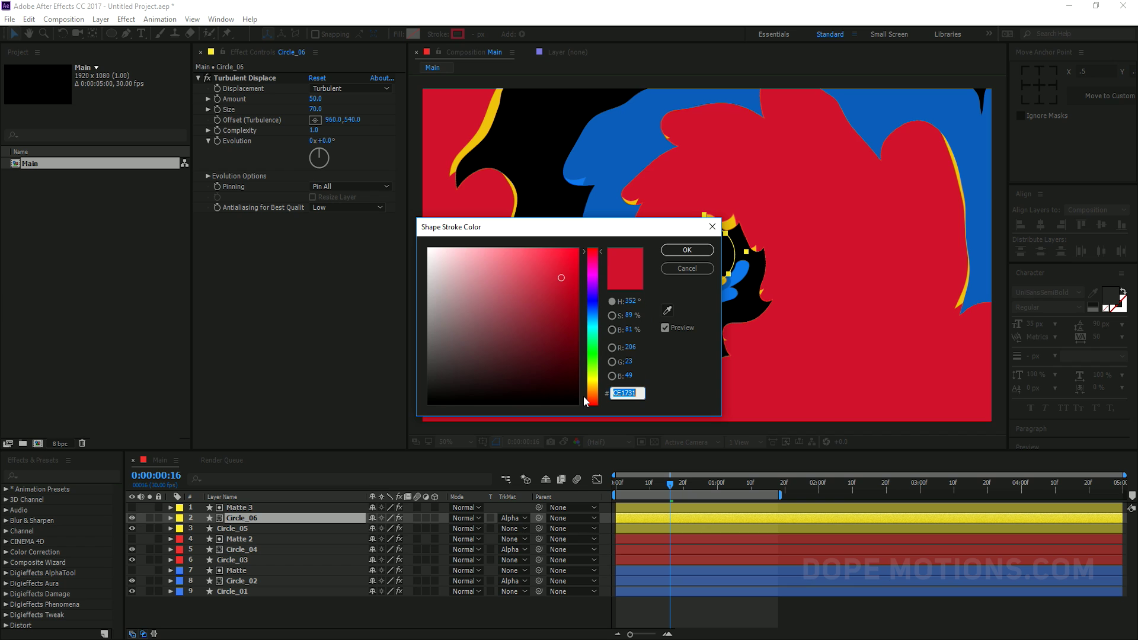
pyautogui.write('EABF12')
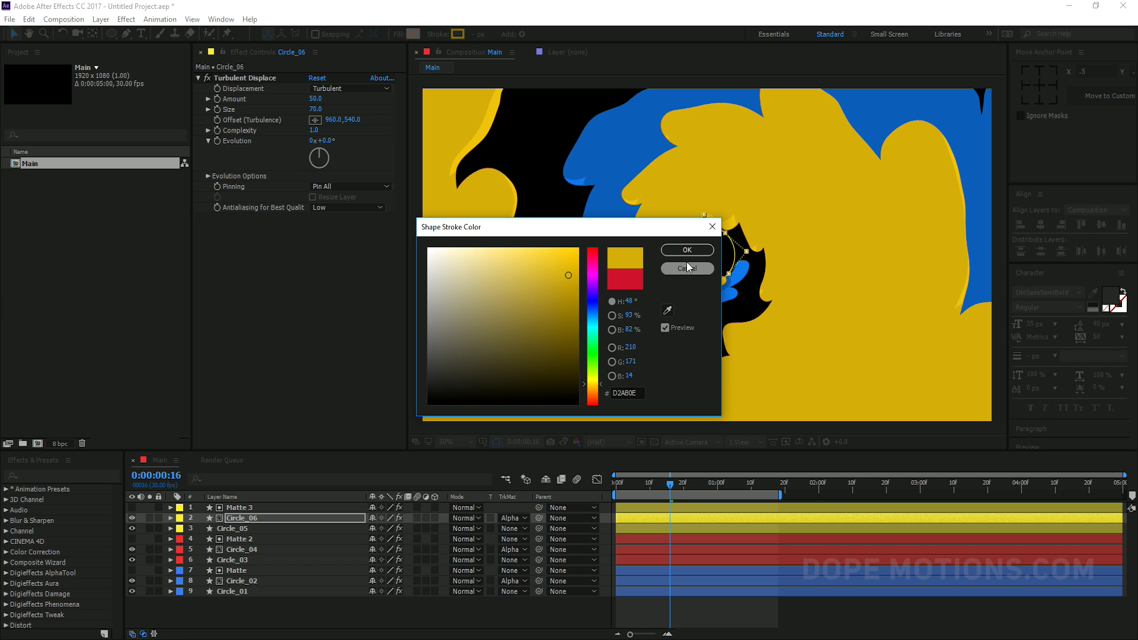
pyautogui.click(688, 249)
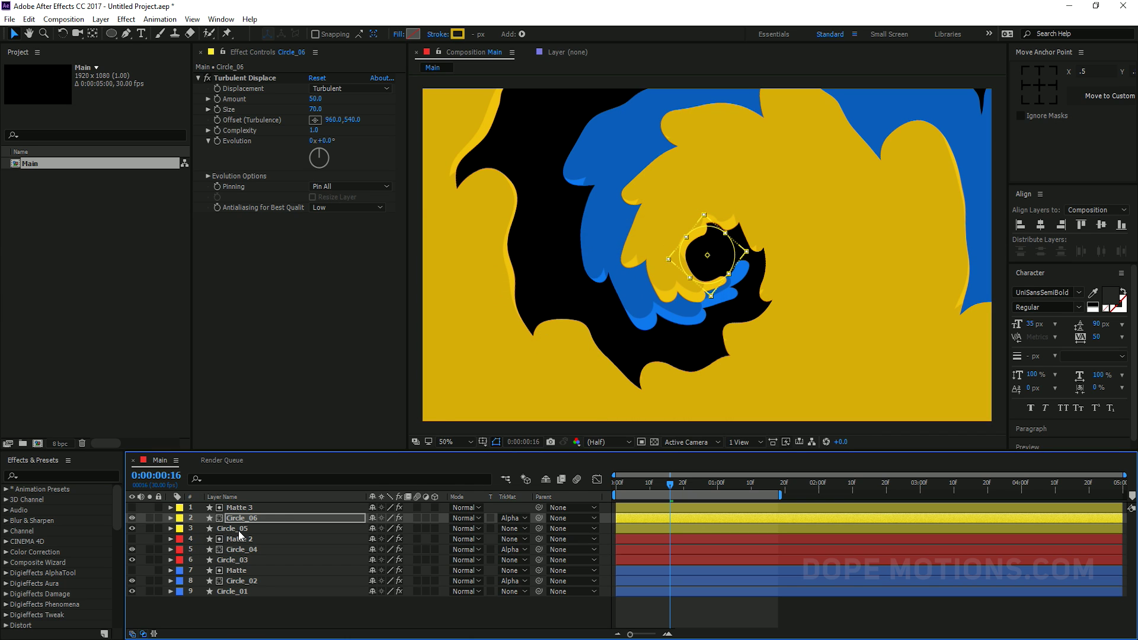
pyautogui.keyDown('shift'); pyautogui.click(238, 528); pyautogui.keyUp('shift')
pyautogui.keyDown('ctrl'); pyautogui.click(249, 507); pyautogui.keyUp('ctrl')
# Rotate the three yellow layers to 80° and collapse all layer properties.
pyautogui.press('r')
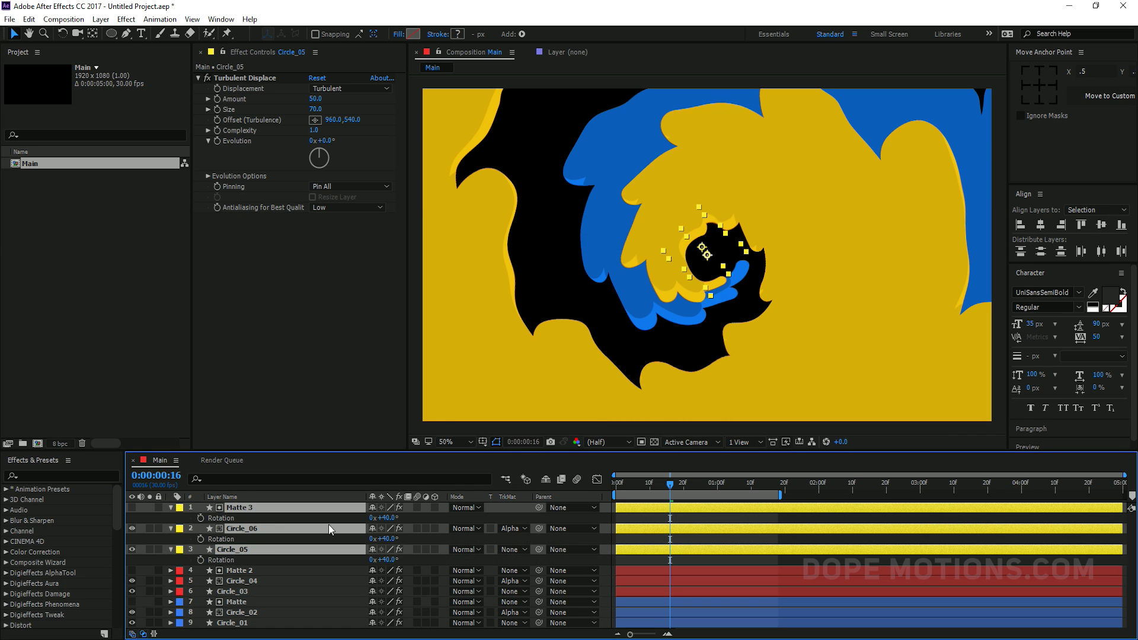
pyautogui.click(386, 517)
pyautogui.press('Return')
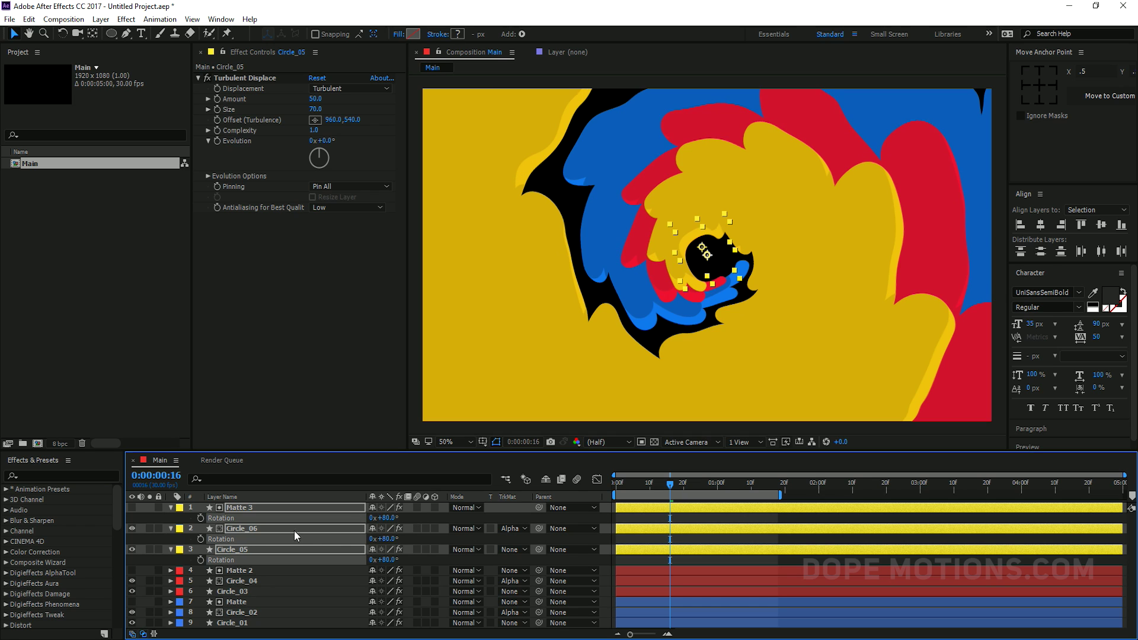
pyautogui.hotkey('ctrl', 'a')
pyautogui.press('u')
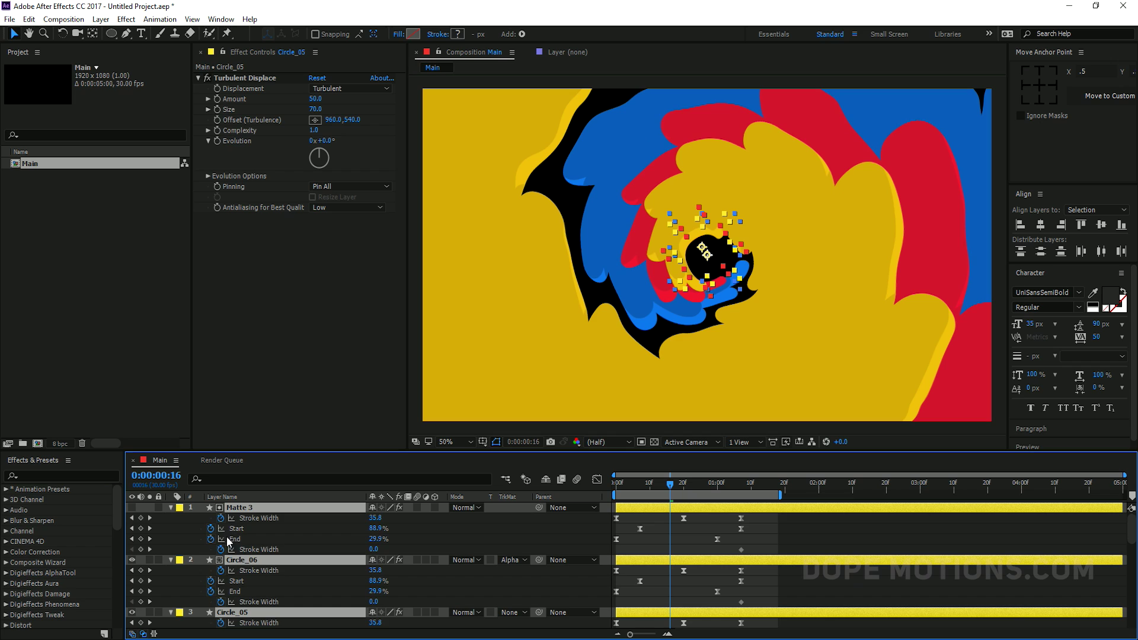
pyautogui.press('u')
pyautogui.click(239, 609)
# Set Turbulent Displace Evolution to 150° on Circle_06 and Circle_05.
pyautogui.click(259, 519)
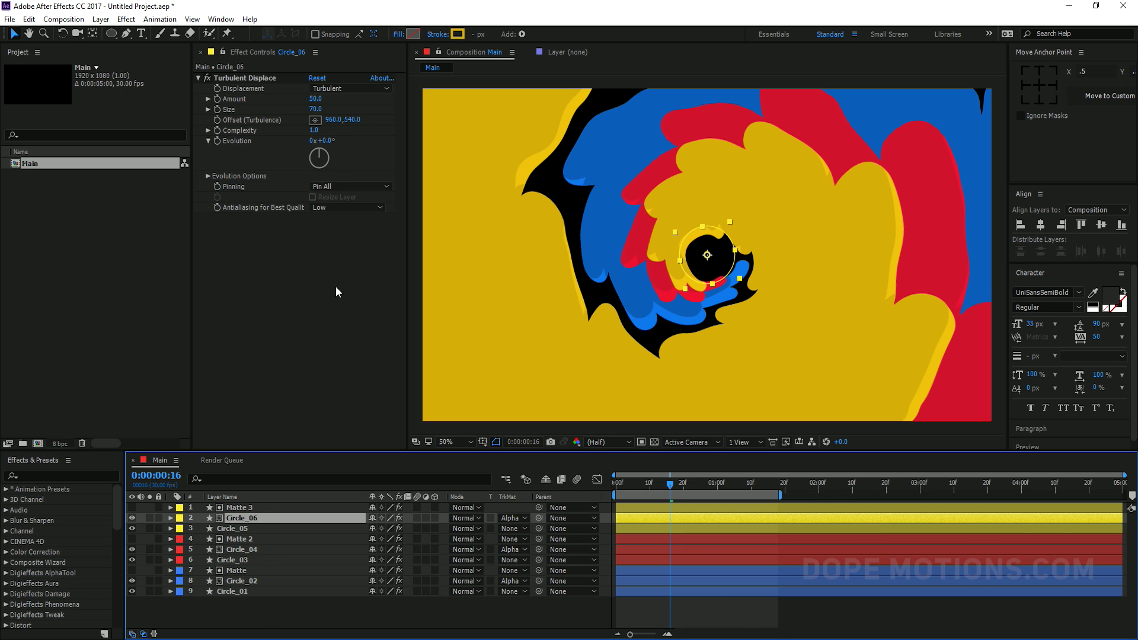
pyautogui.click(325, 141)
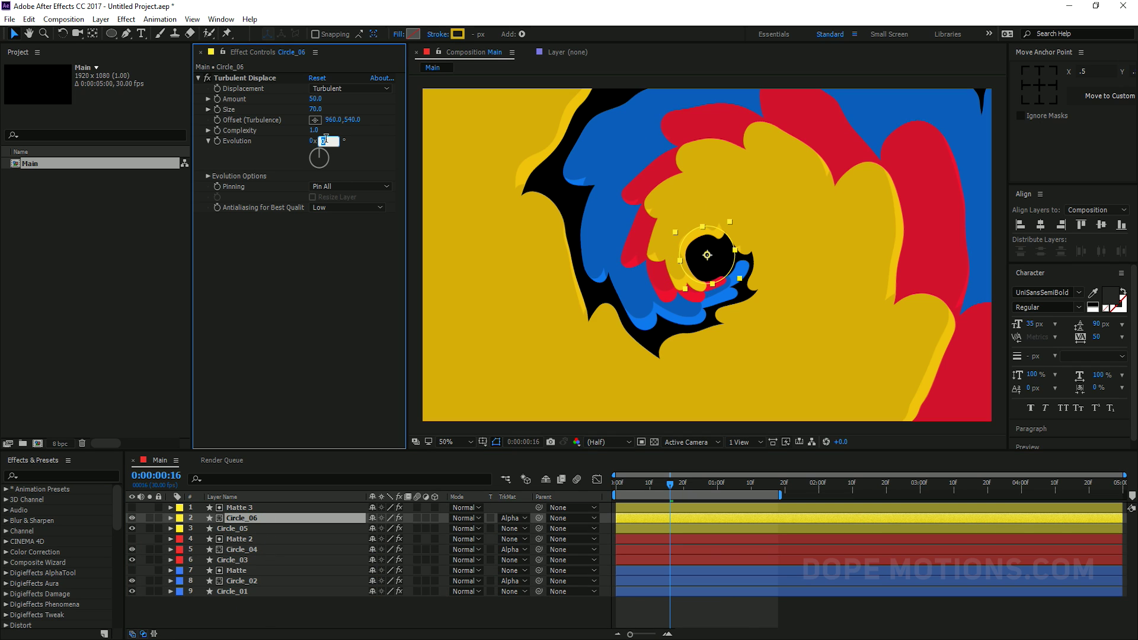
pyautogui.press('Return')
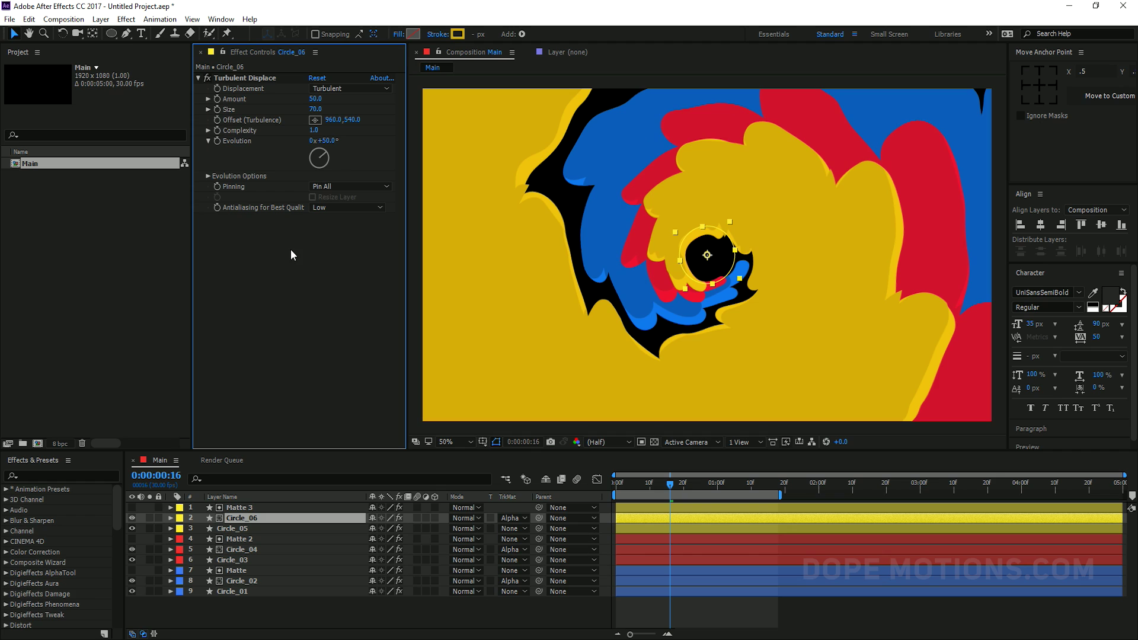
pyautogui.click(329, 141)
pyautogui.write('150')
pyautogui.press('Return')
pyautogui.hotkey('ctrl', 'Down')
pyautogui.click(327, 140)
pyautogui.write('150')
pyautogui.press('Return')
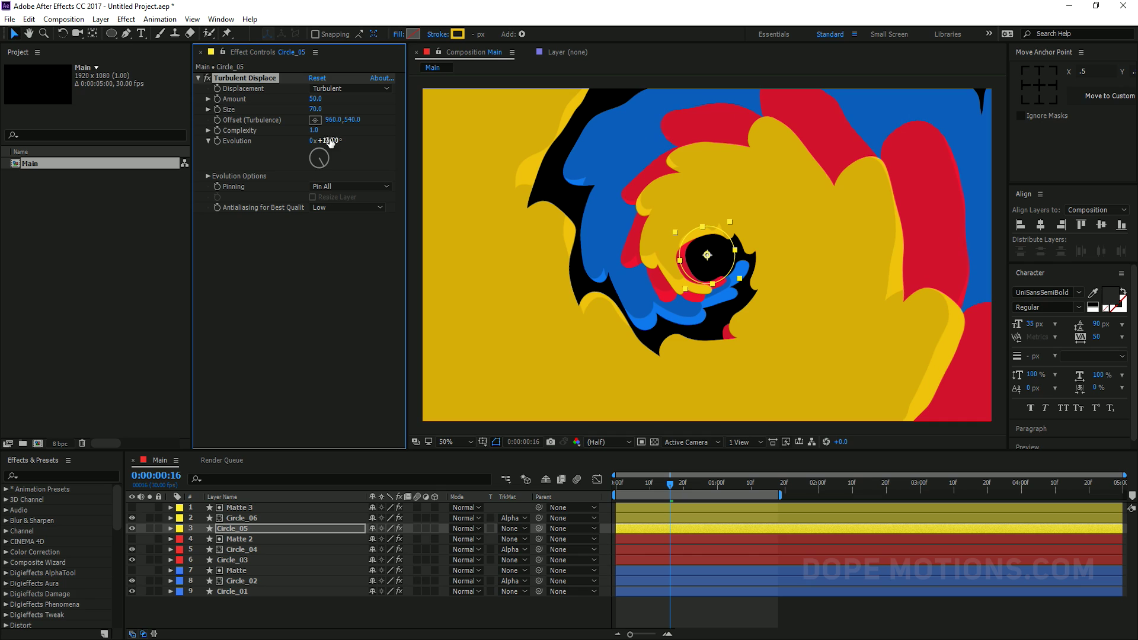
# Set Matte 3's Turbulent Displace Evolution to 100°.
pyautogui.click(246, 507)
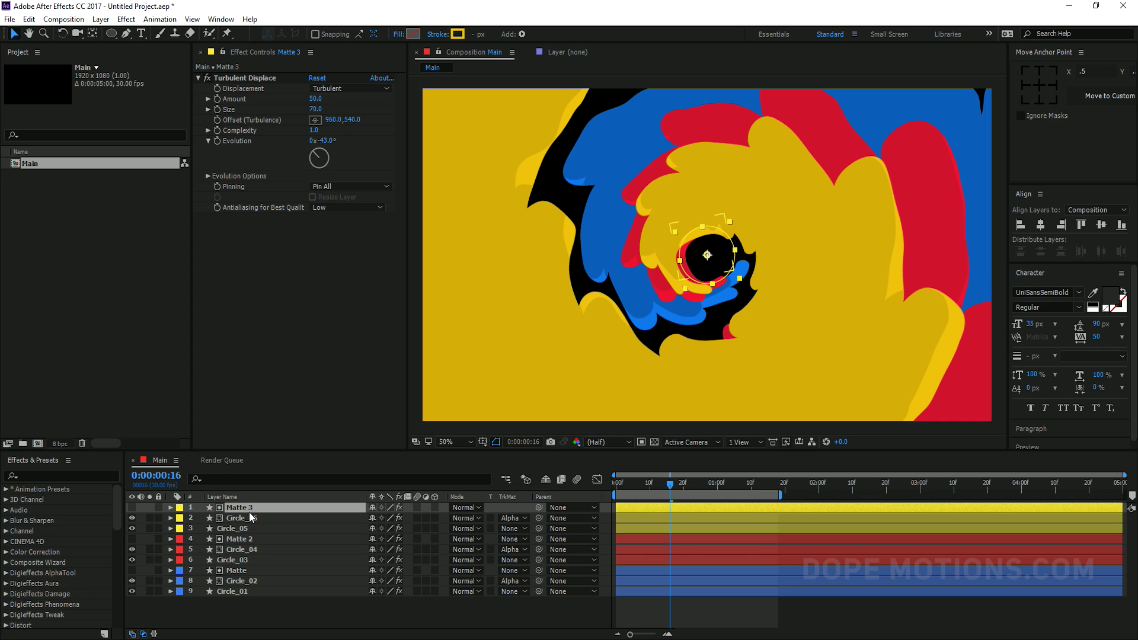
pyautogui.click(324, 140)
pyautogui.write('15')
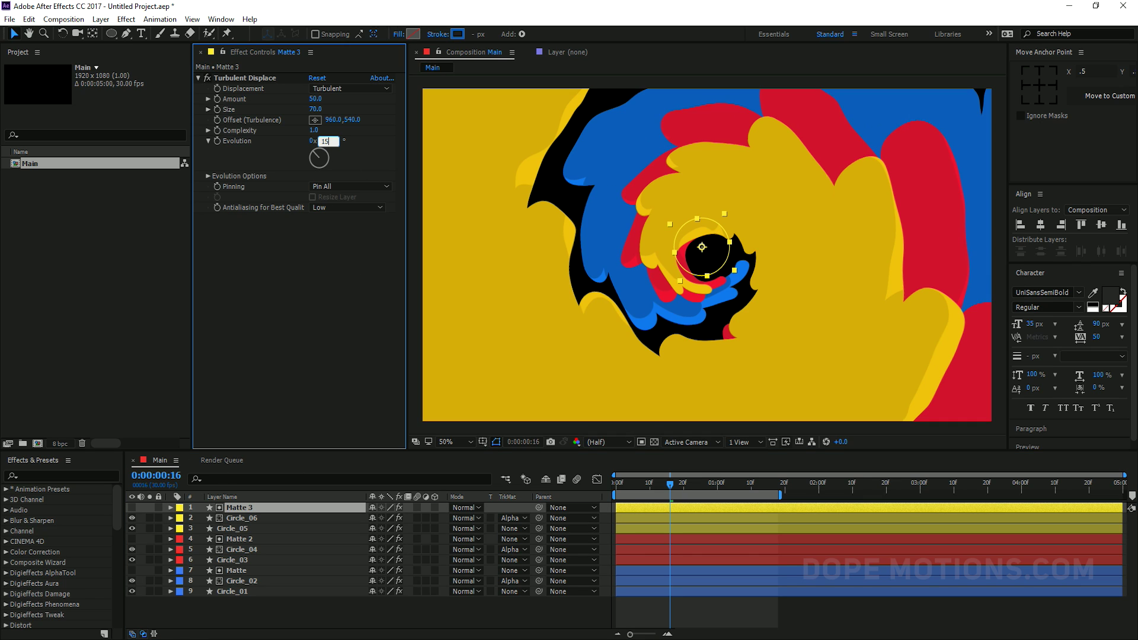
pyautogui.write('0')
pyautogui.press('Return')
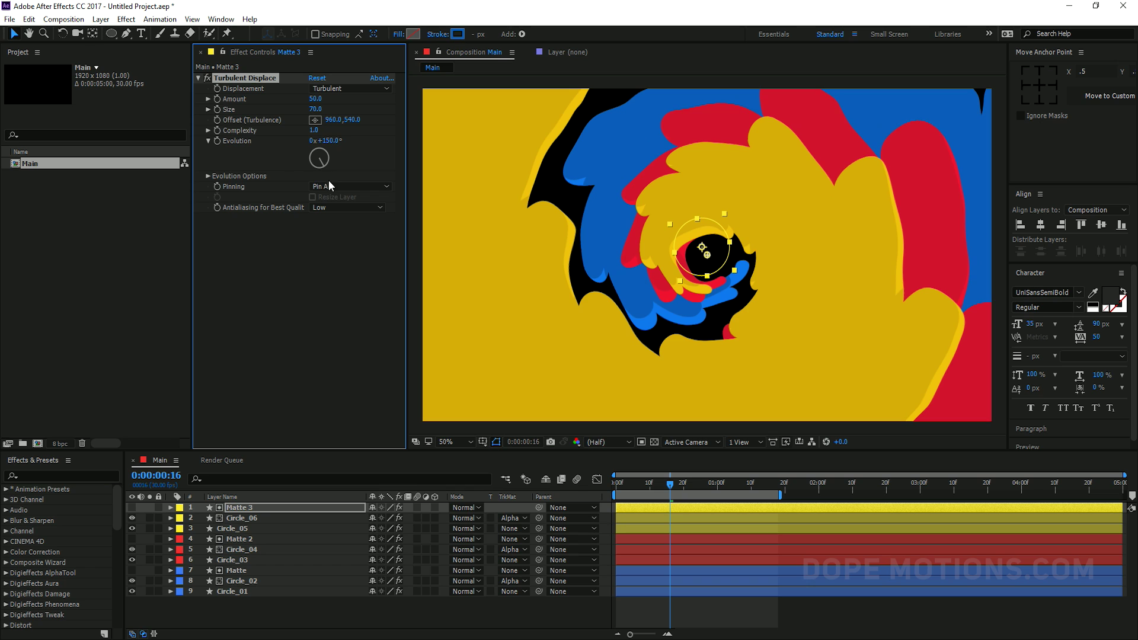
pyautogui.click(327, 140)
pyautogui.write('100')
pyautogui.press('Return')
pyautogui.click(638, 501)
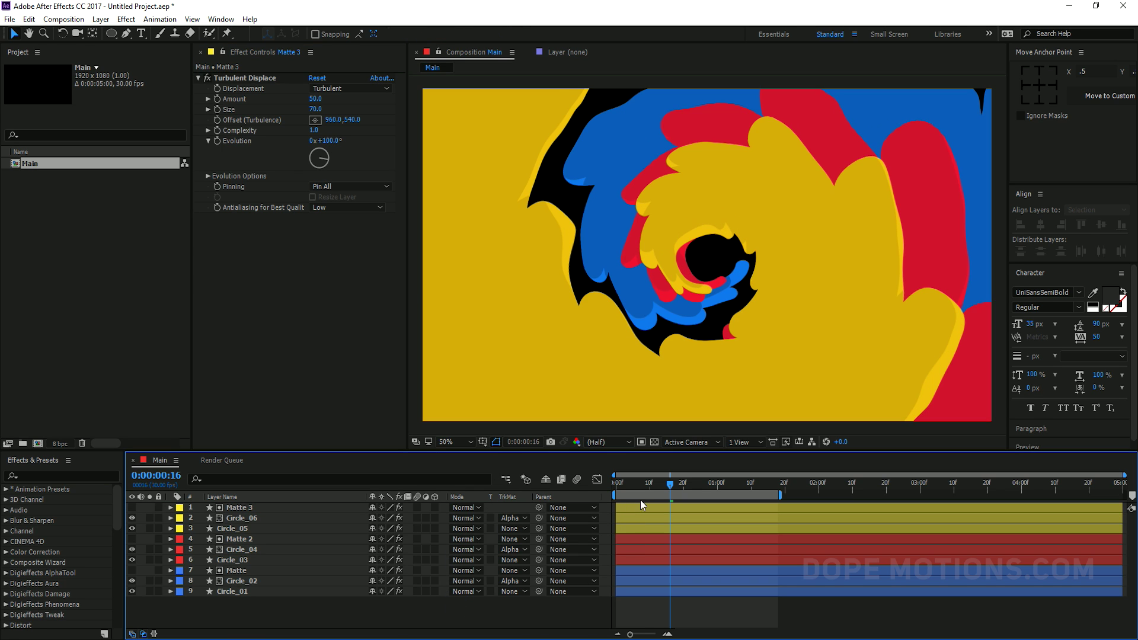
# Show the keyframed Stroke Width, Start and End of Circle_05 and Circle_06 at frame 20.
pyautogui.moveTo(655, 484)
pyautogui.mouseDown()
pyautogui.moveTo(633, 483)
pyautogui.moveTo(697, 477)
pyautogui.moveTo(645, 472)
pyautogui.moveTo(670, 468)
pyautogui.mouseUp()
pyautogui.click(241, 527)
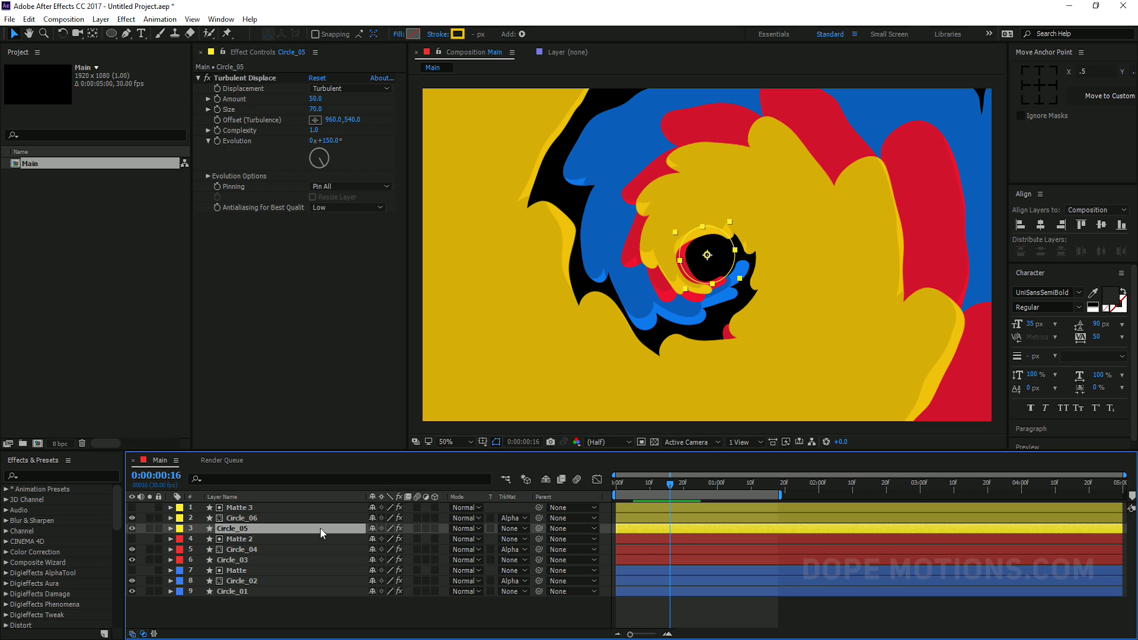
pyautogui.keyDown('shift'); pyautogui.click(230, 517); pyautogui.keyUp('shift')
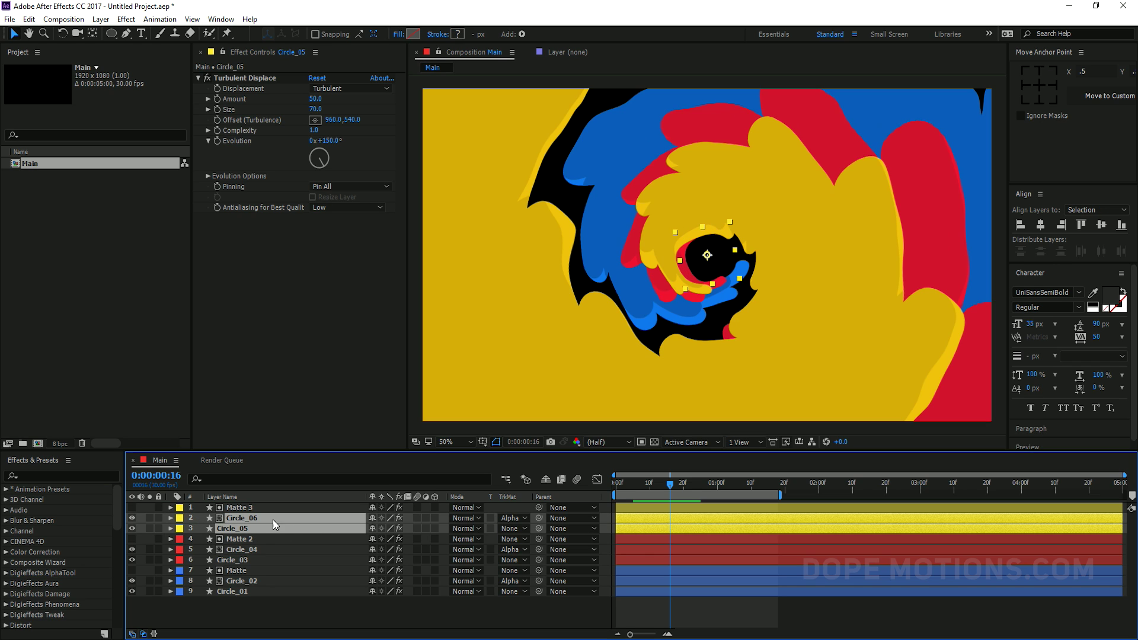
pyautogui.press('u')
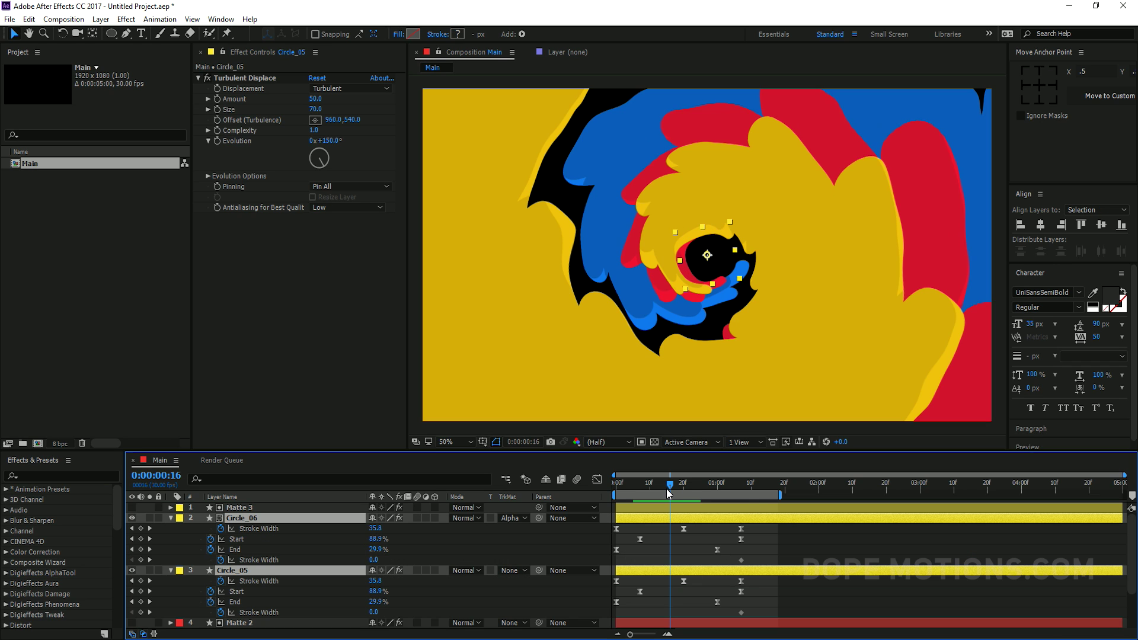
pyautogui.moveTo(669, 486); pyautogui.dragTo(683, 485)
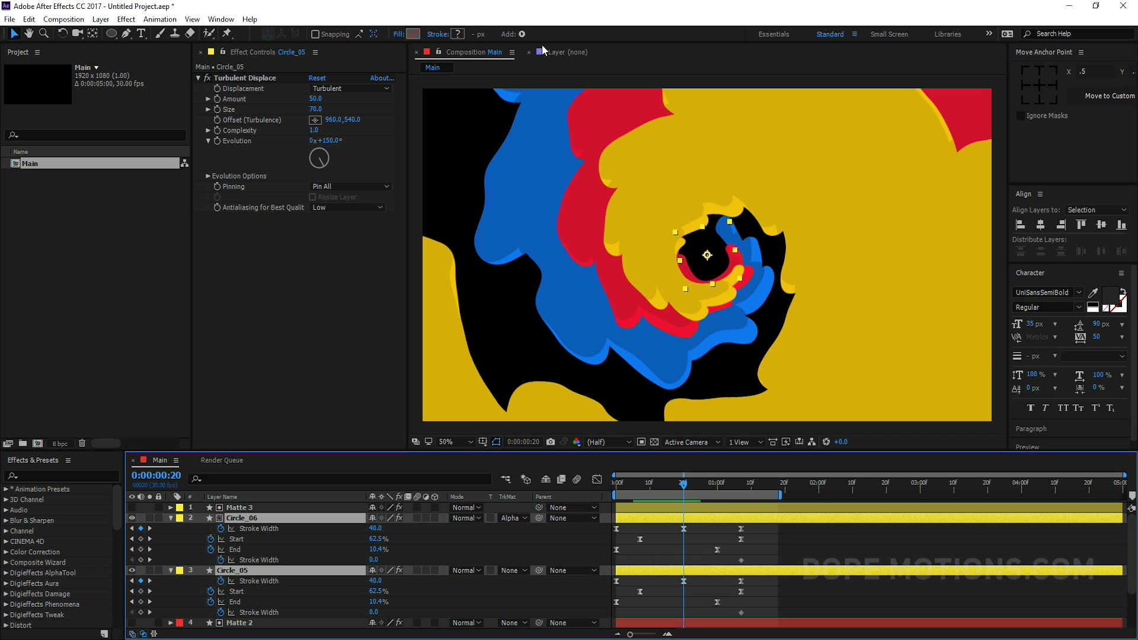
pyautogui.click(285, 528)
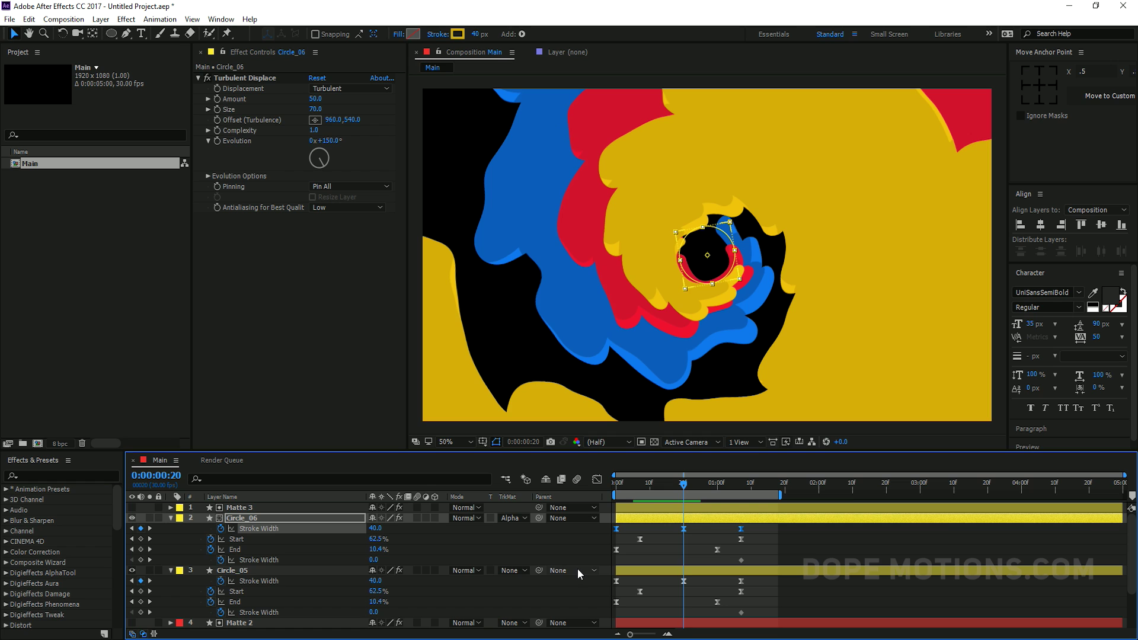
# Set Circle_05's Ellipse Stroke Width to 20.
pyautogui.click(236, 508)
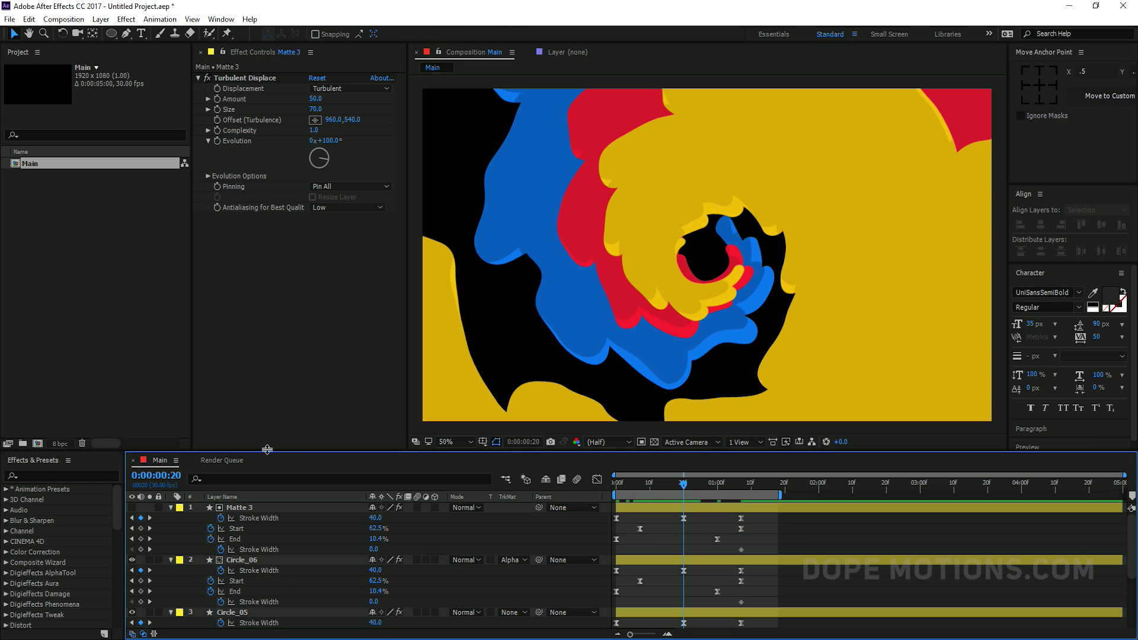
pyautogui.hotkey('ctrl', 'v')
pyautogui.moveTo(284, 451); pyautogui.dragTo(284, 294)
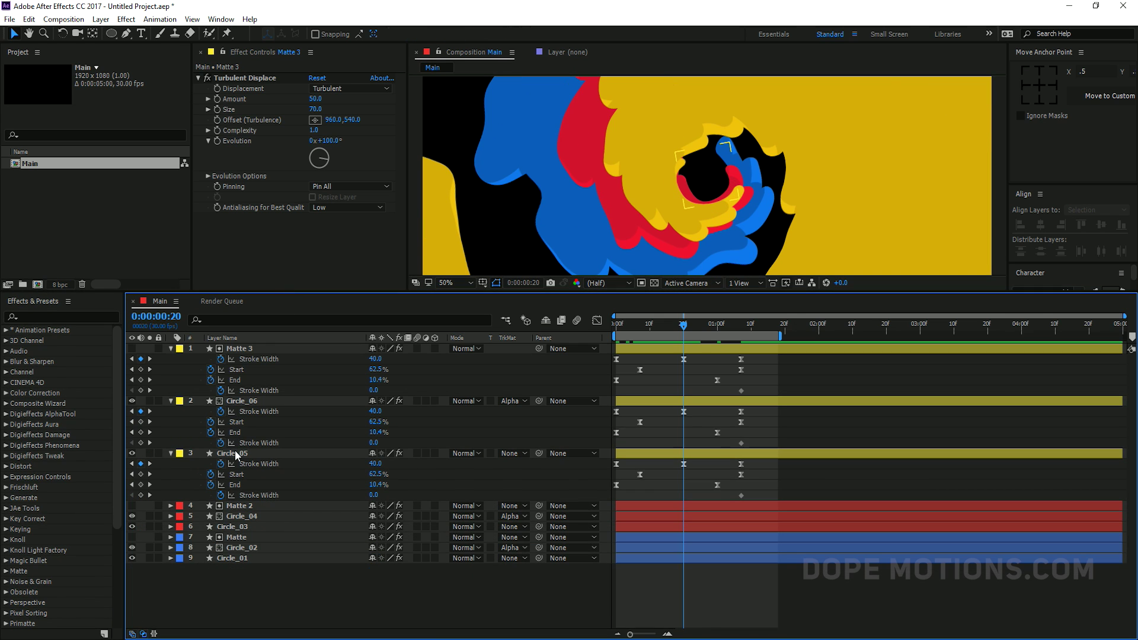
pyautogui.click(235, 454)
pyautogui.press('u')
pyautogui.press('u')
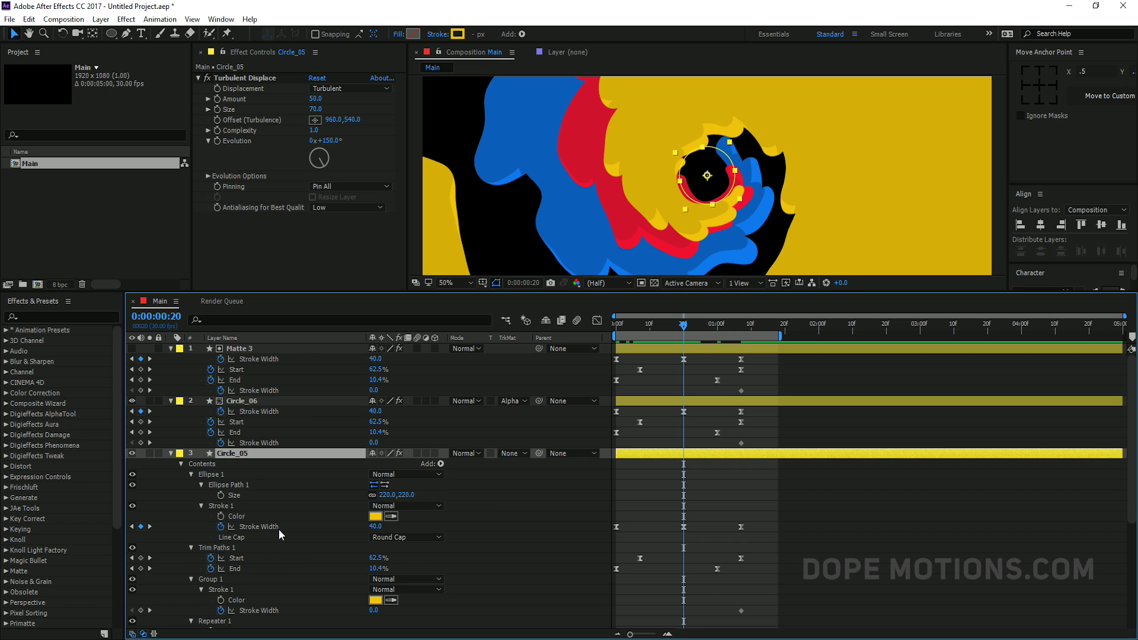
pyautogui.click(375, 526)
pyautogui.write('20')
pyautogui.press('Return')
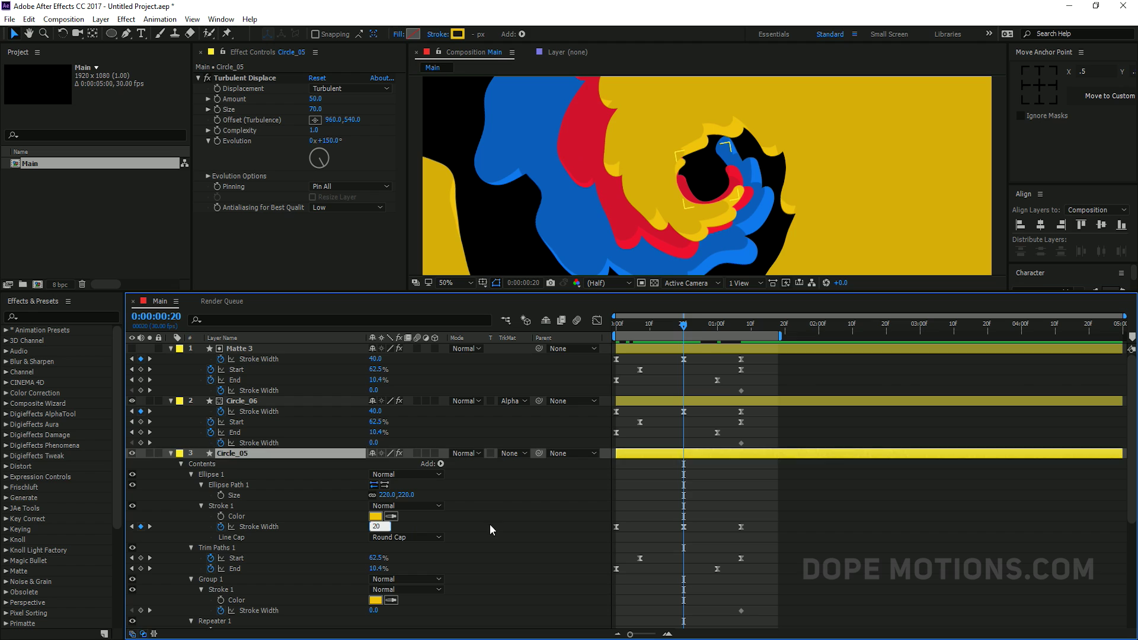
# Set Circle_06's Ellipse Stroke Width to 20 as well.
pyautogui.click(489, 523)
pyautogui.click(244, 402)
pyautogui.press('u')
pyautogui.press('u')
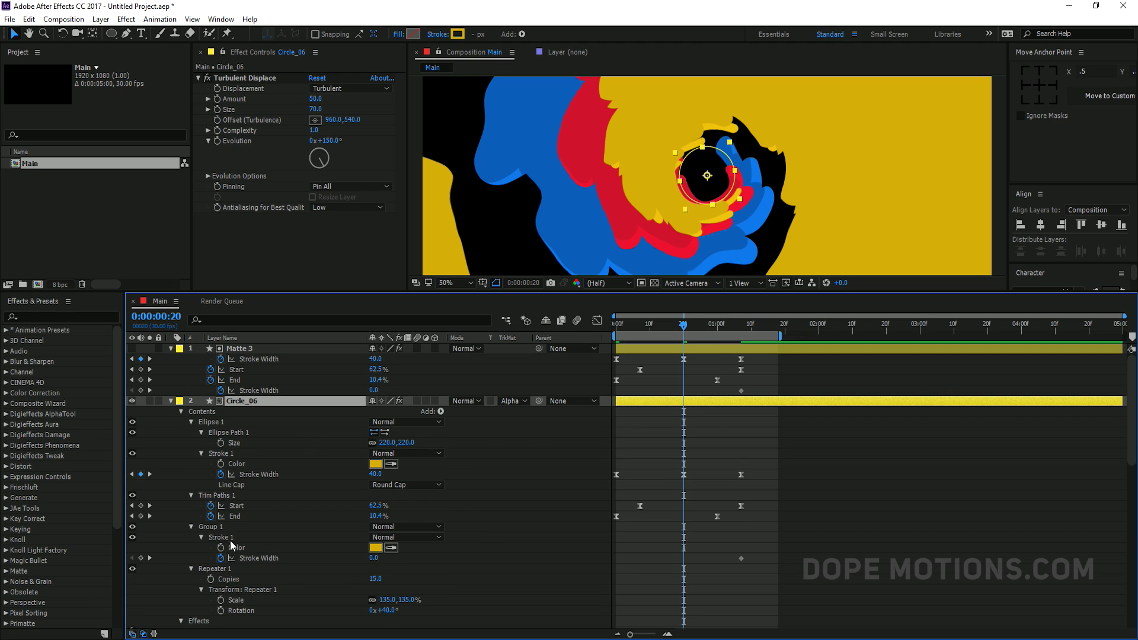
pyautogui.click(375, 474)
pyautogui.write('20')
pyautogui.click(462, 468)
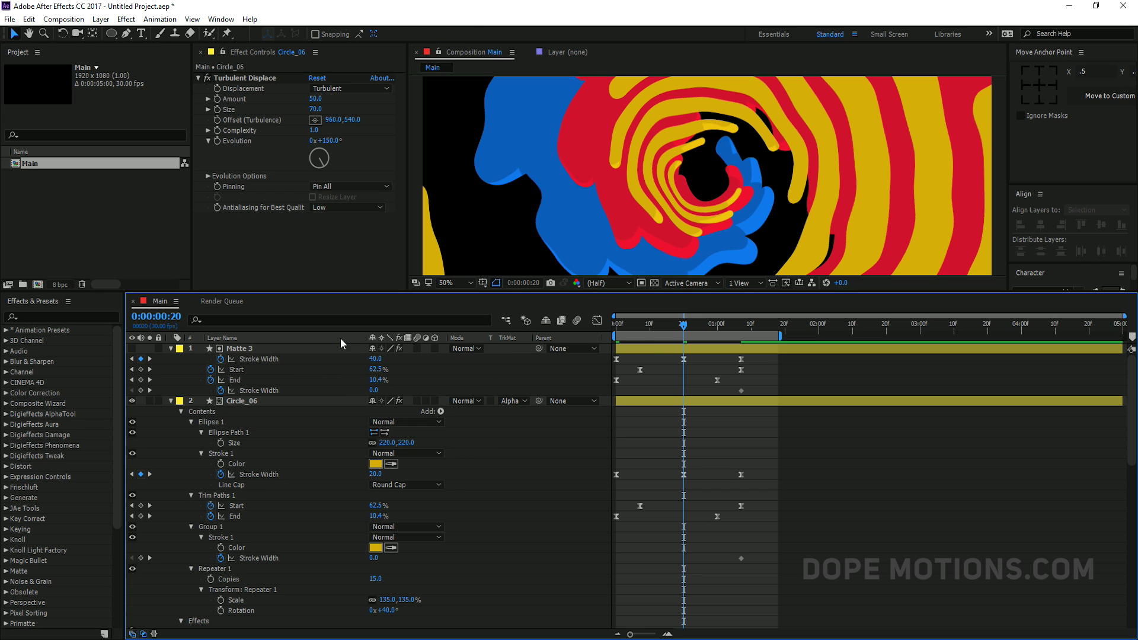
# Set Matte 3's ellipse Stroke Width to 20 and collapse its properties.
pyautogui.click(245, 350)
pyautogui.press('u')
pyautogui.press('u')
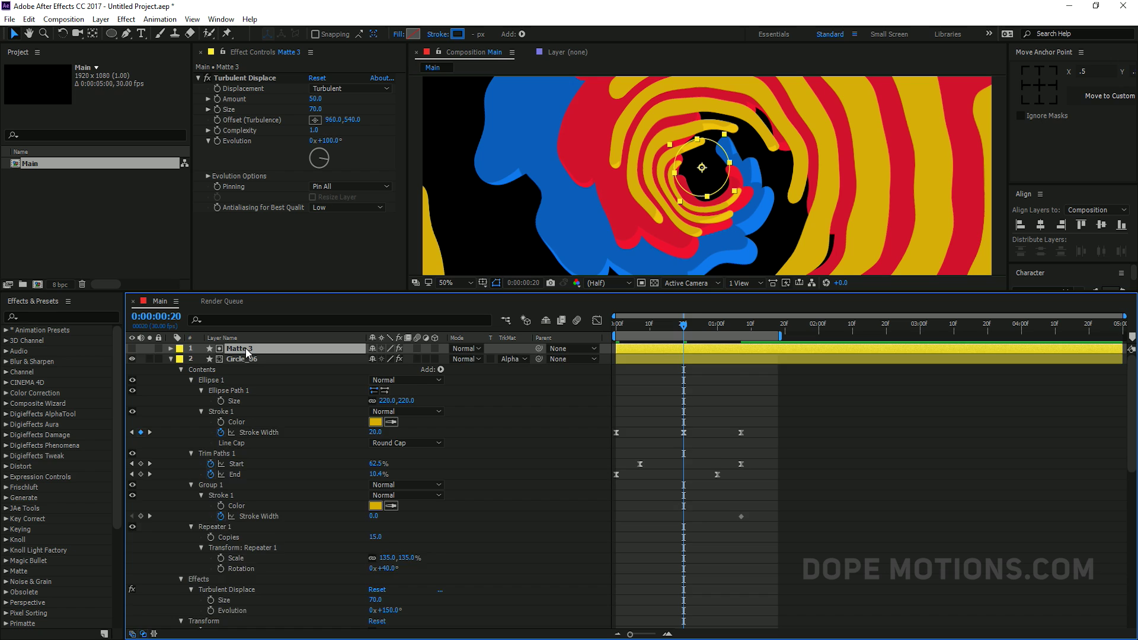
pyautogui.click(375, 421)
pyautogui.write('20')
pyautogui.click(499, 418)
pyautogui.hotkey('ctrl', 'a')
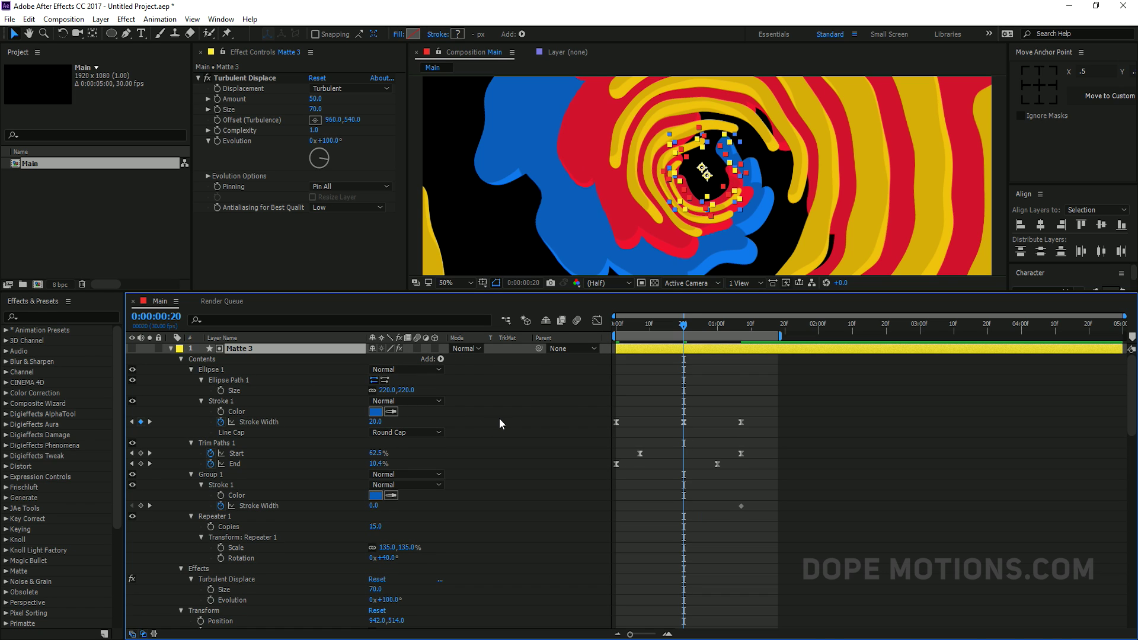
pyautogui.press('u')
pyautogui.press('F2')
# Enlarge the composition viewer, preview the vortex, and select all nine layers.
pyautogui.moveTo(307, 291); pyautogui.dragTo(297, 418)
pyautogui.moveTo(664, 452)
pyautogui.mouseDown()
pyautogui.moveTo(633, 455)
pyautogui.moveTo(705, 458)
pyautogui.moveTo(678, 453)
pyautogui.mouseUp()
pyautogui.moveTo(235, 581); pyautogui.dragTo(244, 479)
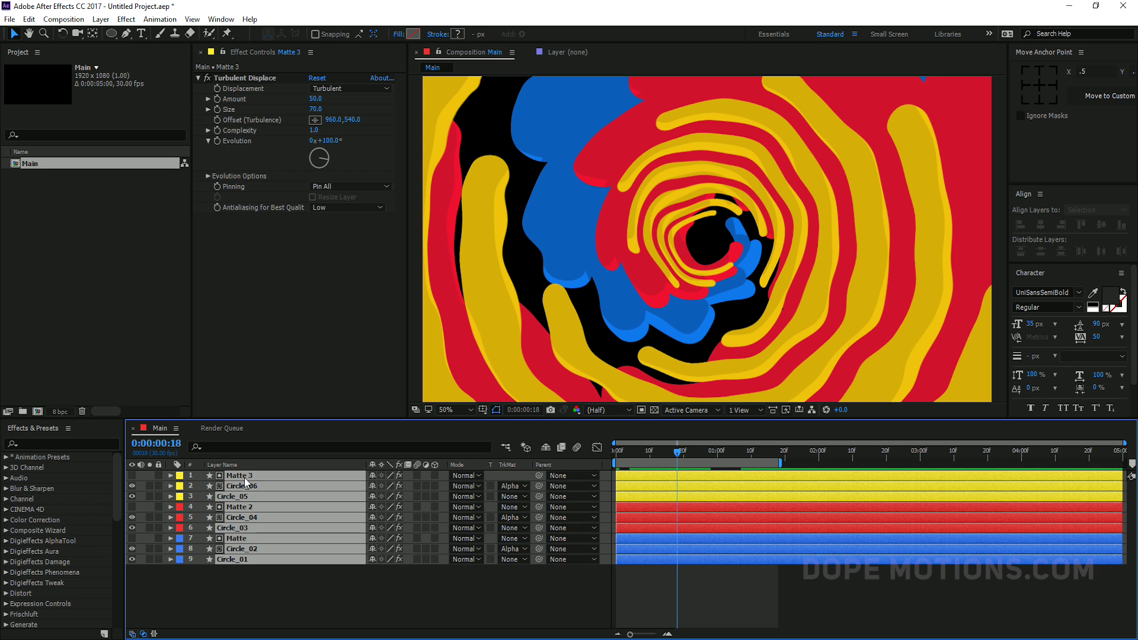
# Precompose the nine layers into a comp named 01 and duplicate that layer.
pyautogui.rightClick(244, 481)
pyautogui.click(296, 528)
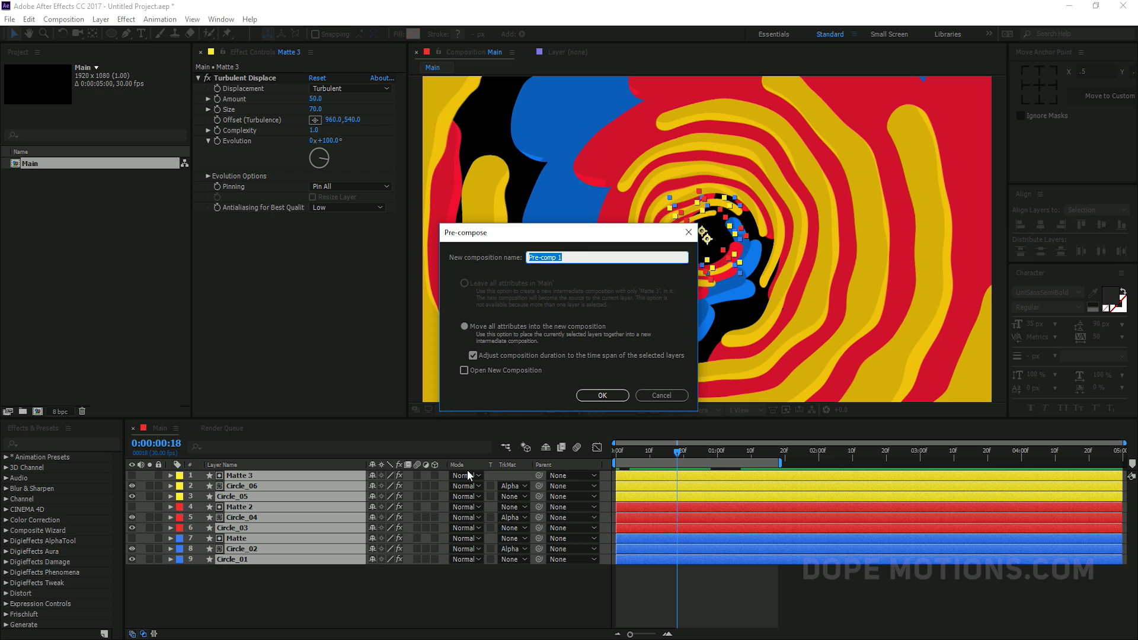
pyautogui.write('01')
pyautogui.click(608, 395)
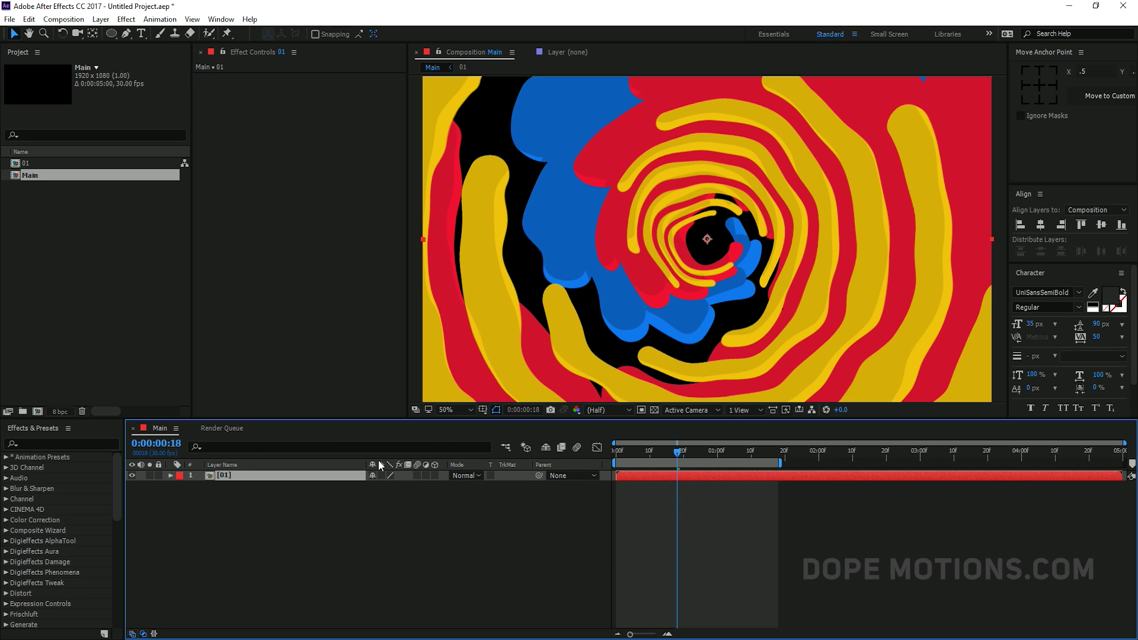
pyautogui.hotkey('ctrl', 'd')
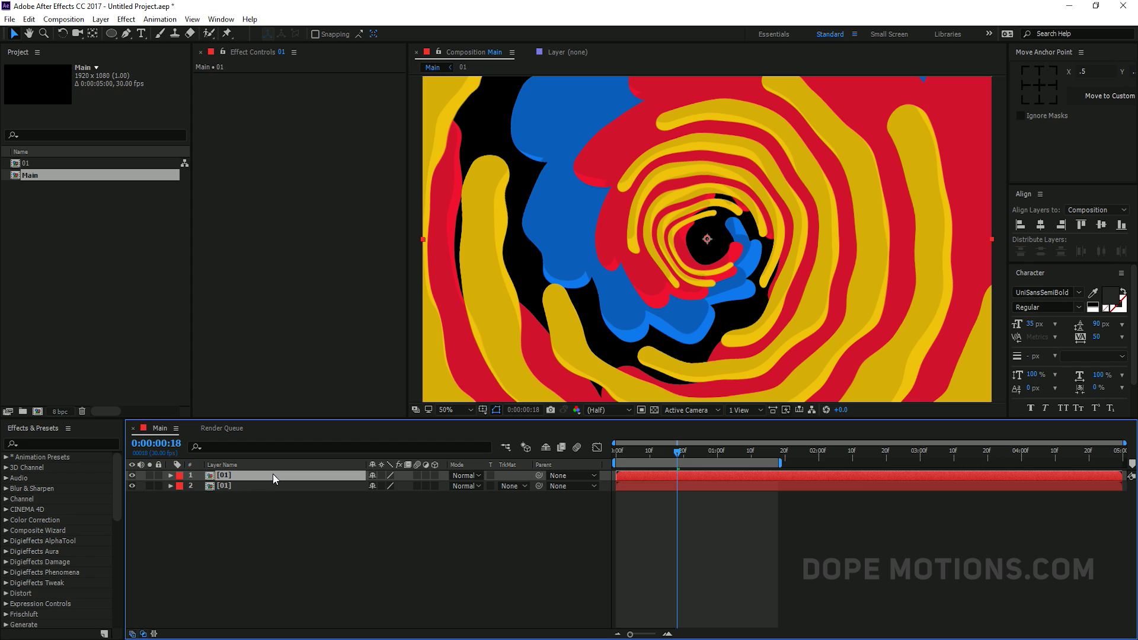
pyautogui.press('r')
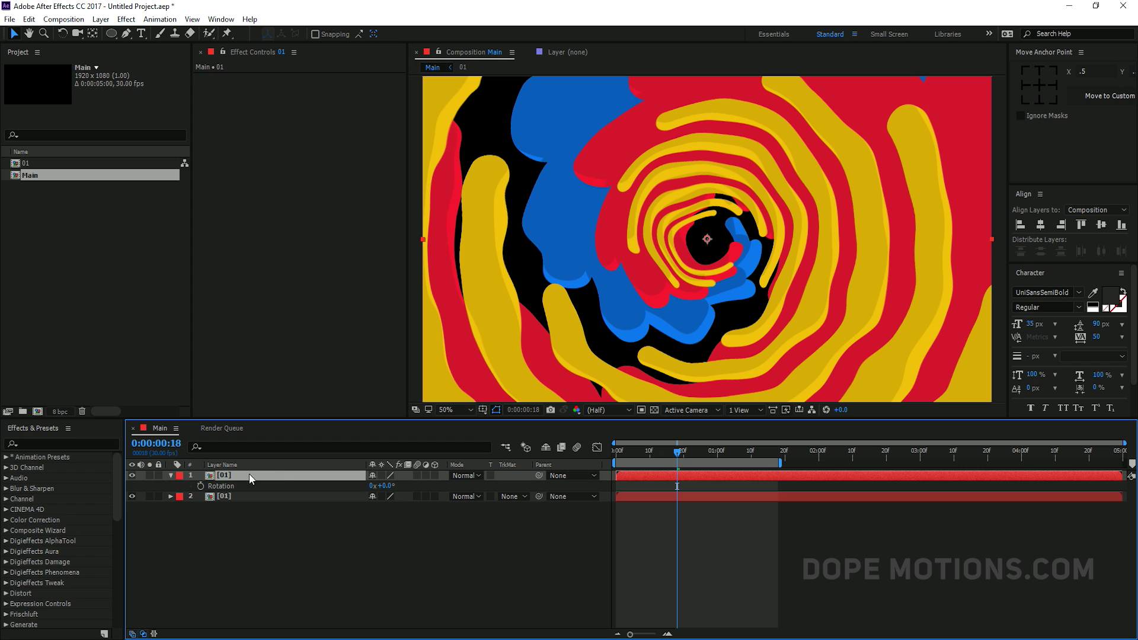
# Rotate the top 01 layer by 180° and preview the doubled swirl.
pyautogui.click(386, 485)
pyautogui.click(378, 527)
pyautogui.moveTo(656, 453)
pyautogui.mouseDown()
pyautogui.moveTo(610, 458)
pyautogui.moveTo(717, 453)
pyautogui.moveTo(650, 450)
pyautogui.moveTo(669, 451)
pyautogui.mouseUp()
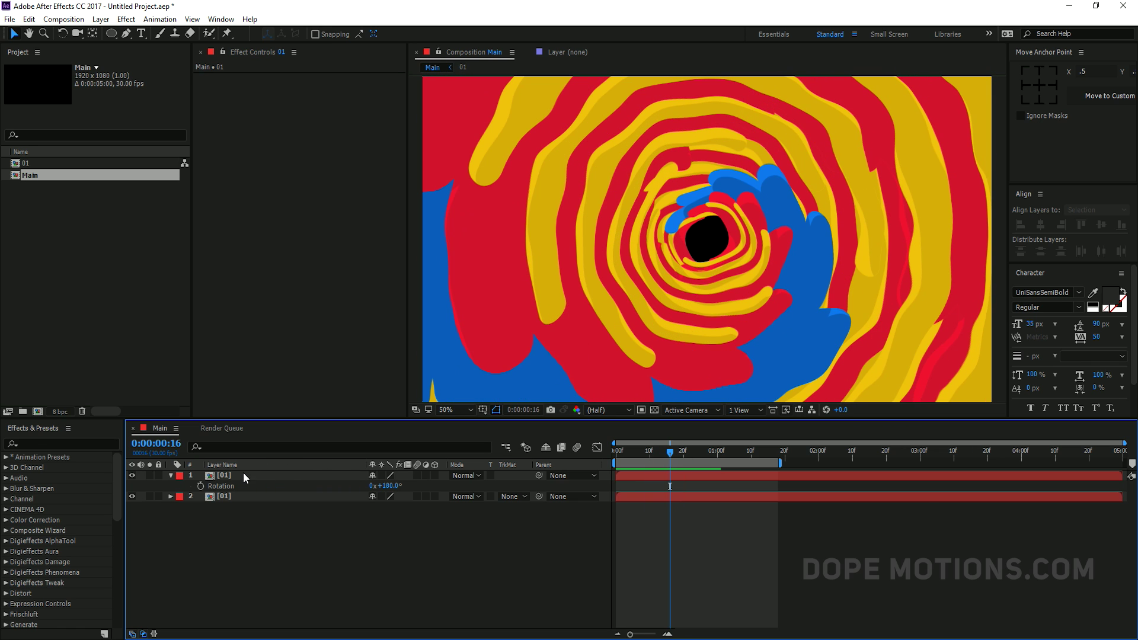
pyautogui.click(171, 475)
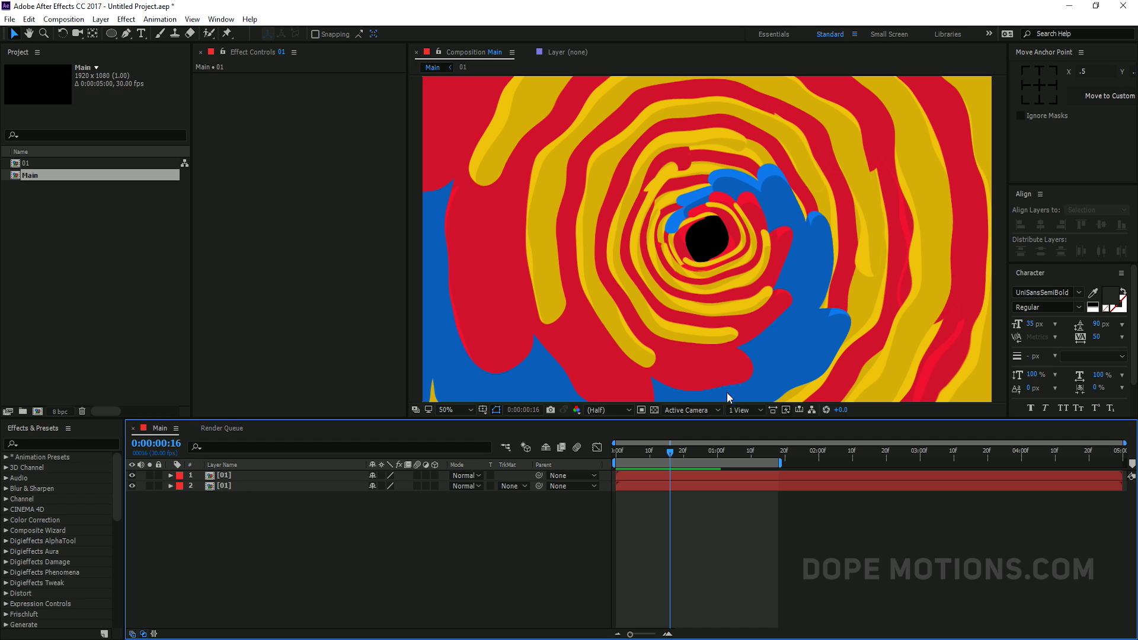
pyautogui.moveTo(676, 454)
pyautogui.mouseDown()
pyautogui.moveTo(689, 453)
pyautogui.moveTo(656, 454)
pyautogui.moveTo(700, 454)
pyautogui.moveTo(649, 455)
pyautogui.moveTo(716, 454)
pyautogui.moveTo(679, 454)
pyautogui.mouseUp()
# Apply Roughen Edges with Scale 90 to the lower 01 layer, viewing it soloed.
pyautogui.click(233, 484)
pyautogui.hotkey('ctrl', 'space')
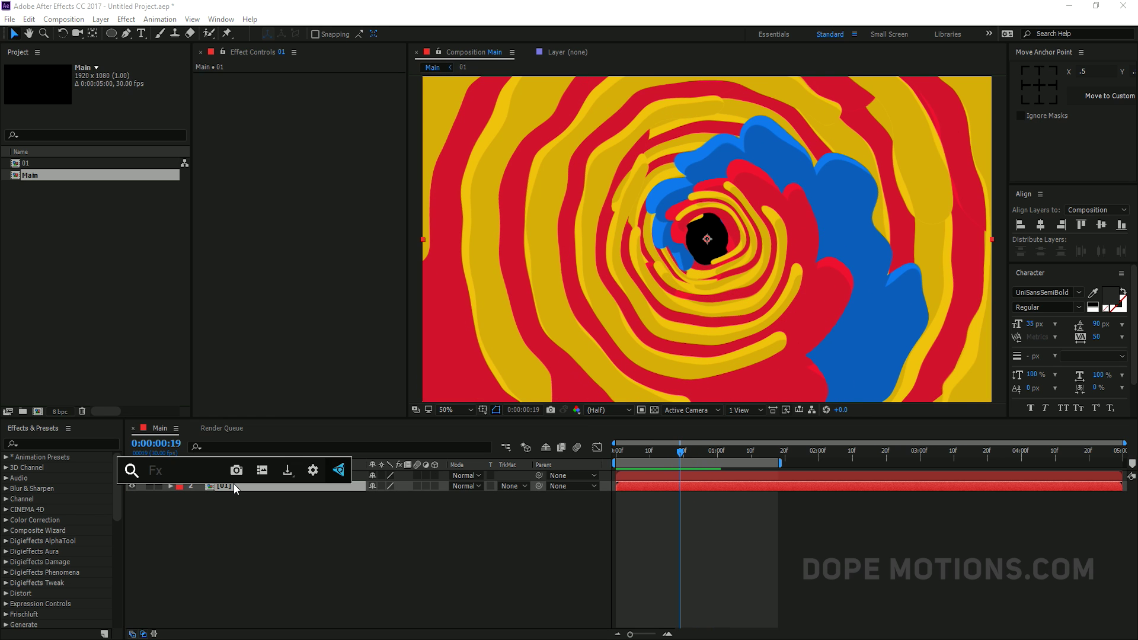
pyautogui.write('roug')
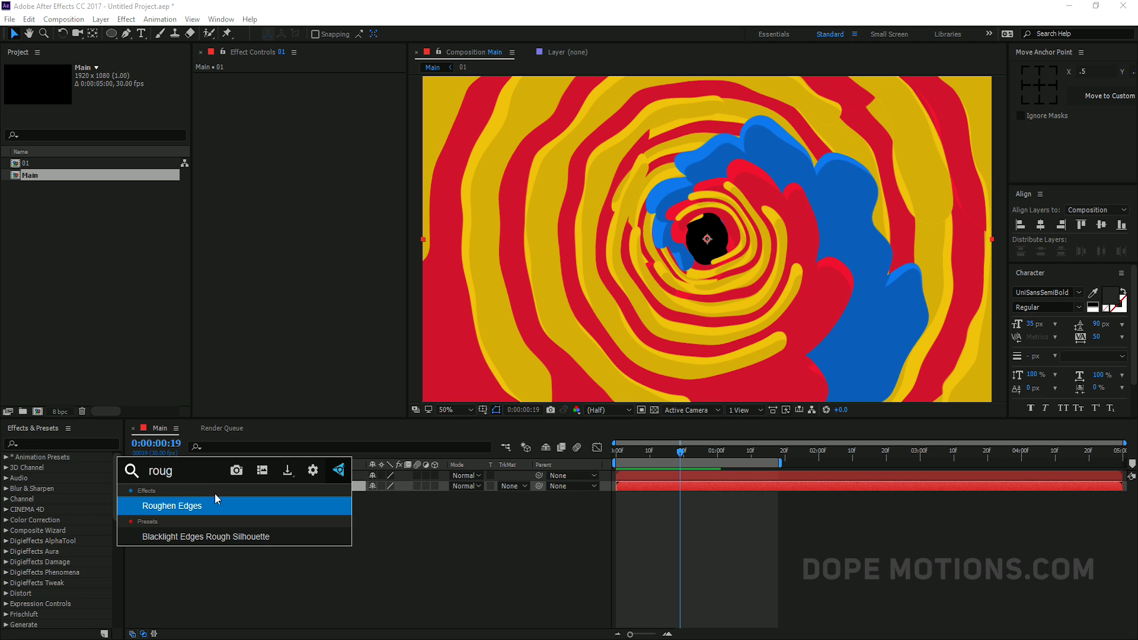
pyautogui.click(192, 503)
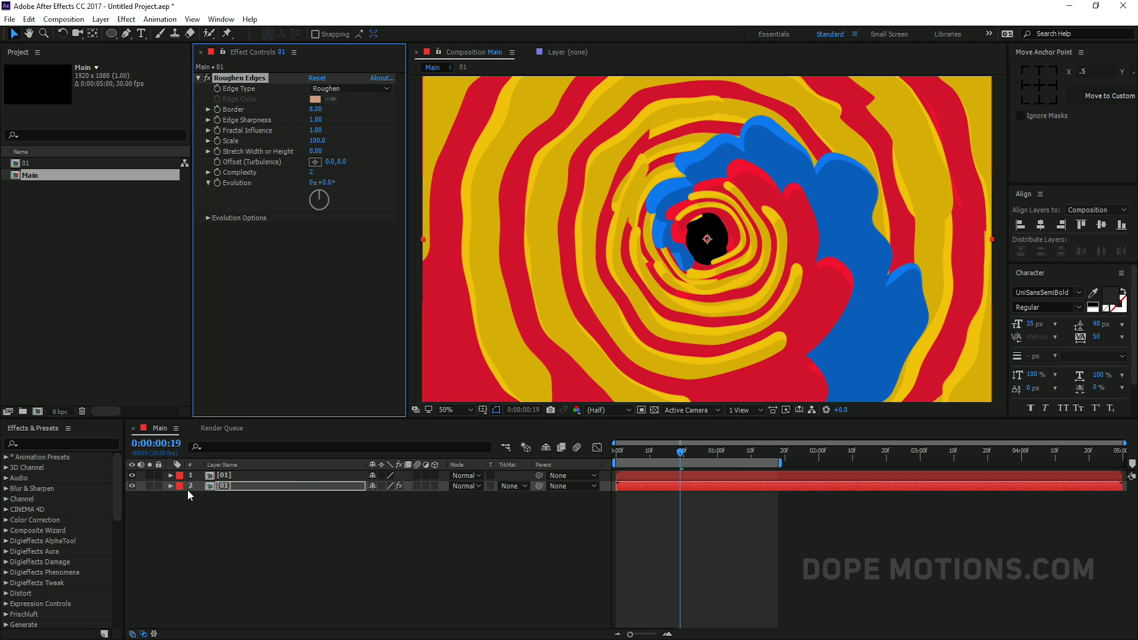
pyautogui.click(149, 486)
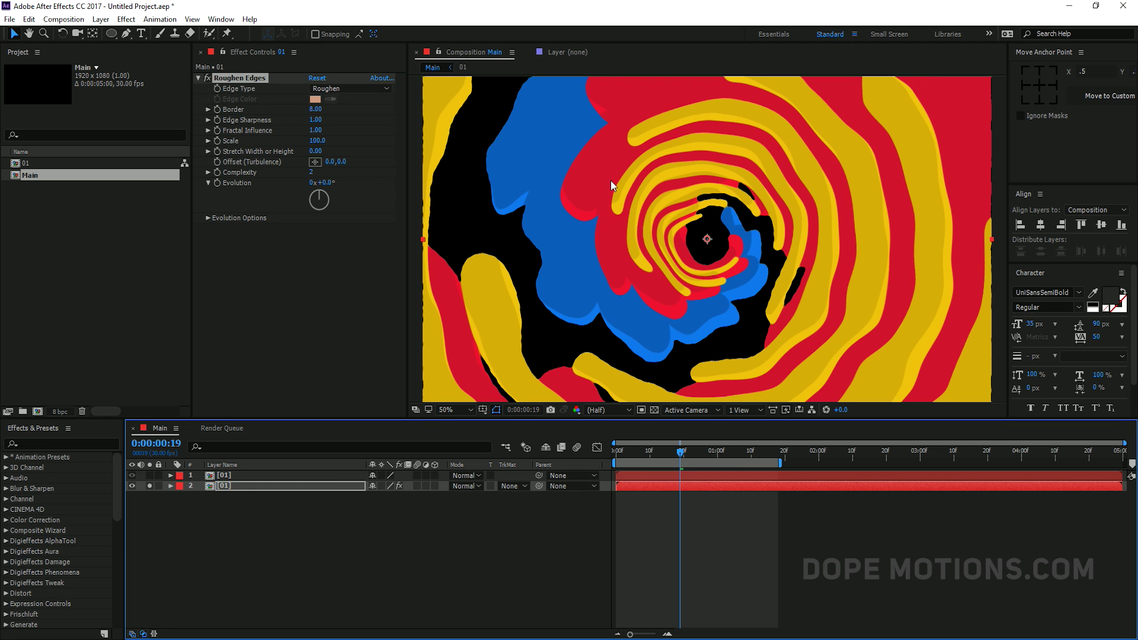
pyautogui.press('.')
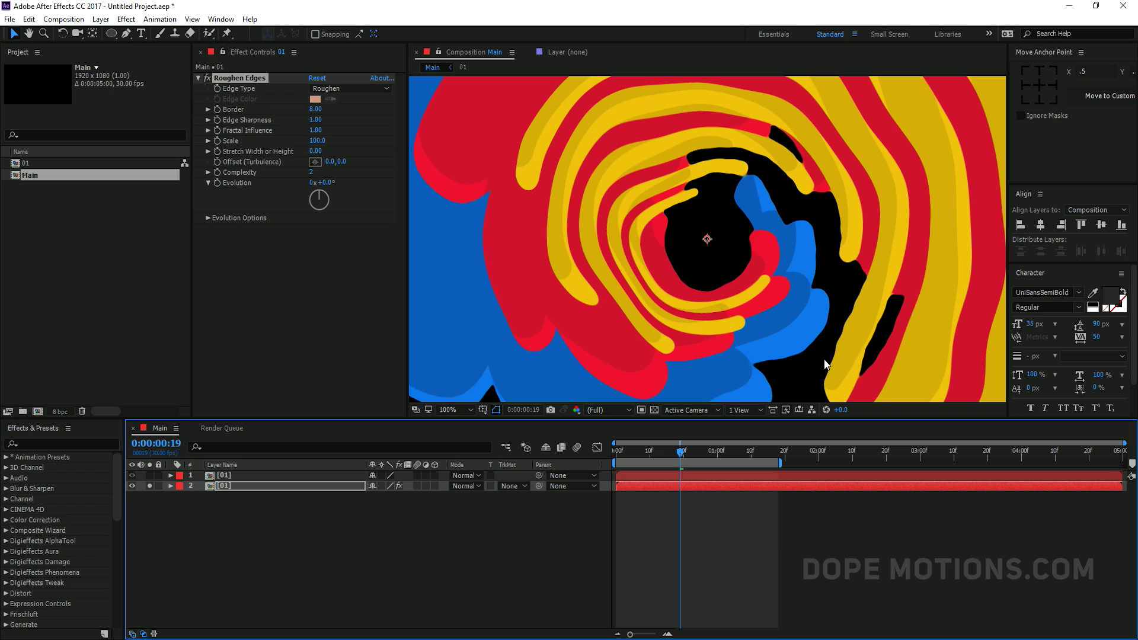
pyautogui.click(317, 141)
pyautogui.write('90')
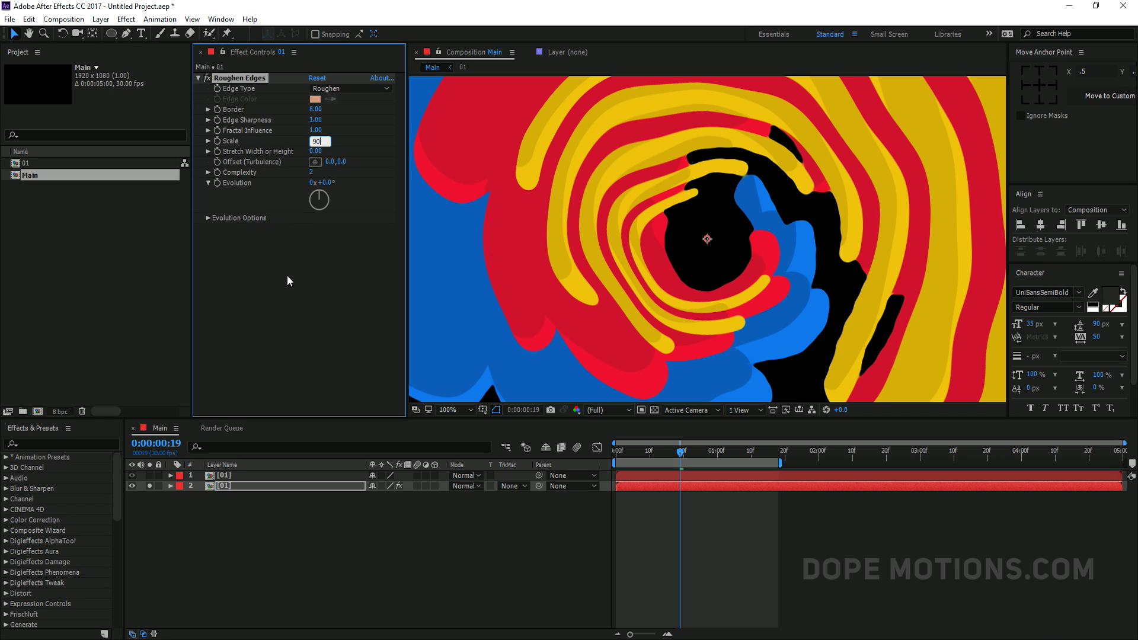
pyautogui.click(286, 275)
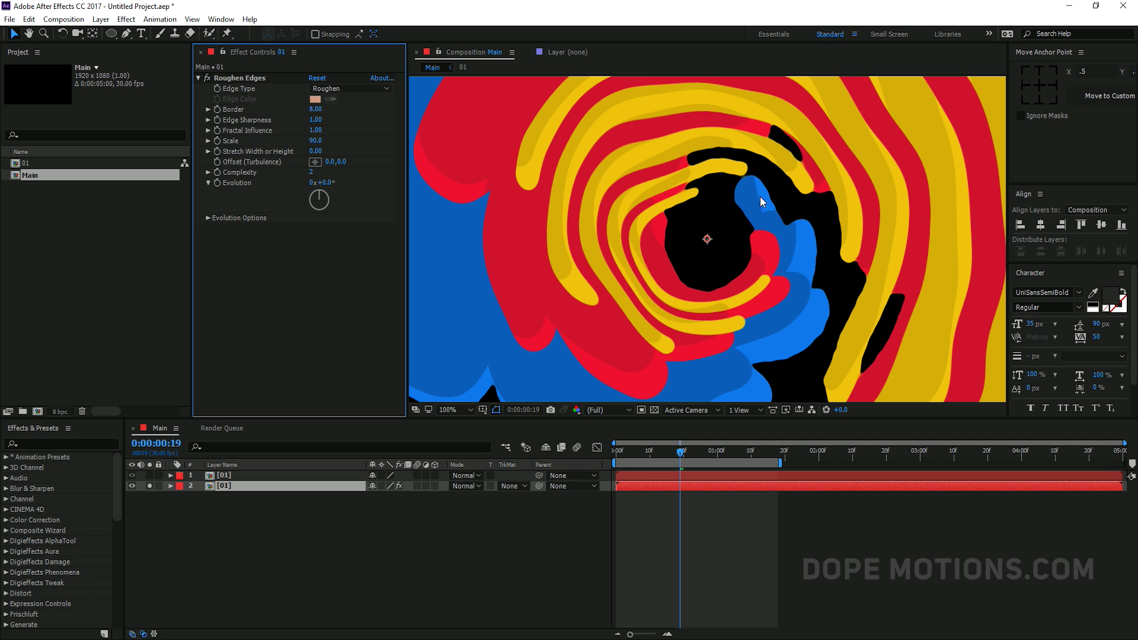
# Paste the Roughen Edges effect onto layer 1, unsolo layer 2, and preview.
pyautogui.click(240, 79)
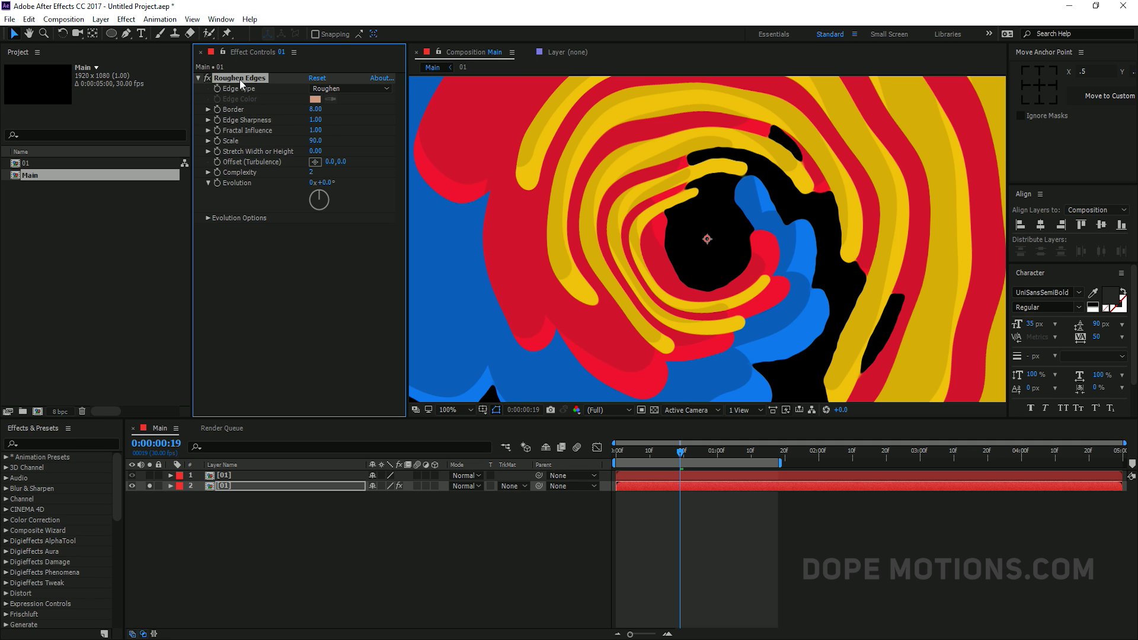
pyautogui.click(232, 478)
pyautogui.hotkey('ctrl', 'v')
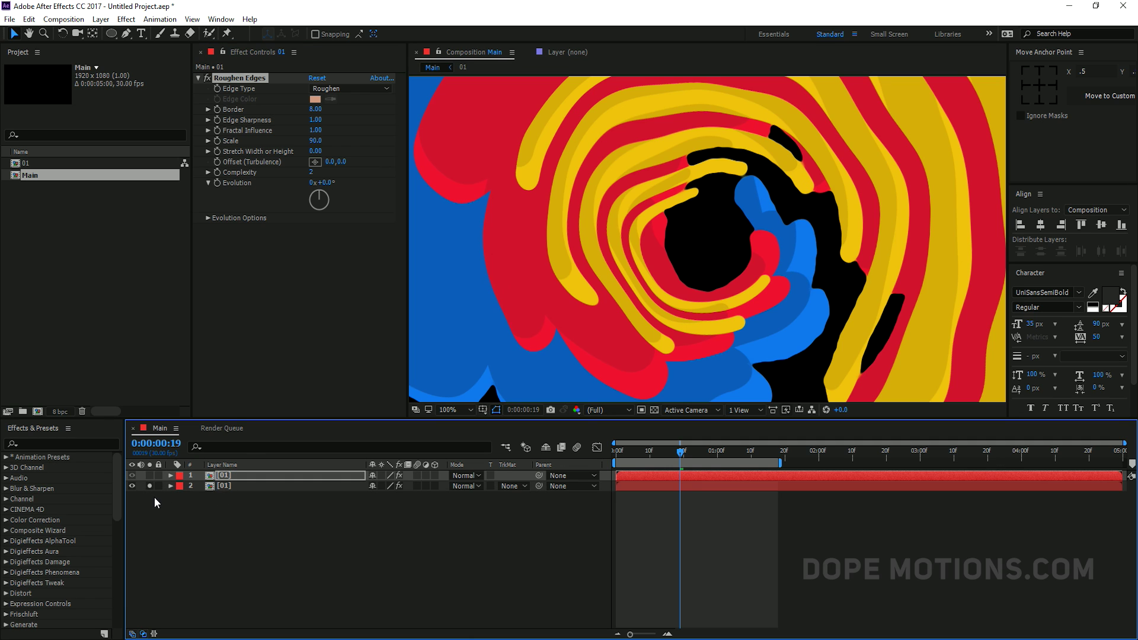
pyautogui.click(150, 486)
pyautogui.click(205, 516)
pyautogui.scroll(-2, 562, 322)
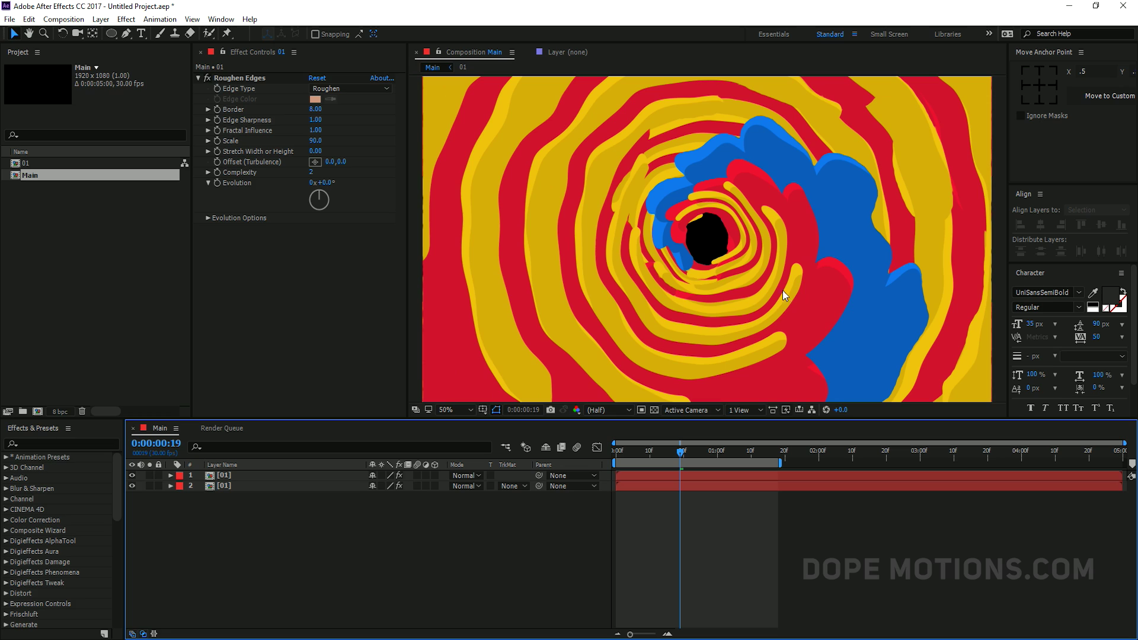
pyautogui.moveTo(672, 453)
pyautogui.mouseDown()
pyautogui.moveTo(621, 452)
pyautogui.moveTo(719, 453)
pyautogui.moveTo(663, 451)
pyautogui.moveTo(689, 451)
pyautogui.mouseUp()
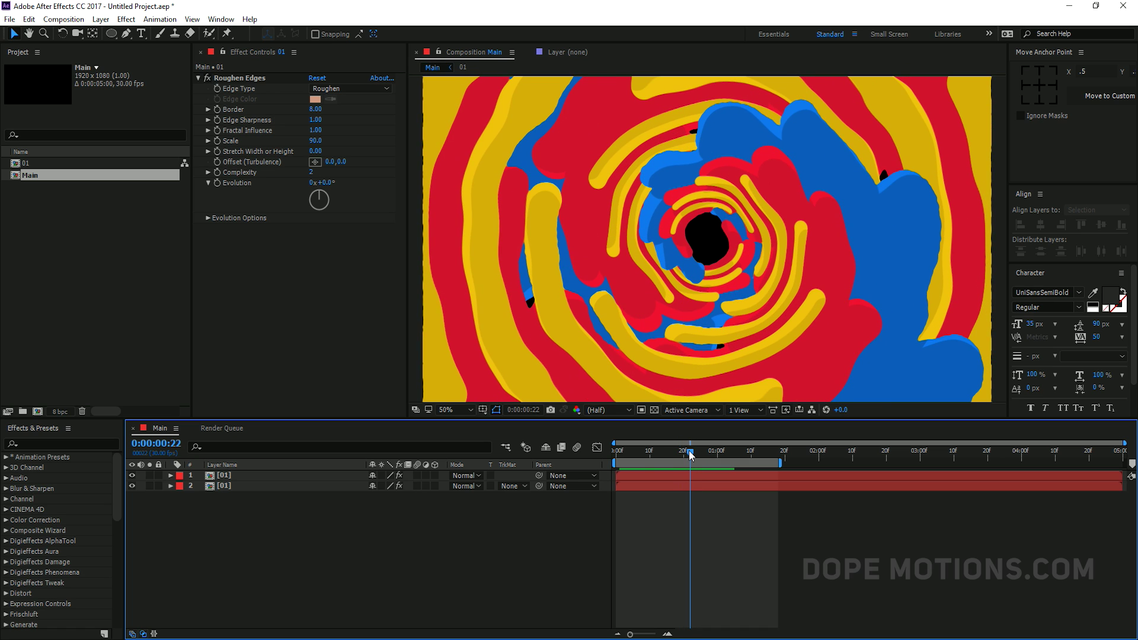
# Delete Roughen Edges from both 01 layers and return to frame 21.
pyautogui.click(231, 76)
pyautogui.press('Delete')
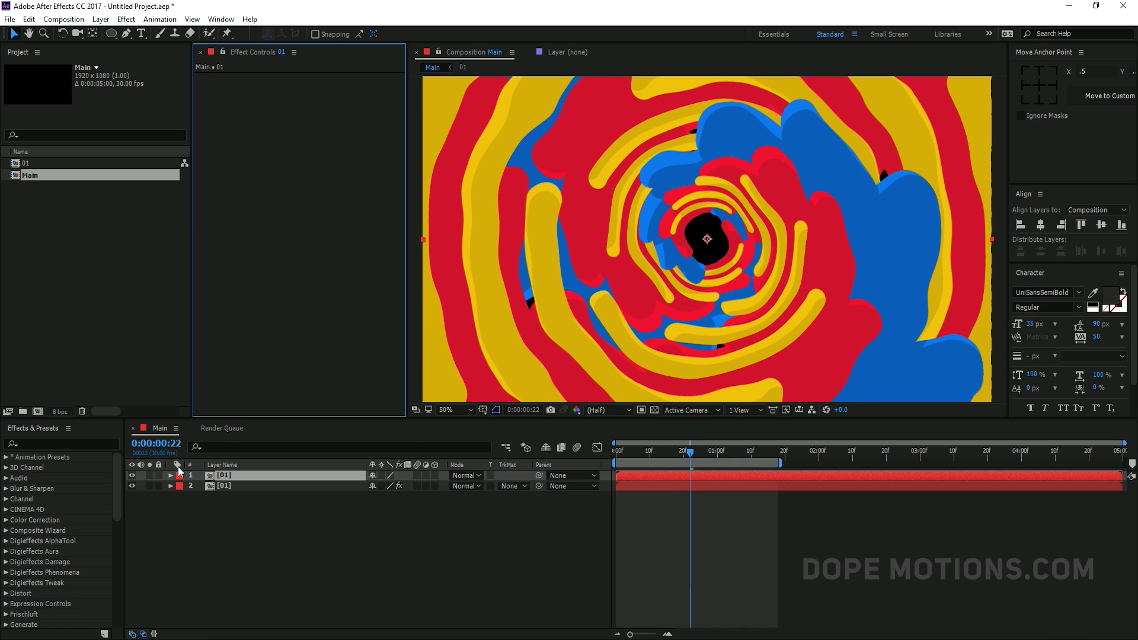
pyautogui.click(229, 483)
pyautogui.click(222, 77)
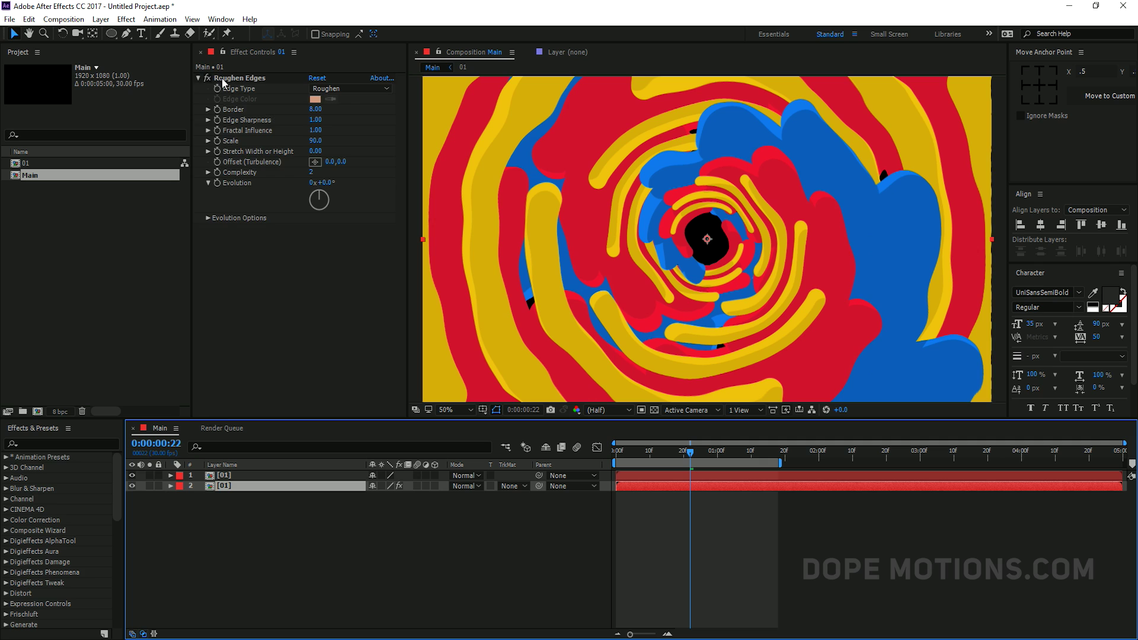
pyautogui.press('Delete')
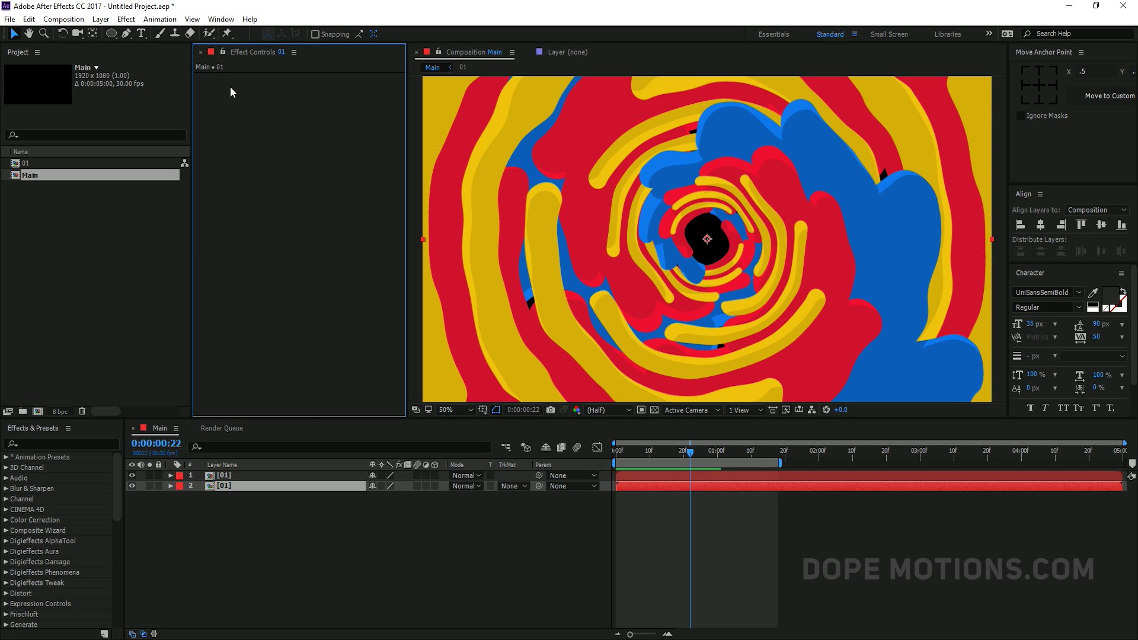
pyautogui.click(322, 501)
pyautogui.click(670, 454)
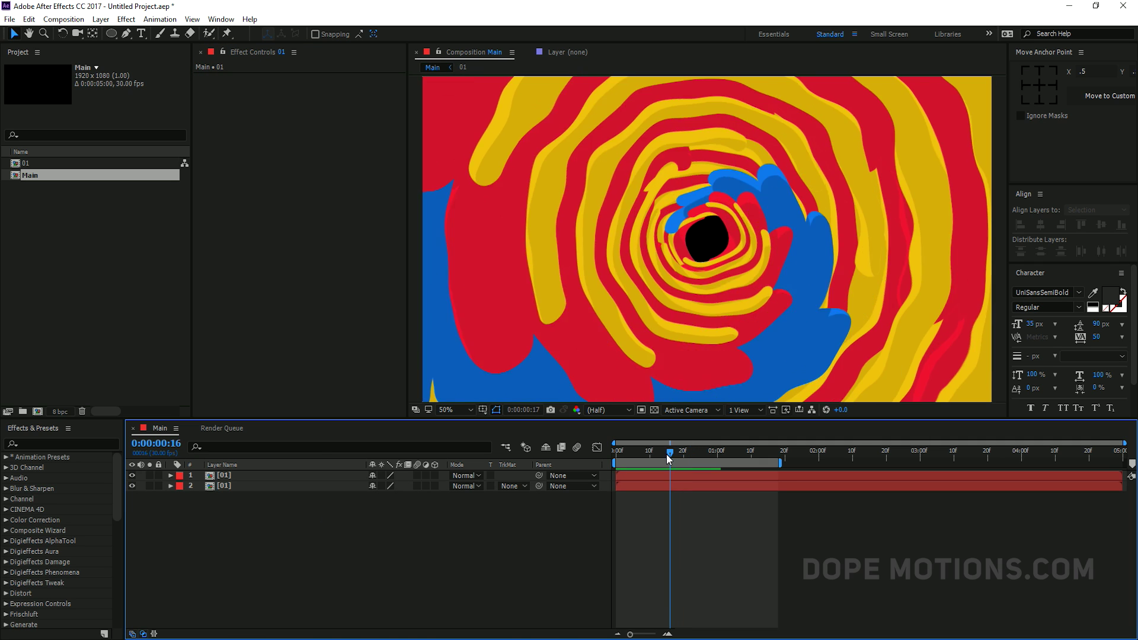
pyautogui.moveTo(674, 454); pyautogui.dragTo(687, 454)
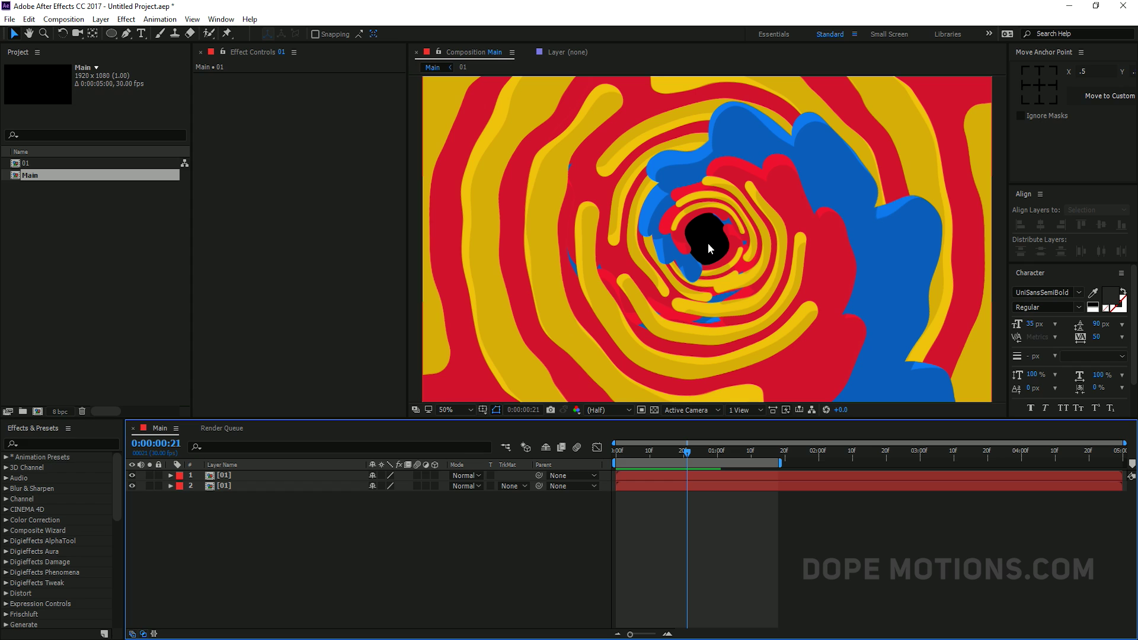
# Create an ellipse shape layer with no stroke and a white fill.
pyautogui.doubleClick(111, 33)
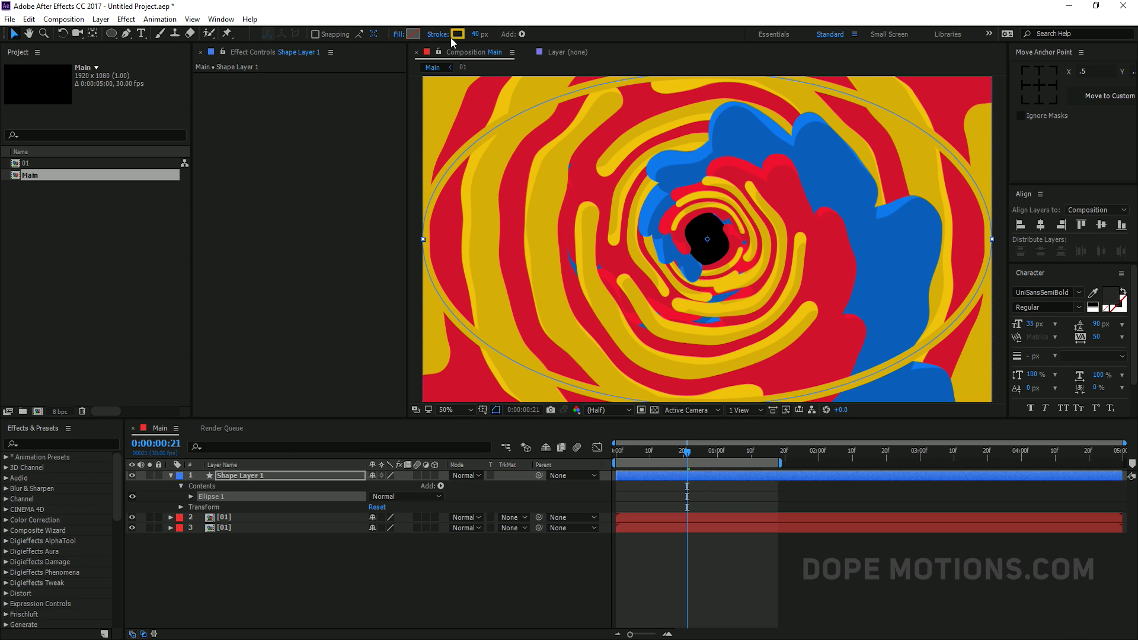
pyautogui.moveTo(476, 34); pyautogui.dragTo(442, 34)
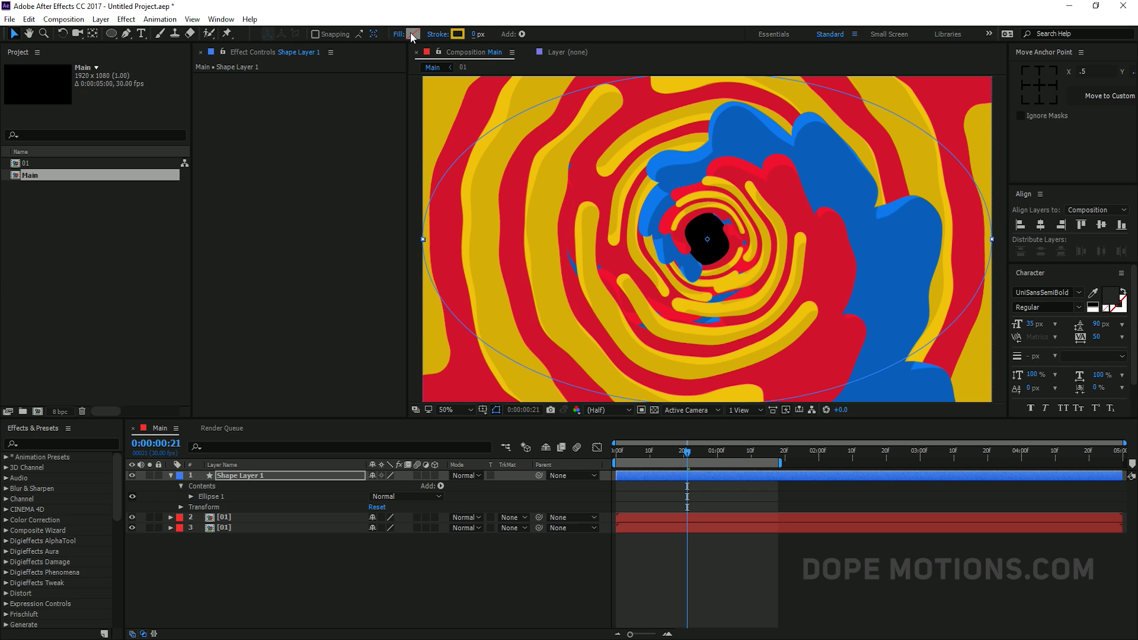
pyautogui.click(413, 34)
pyautogui.moveTo(449, 283); pyautogui.dragTo(399, 233)
pyautogui.click(686, 250)
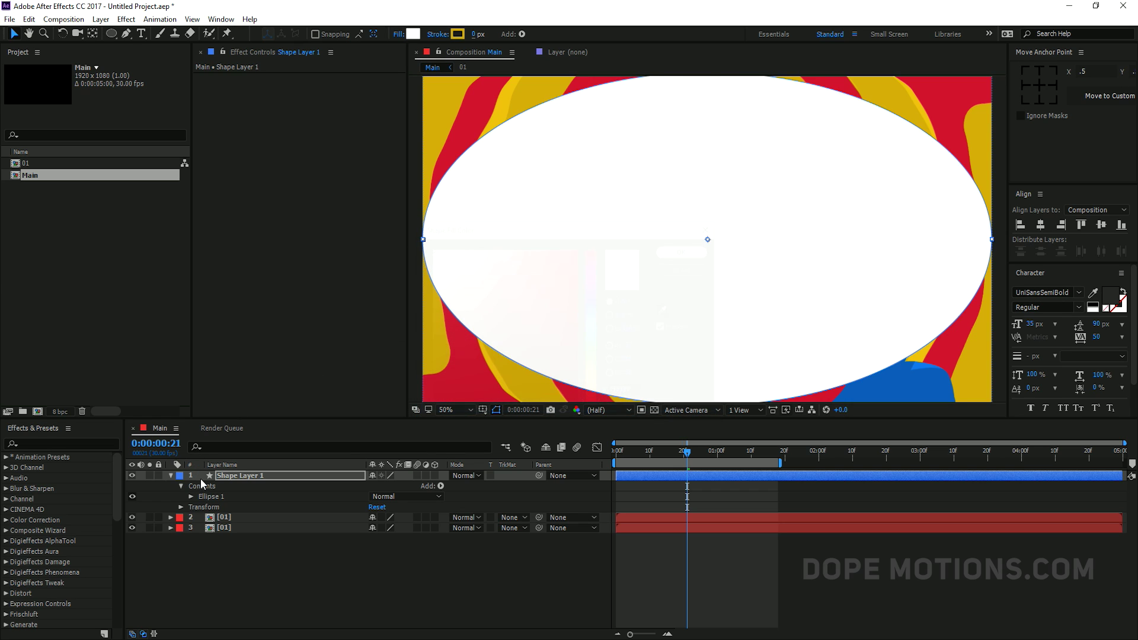
# Rename the new shape layer to Logo.
pyautogui.click(229, 476)
pyautogui.press('Return')
pyautogui.write('Logo')
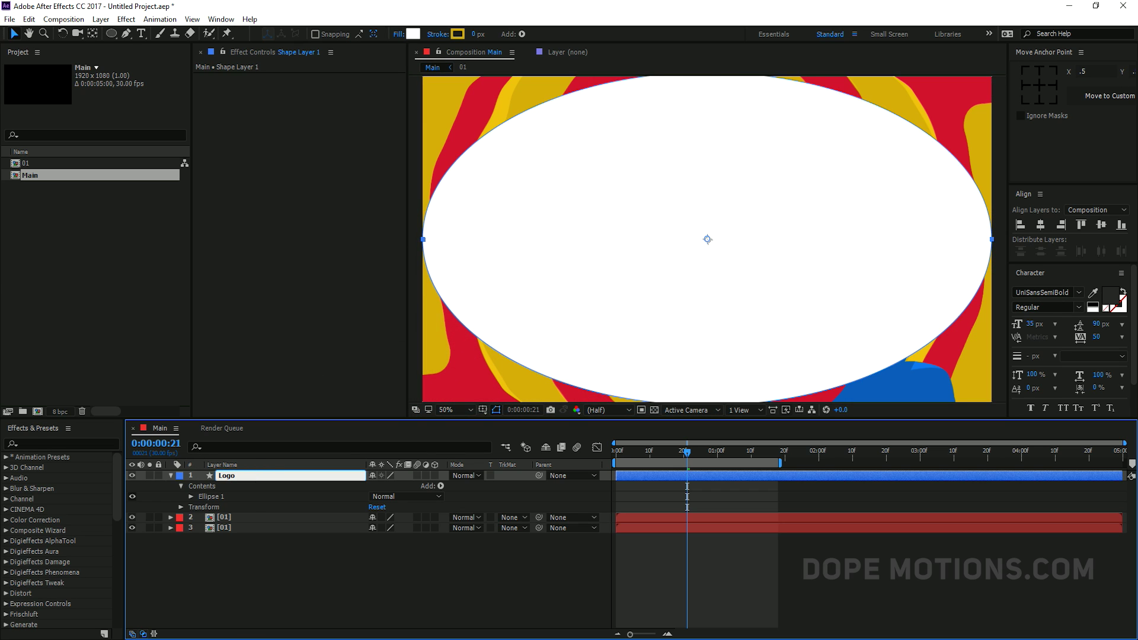
pyautogui.press('Return')
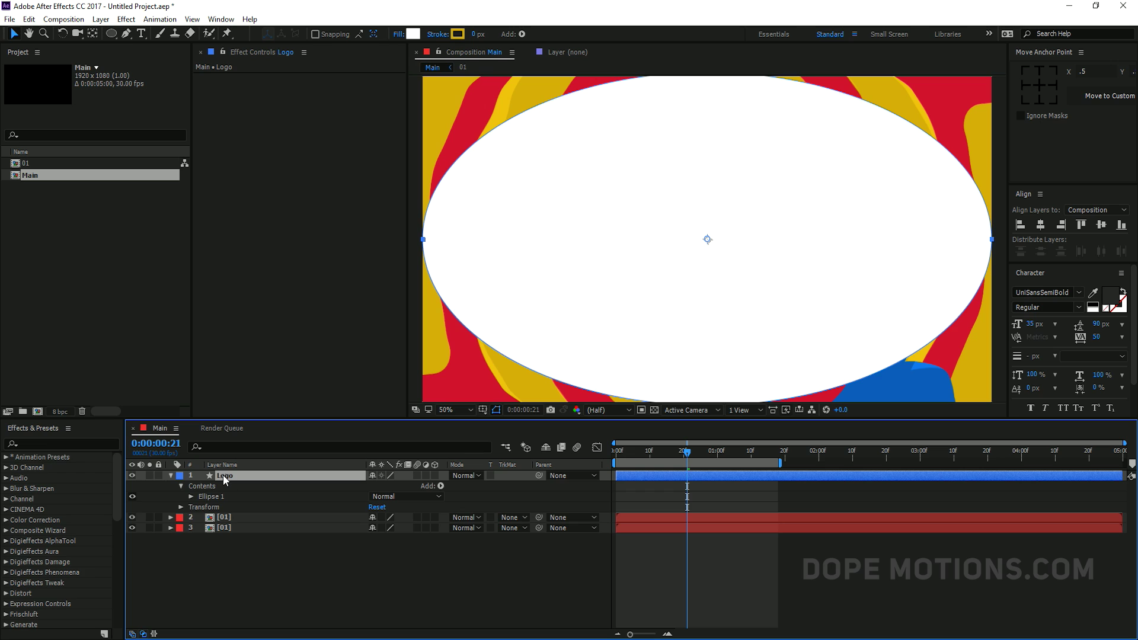
# Set the Logo ellipse size to 250×250 and return to frame 20.
pyautogui.click(201, 507)
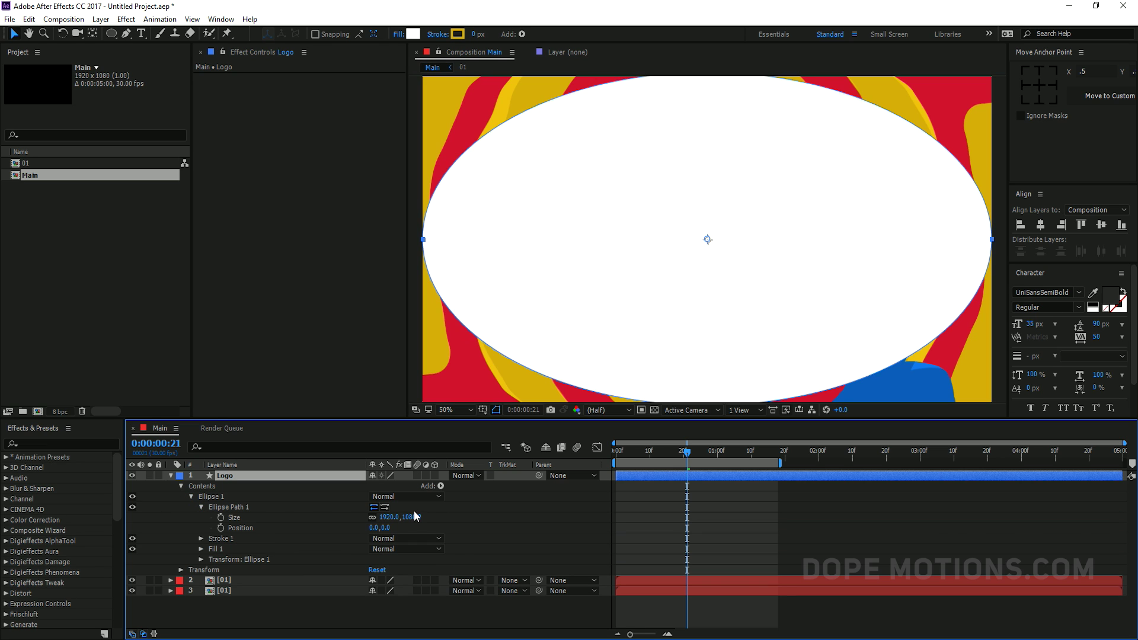
pyautogui.click(384, 517)
pyautogui.write('250')
pyautogui.click(410, 517)
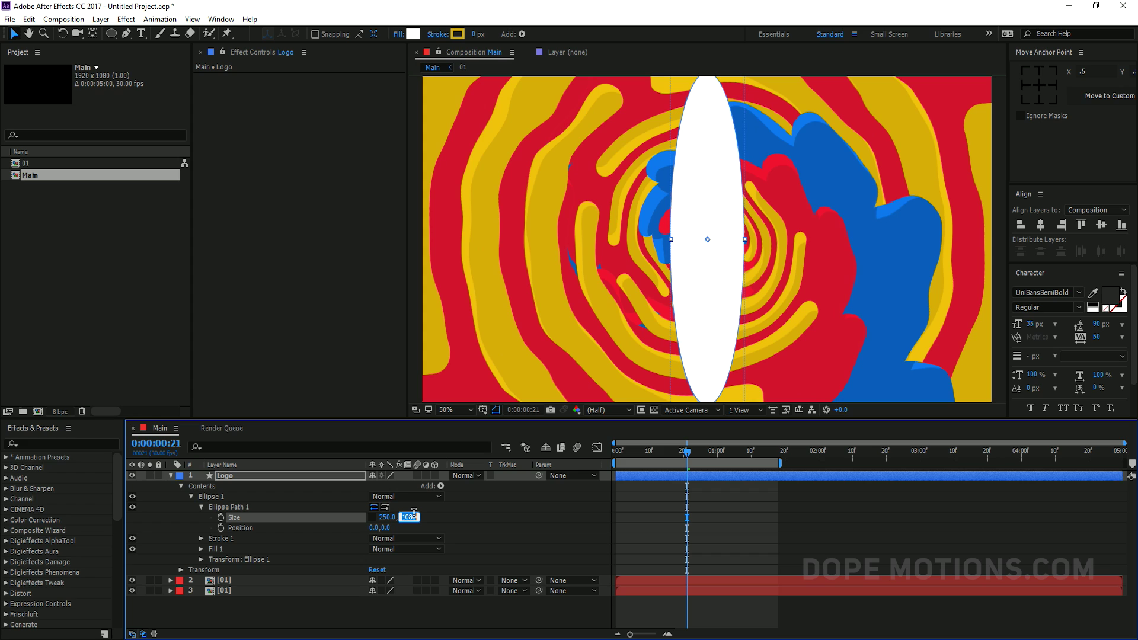
pyautogui.write('250')
pyautogui.press('Return')
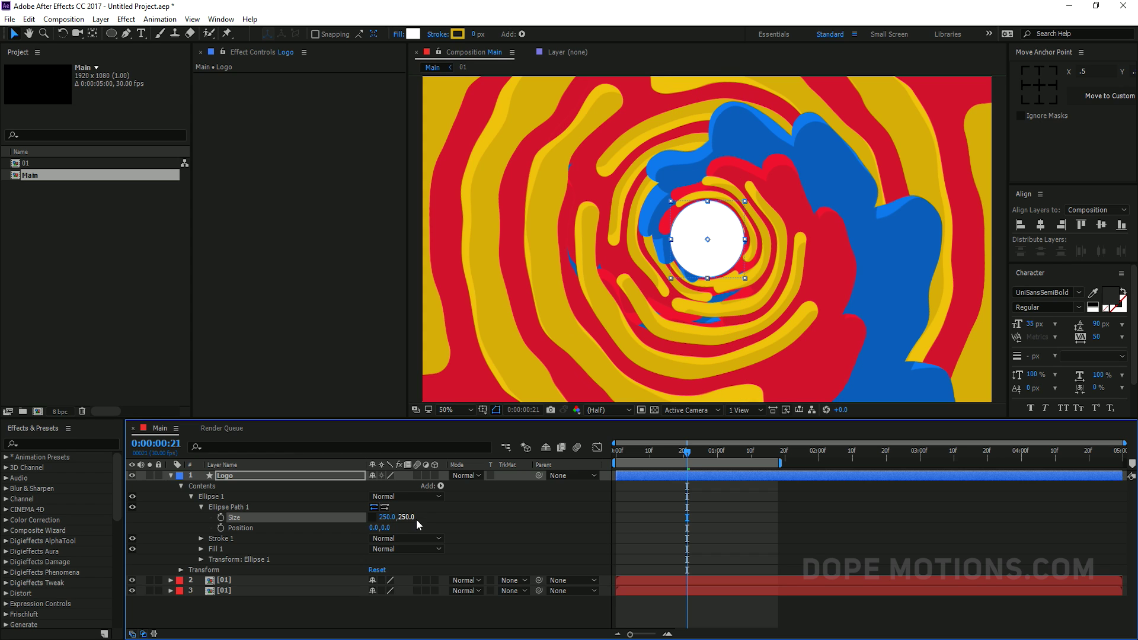
pyautogui.click(687, 455)
pyautogui.moveTo(687, 455); pyautogui.dragTo(684, 456)
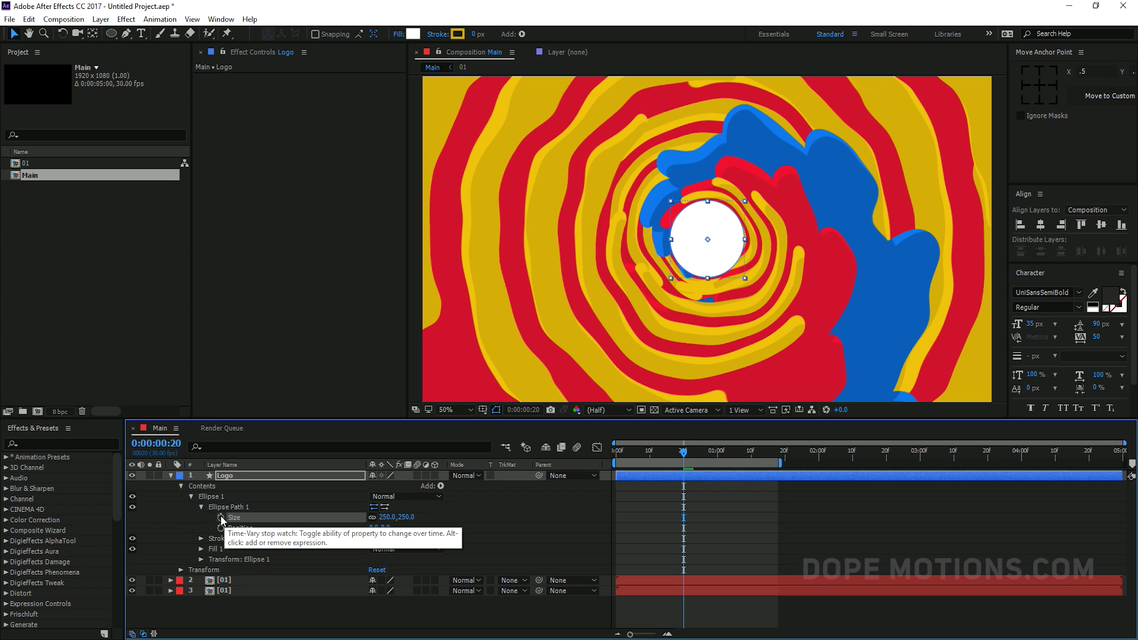
# Keyframe the Logo's Scale at frame 20 and set it to 0% at frame 0.
pyautogui.click(241, 478)
pyautogui.press('s')
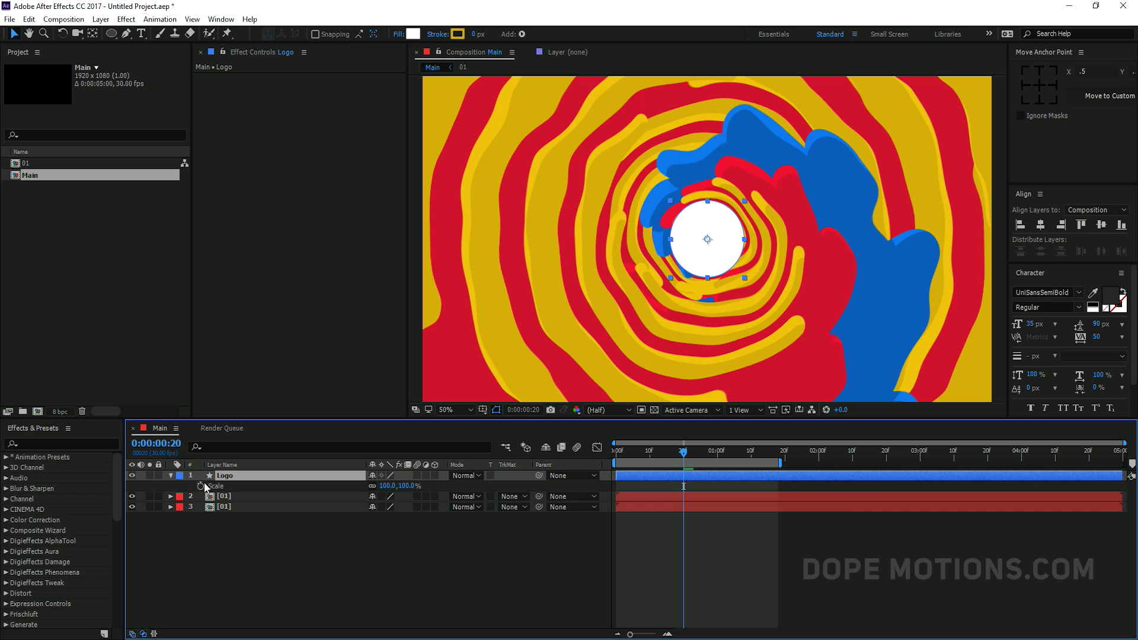
pyautogui.click(201, 485)
pyautogui.moveTo(683, 455); pyautogui.dragTo(600, 457)
pyautogui.click(410, 485)
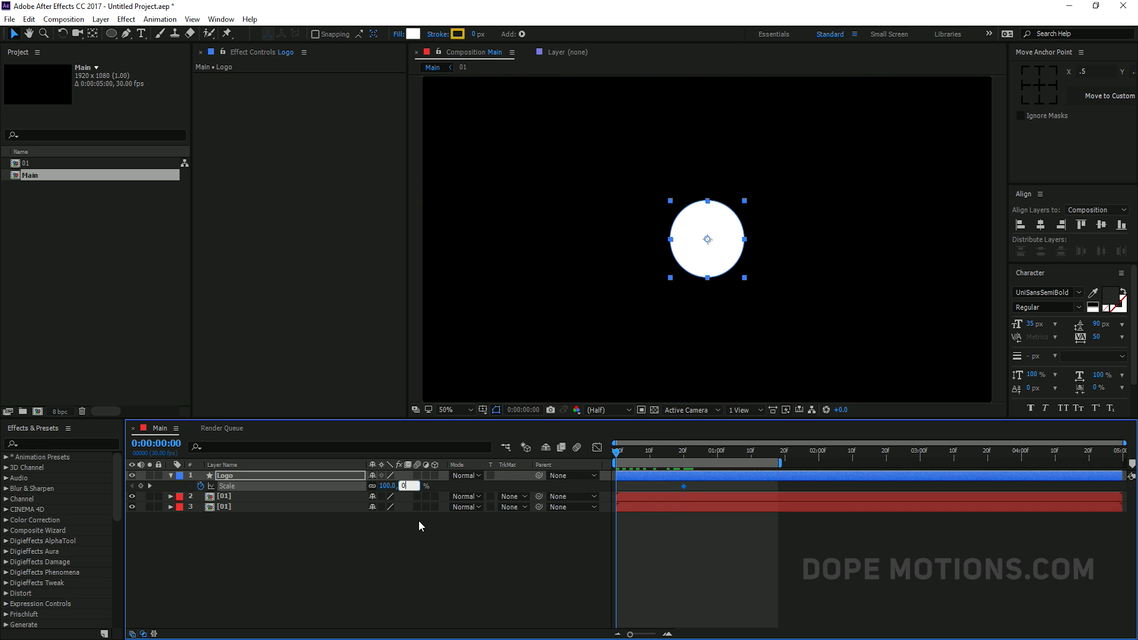
pyautogui.write('0')
pyautogui.press('Return')
# Add a 0% Scale keyframe at 1:10 and ease the three Scale keyframes.
pyautogui.moveTo(709, 451); pyautogui.dragTo(613, 499)
pyautogui.click(408, 486)
pyautogui.write('0')
pyautogui.press('Return')
pyautogui.press('F9')
pyautogui.moveTo(623, 454); pyautogui.dragTo(565, 459)
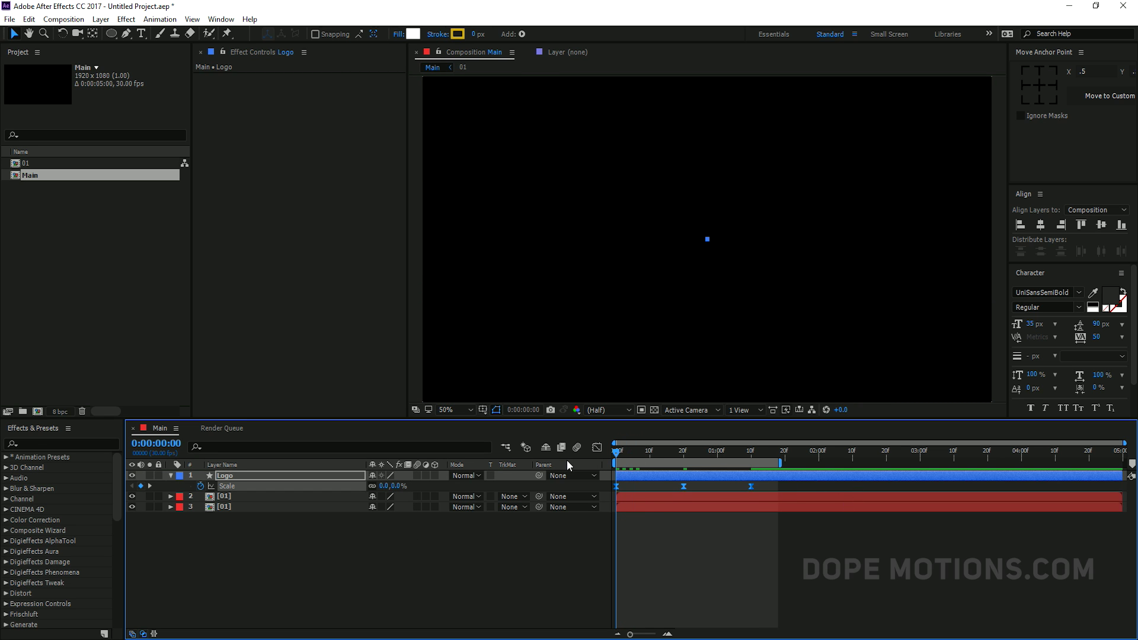
# Preview the Logo scale animation, checking frame 24.
pyautogui.press('space')
pyautogui.moveTo(649, 452); pyautogui.dragTo(577, 456)
pyautogui.press('space')
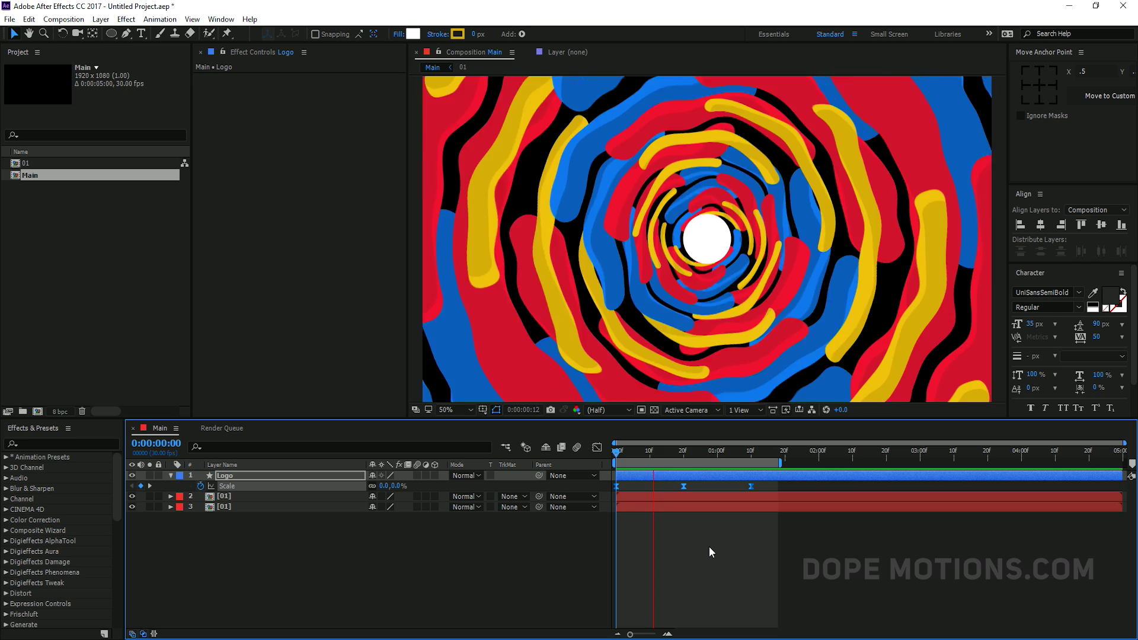